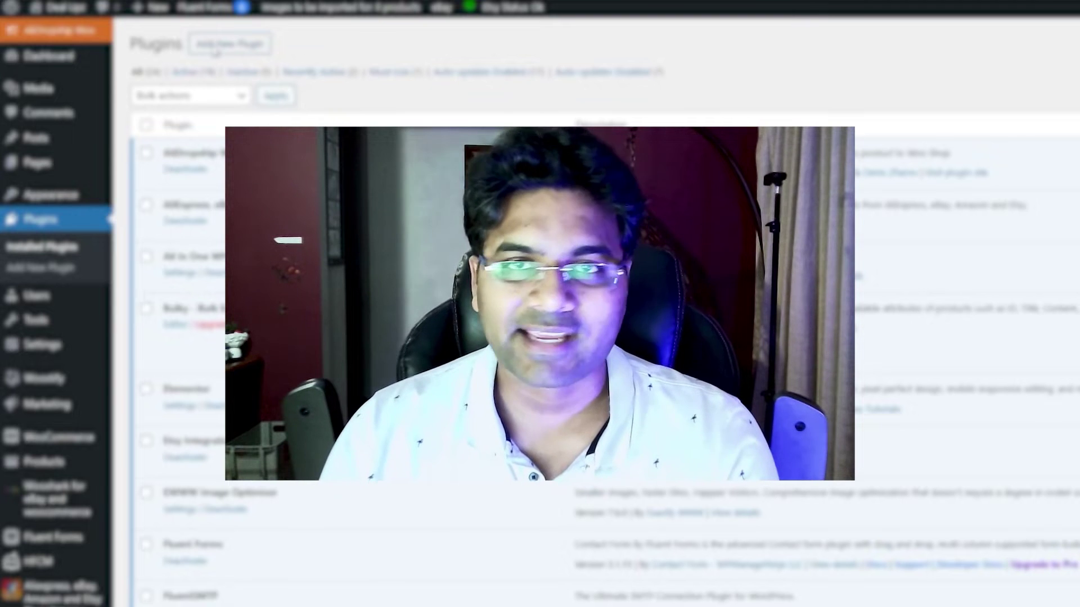
Search the plugin directory for 'wp optimize' and install WP-Optimize.
{"action": "left_click", "coordinate": [214, 51]}
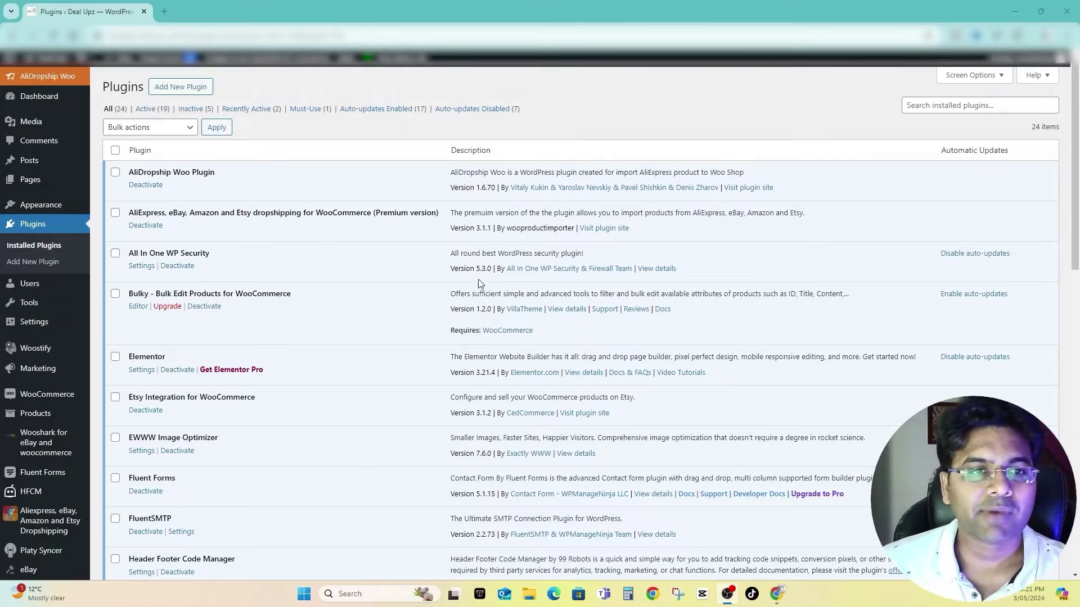
{"action": "scroll", "coordinate": [247, 320], "scroll_direction": "down", "scroll_amount": 15}
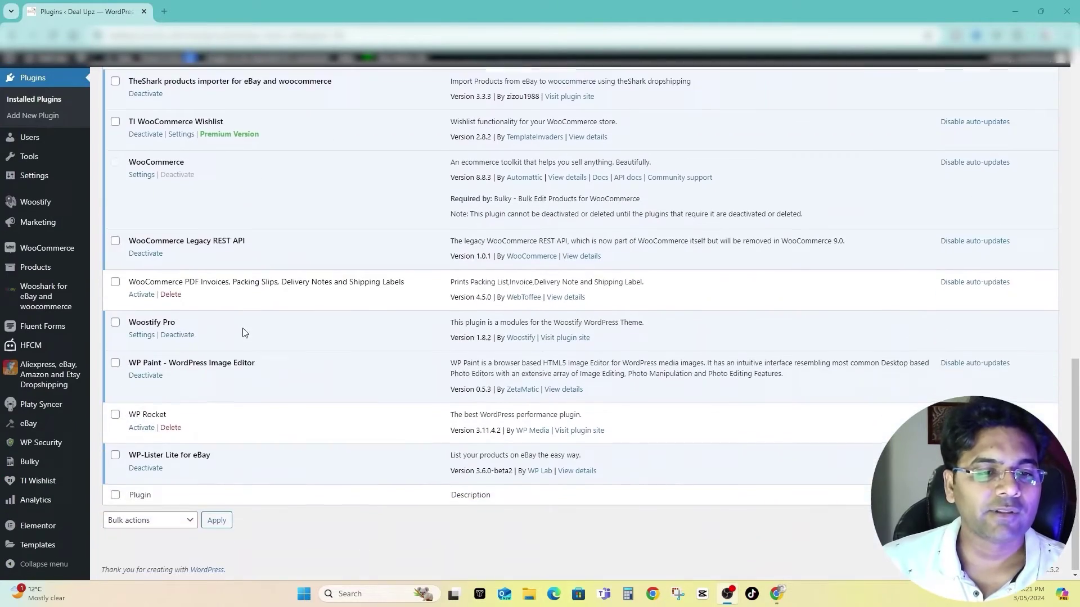
{"action": "scroll", "coordinate": [256, 242], "scroll_direction": "up", "scroll_amount": 15}
{"action": "scroll", "coordinate": [191, 196], "scroll_direction": "down", "scroll_amount": 13}
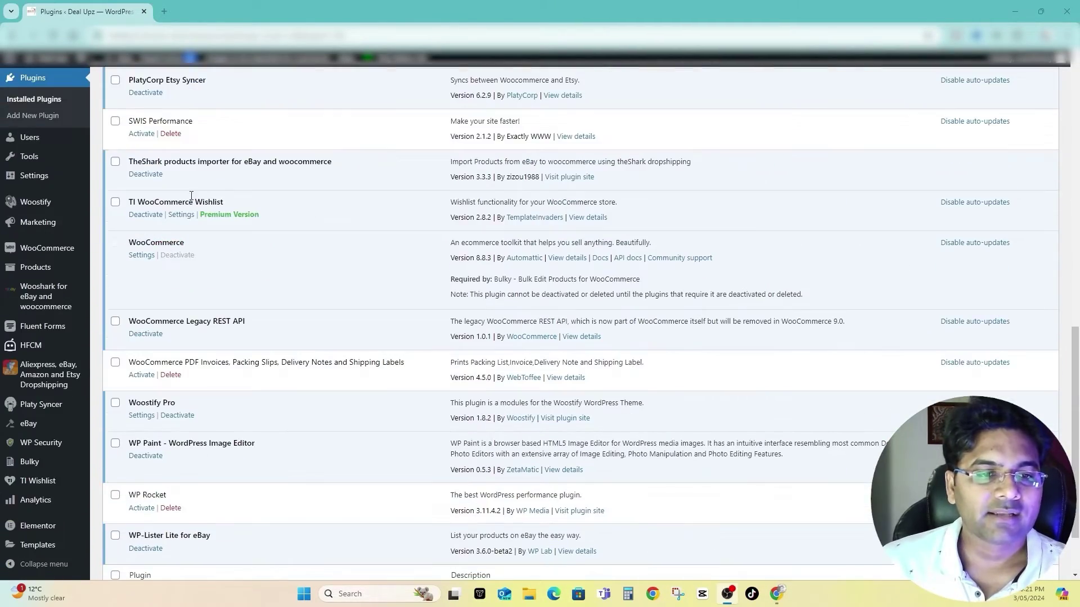
{"action": "scroll", "coordinate": [250, 364], "scroll_direction": "down", "scroll_amount": 2}
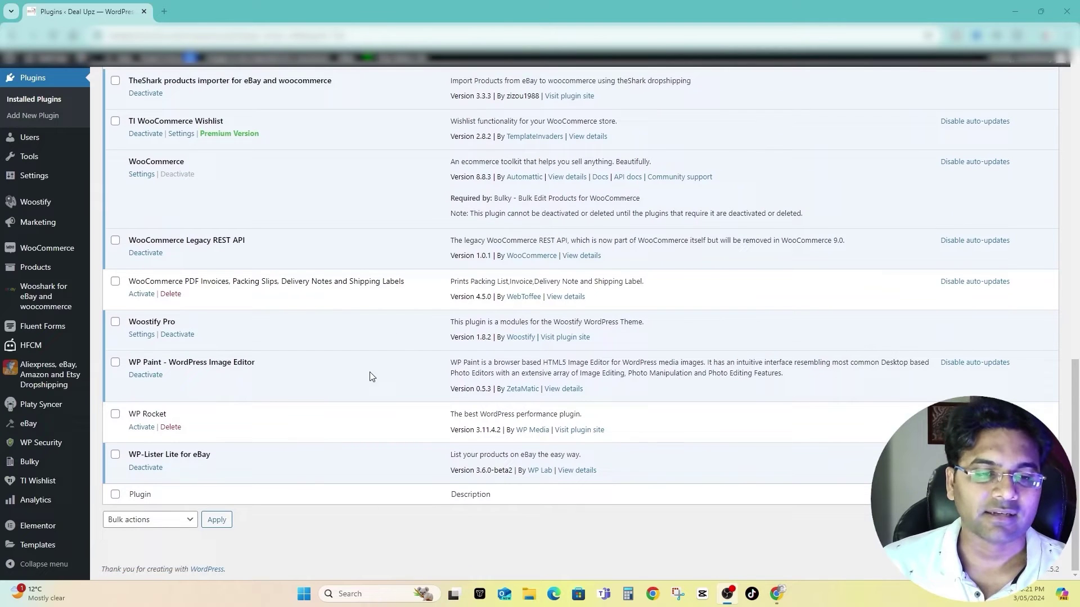
{"action": "scroll", "coordinate": [301, 345], "scroll_direction": "up", "scroll_amount": 4}
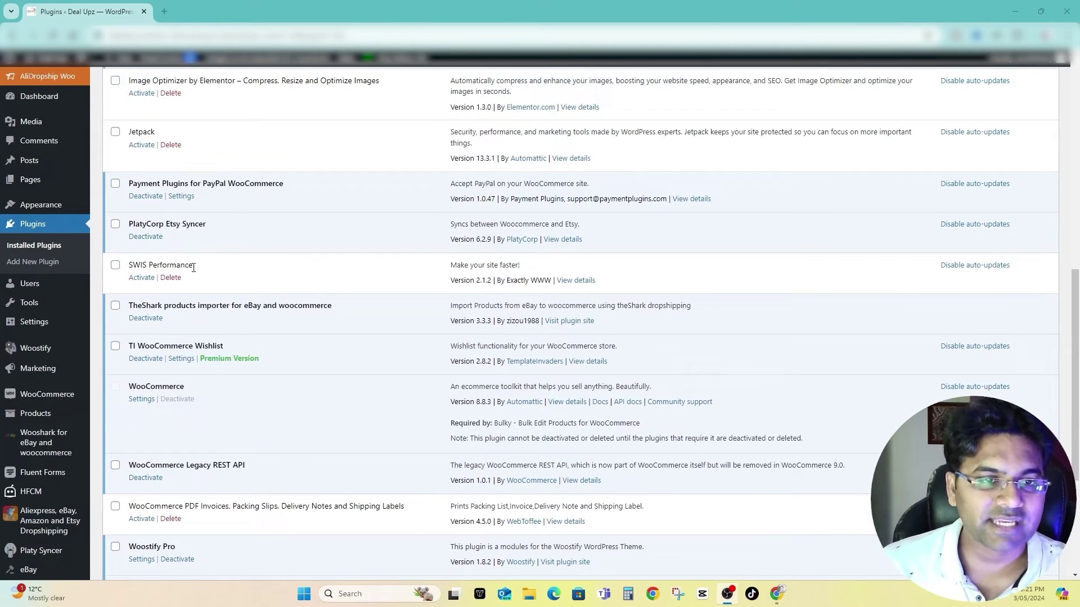
{"action": "scroll", "coordinate": [232, 284], "scroll_direction": "up", "scroll_amount": 4}
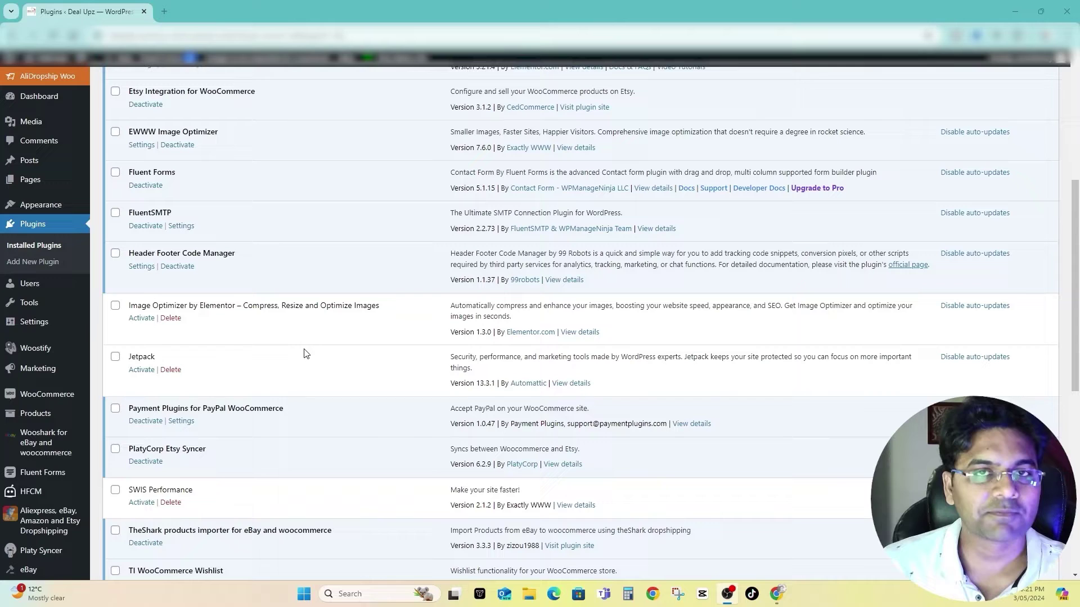
{"action": "scroll", "coordinate": [397, 305], "scroll_direction": "up", "scroll_amount": 5}
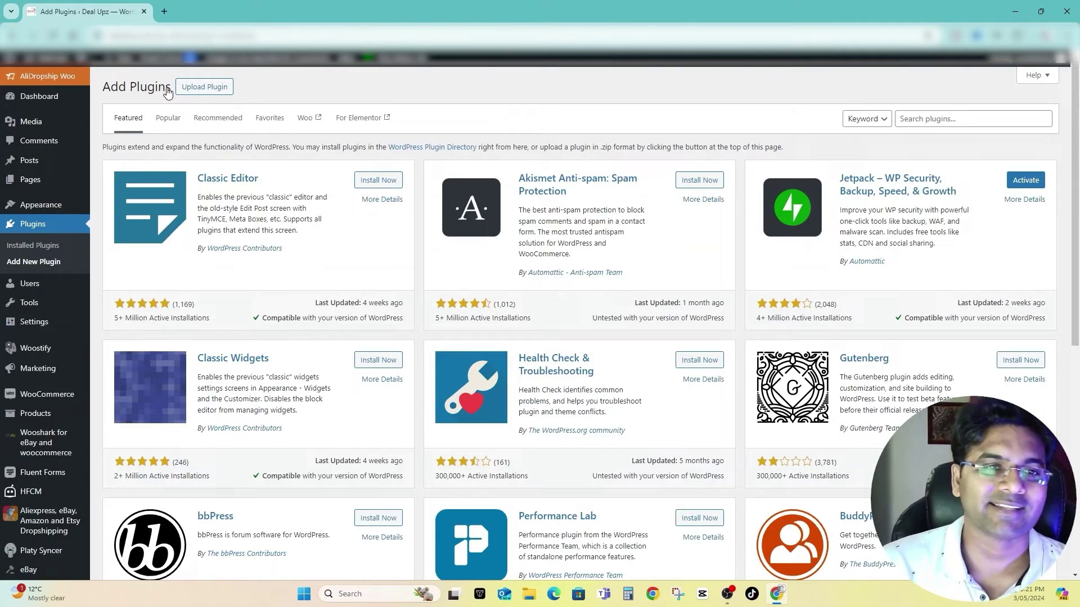
{"action": "left_click", "coordinate": [986, 120]}
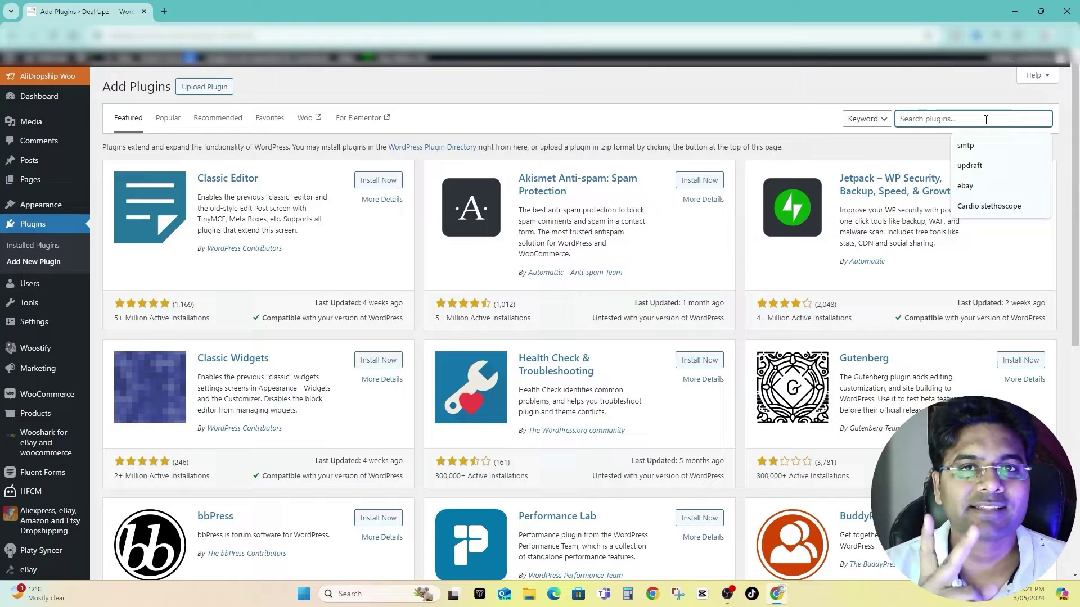
{"action": "type", "text": "wp o"}
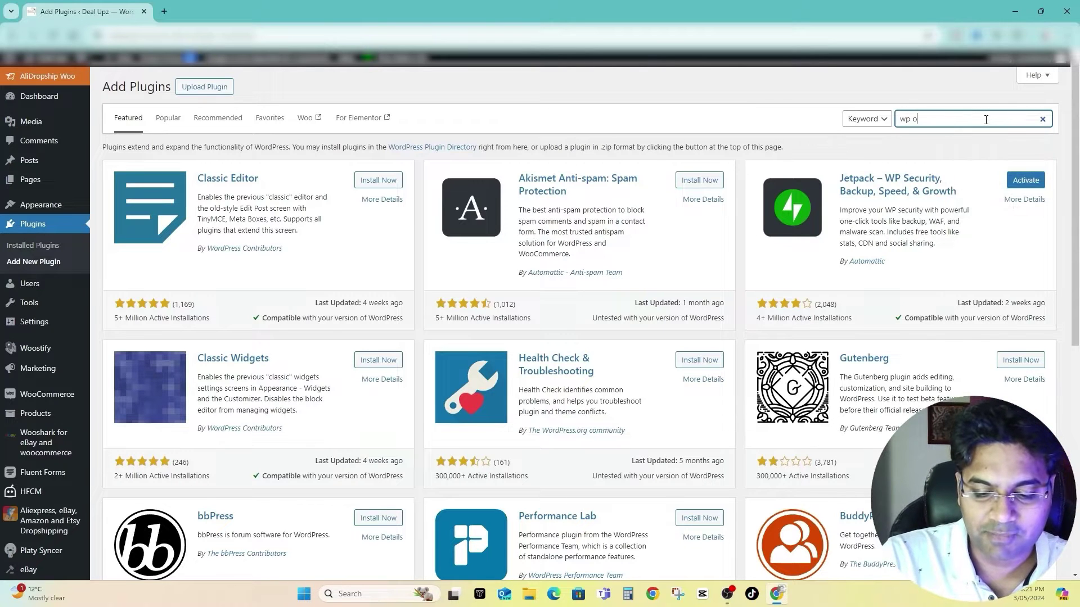
{"action": "type", "text": "ptimize"}
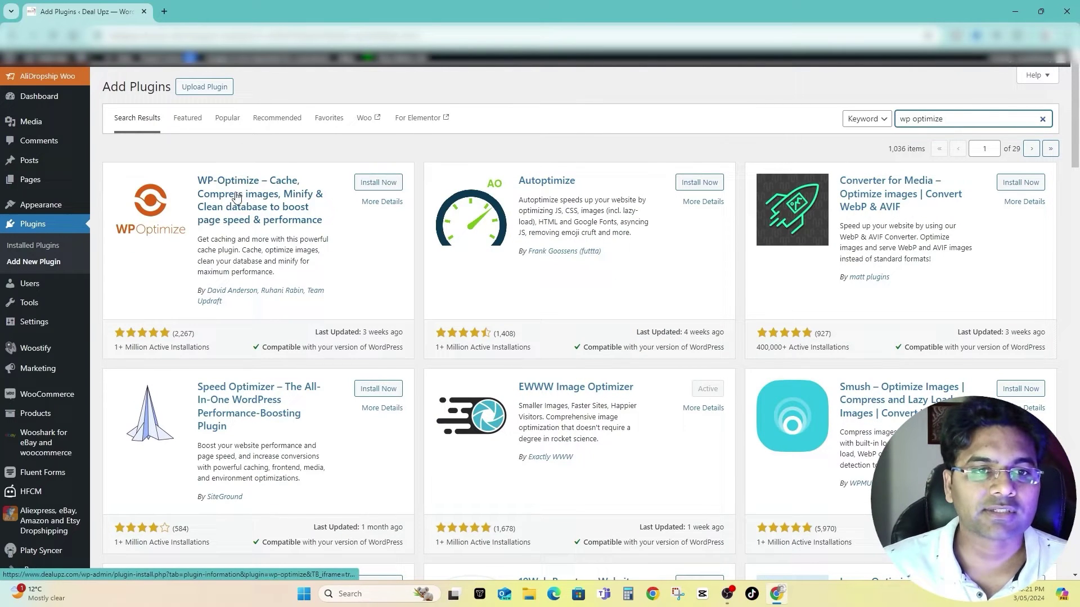
{"action": "left_click", "coordinate": [379, 186]}
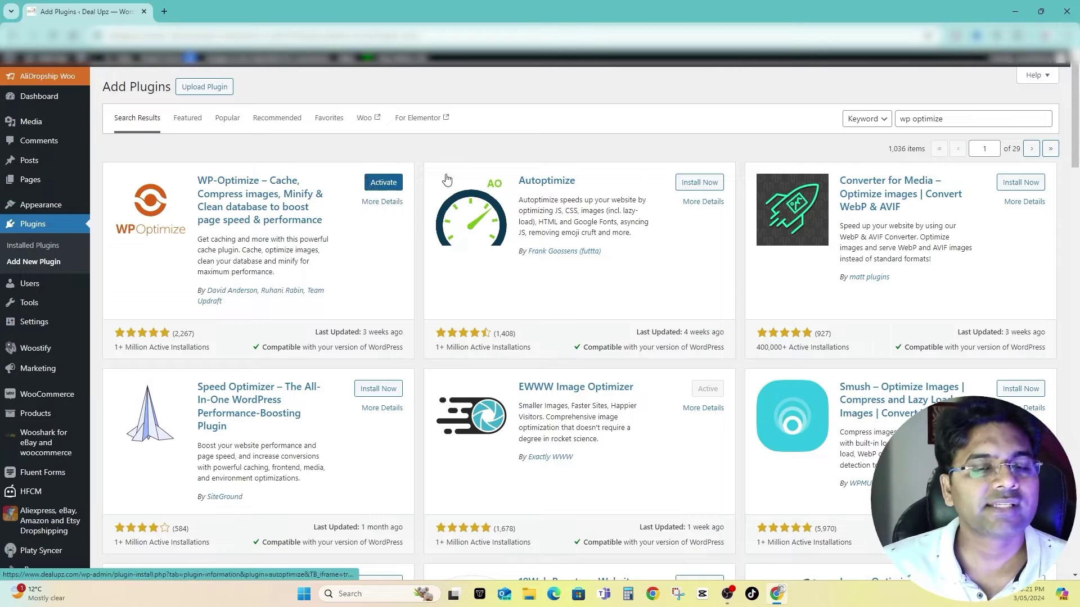
Search for 'database clean' and install Advanced Database Cleaner.
{"action": "triple_click", "coordinate": [963, 119]}
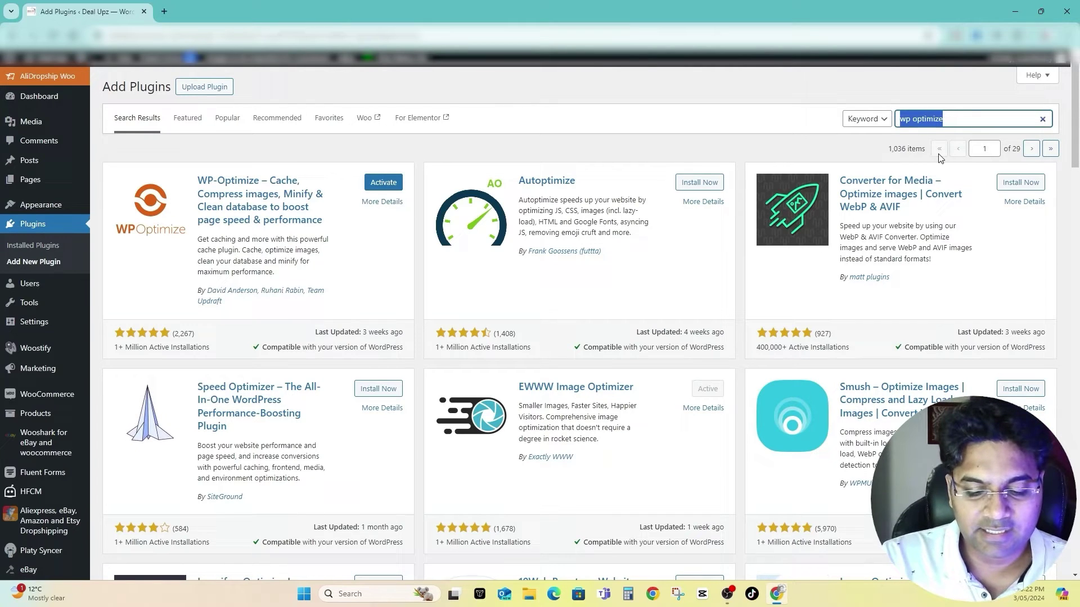
{"action": "type", "text": "data"}
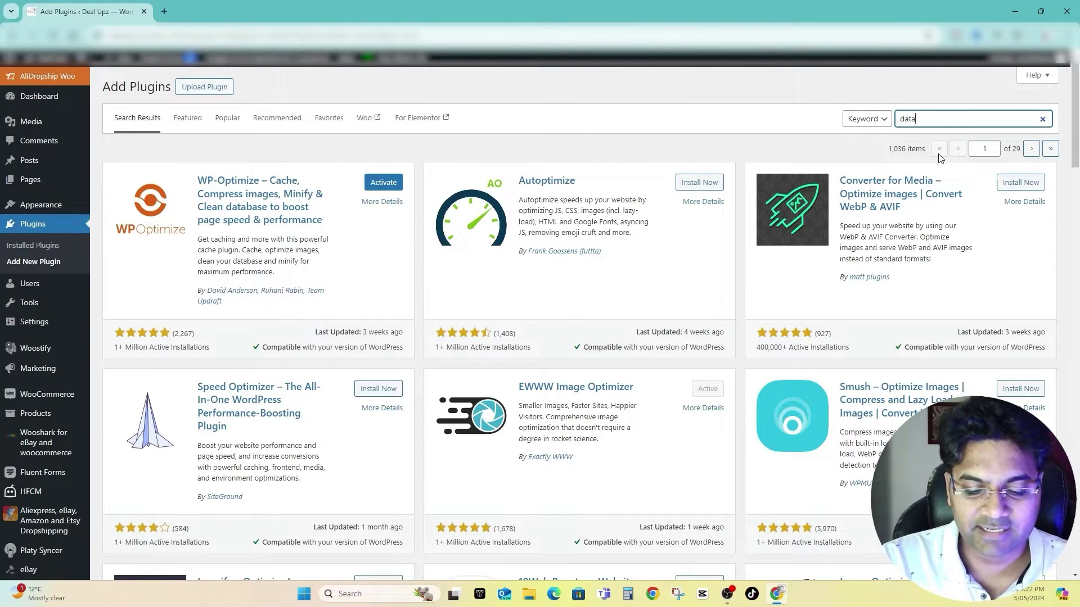
{"action": "type", "text": "base "}
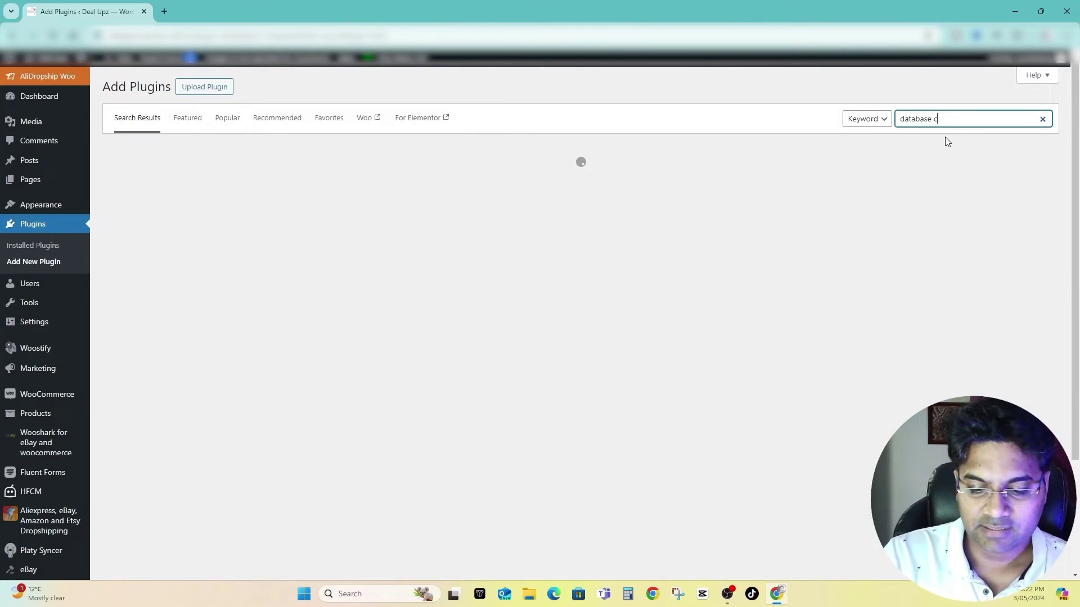
{"action": "type", "text": "clean"}
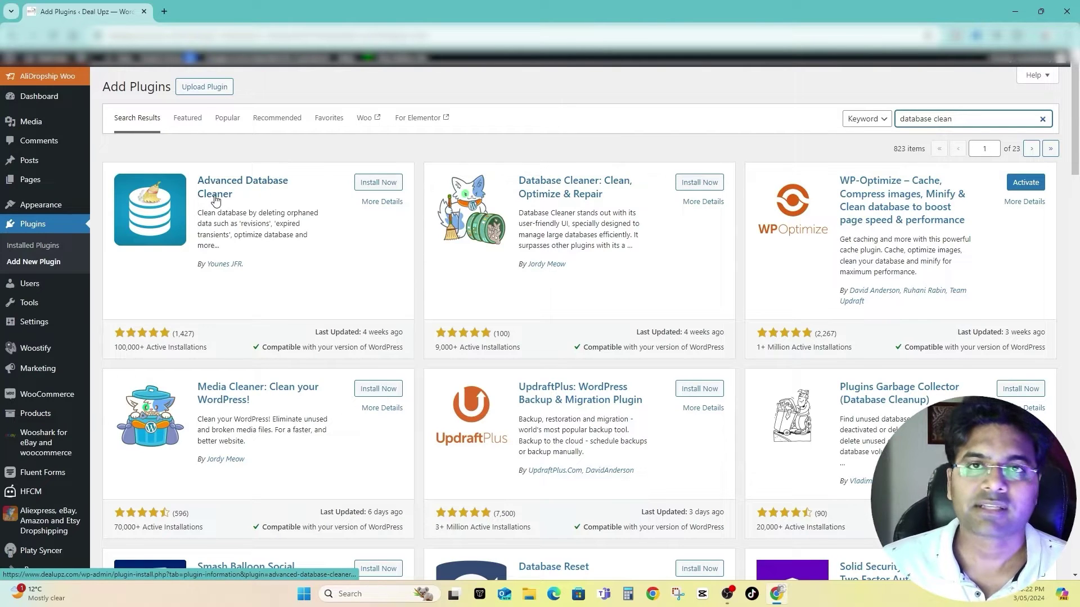
{"action": "left_click_drag", "start_coordinate": [365, 336], "coordinate": [396, 346]}
{"action": "left_click_drag", "start_coordinate": [262, 347], "coordinate": [402, 348]}
{"action": "left_click", "coordinate": [390, 350]}
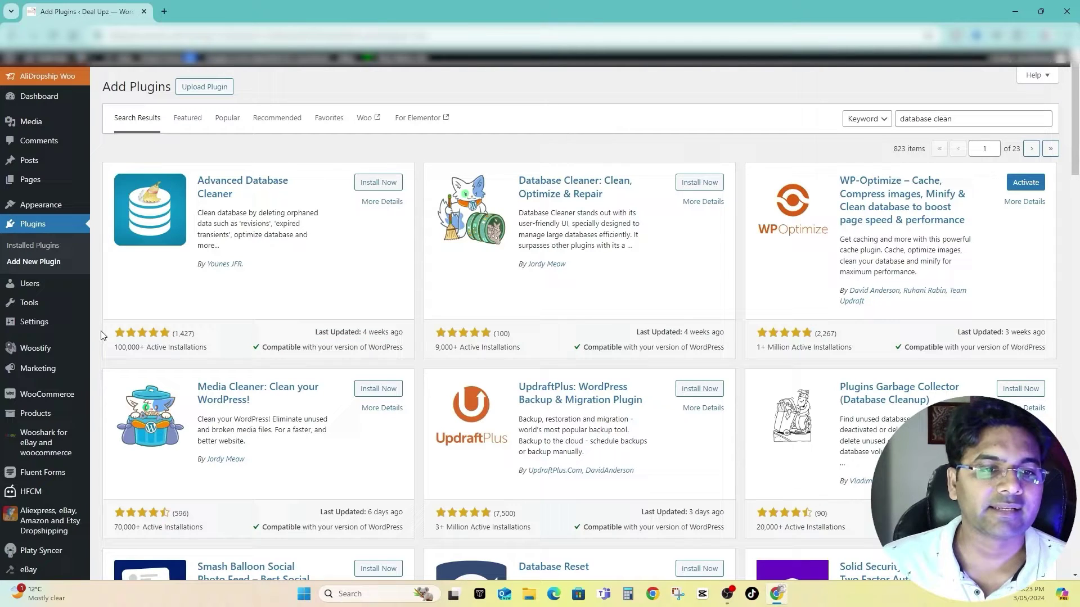
{"action": "left_click", "coordinate": [381, 183]}
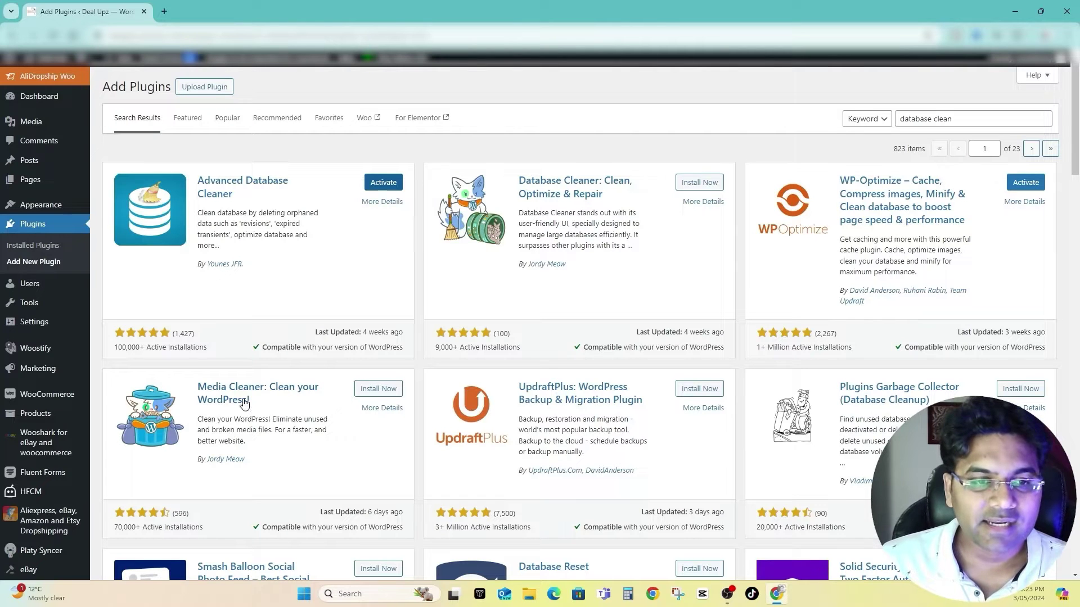
Activate both Advanced Database Cleaner and WP-Optimize.
{"action": "left_click", "coordinate": [200, 393]}
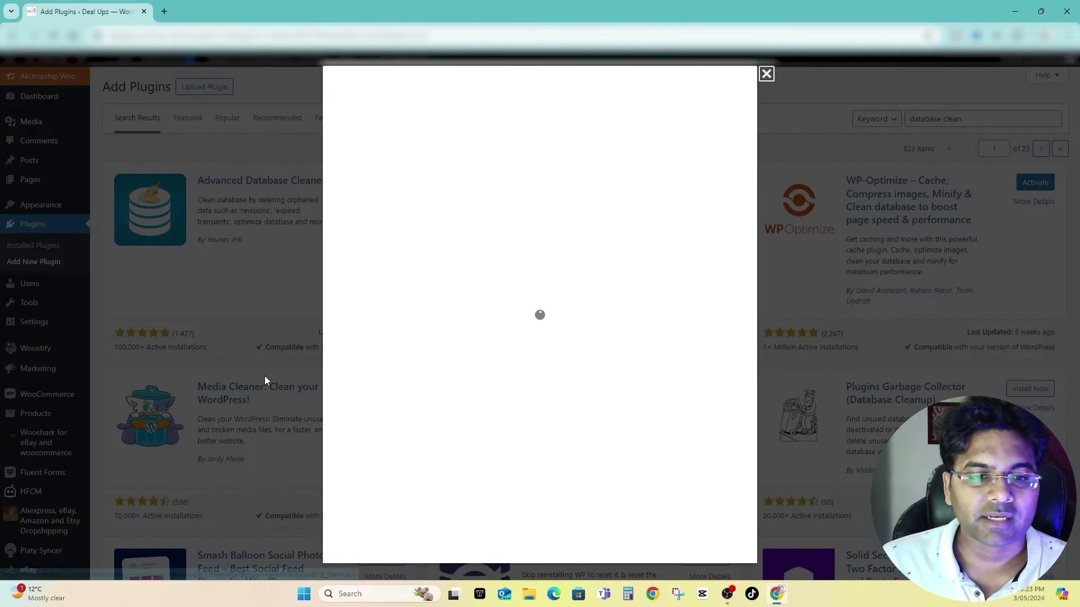
{"action": "left_click", "coordinate": [282, 406]}
{"action": "scroll", "coordinate": [277, 422], "scroll_direction": "down", "scroll_amount": 2}
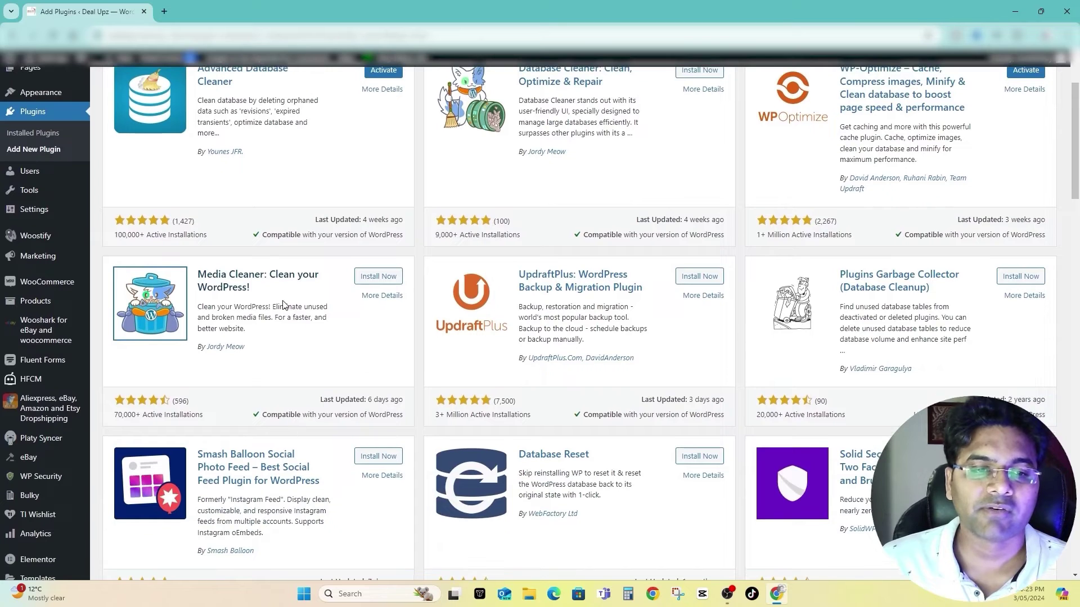
{"action": "scroll", "coordinate": [283, 305], "scroll_direction": "up", "scroll_amount": 2}
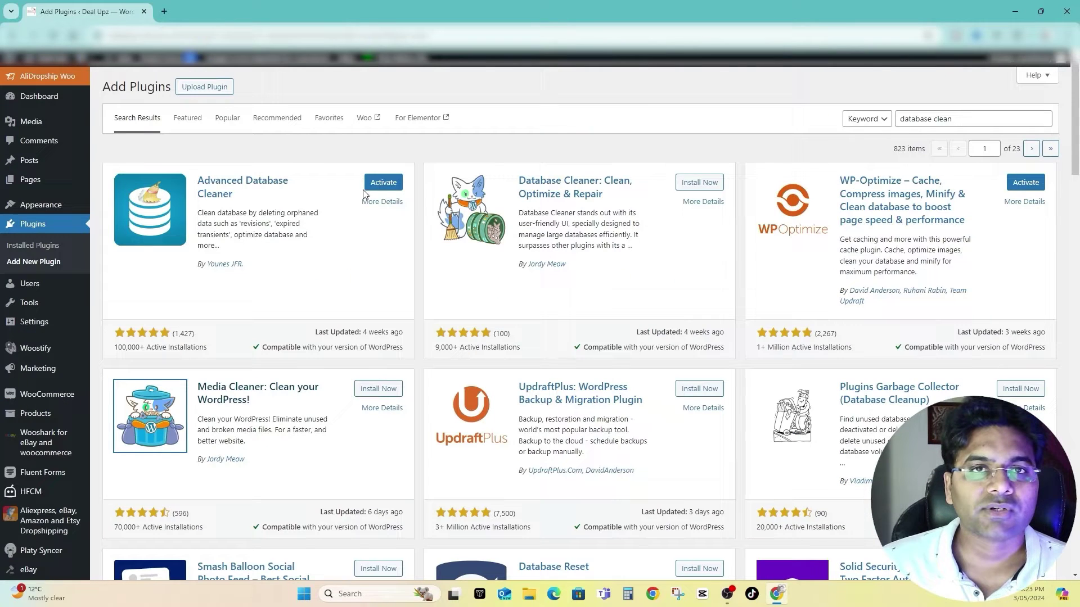
{"action": "left_click", "coordinate": [380, 184]}
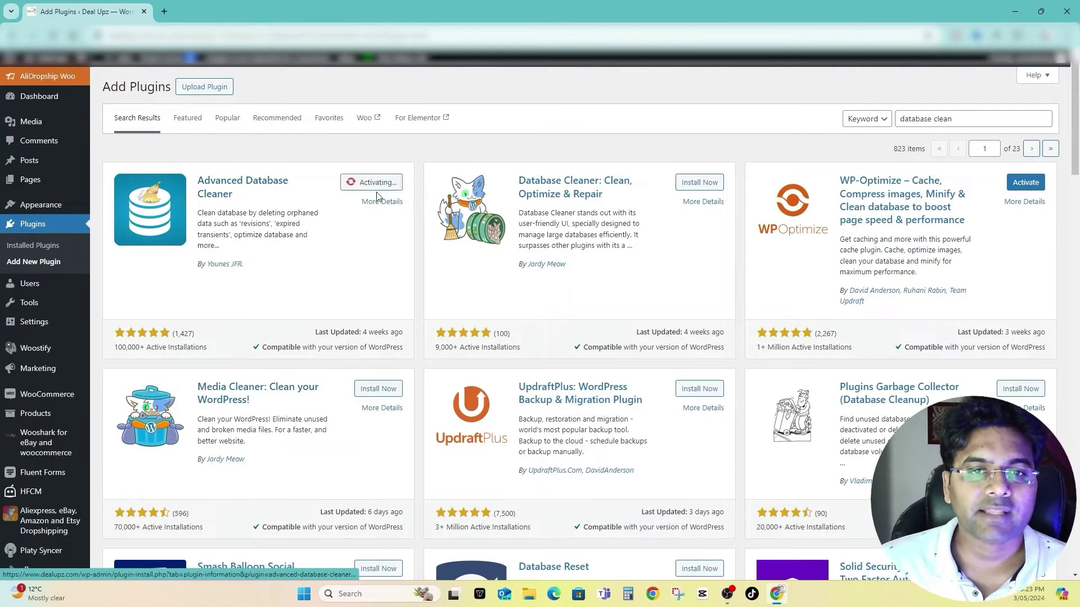
{"action": "left_click", "coordinate": [1024, 184]}
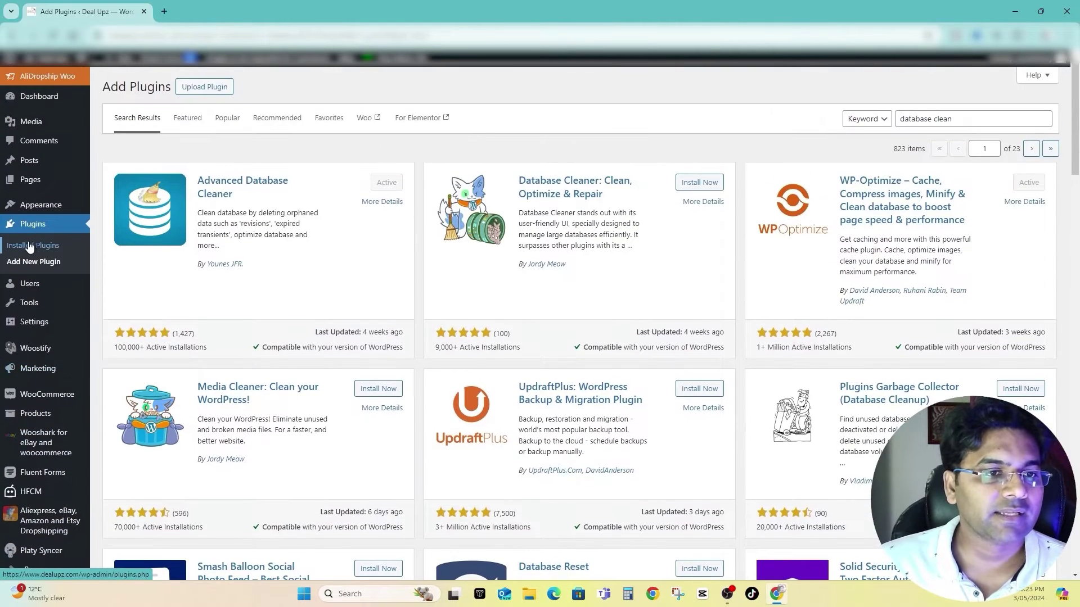
Back on Installed Plugins, delete the unused Image Optimizer by Elementor plugin.
{"action": "left_click", "coordinate": [32, 247]}
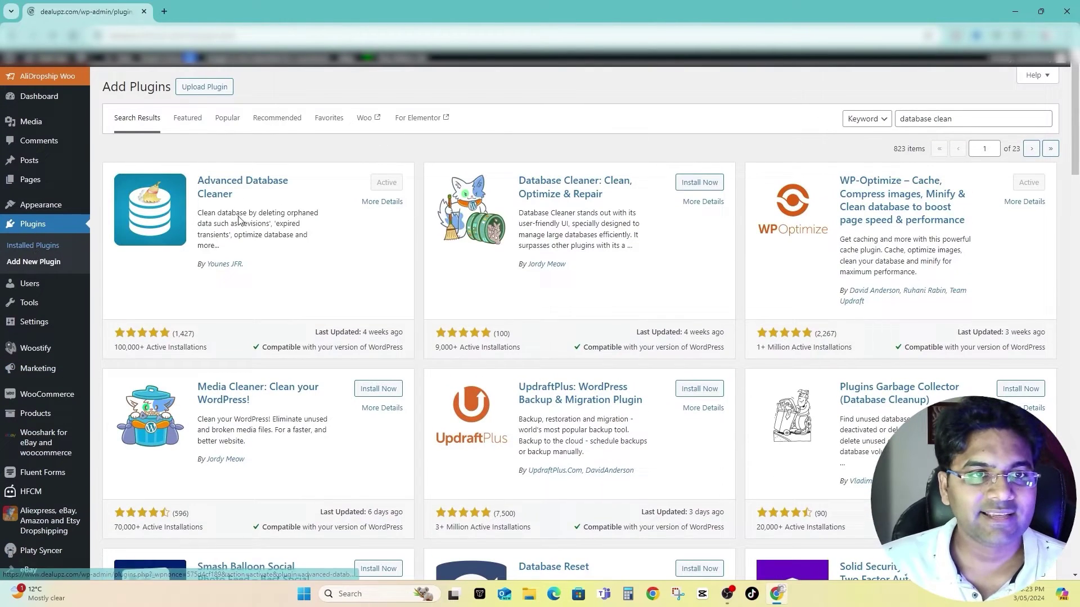
{"action": "scroll", "coordinate": [258, 268], "scroll_direction": "down", "scroll_amount": 11}
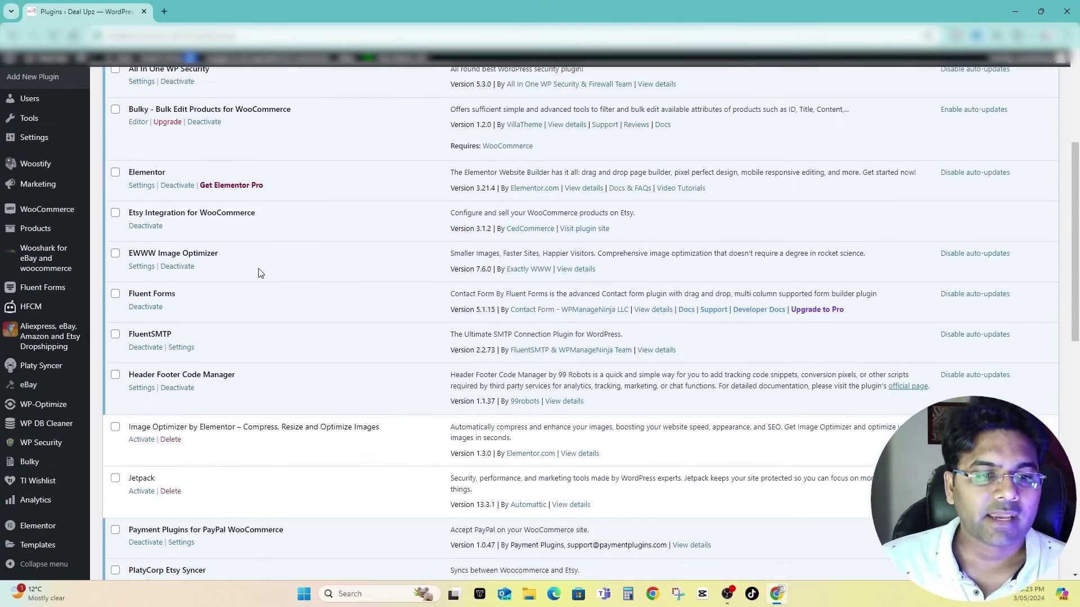
{"action": "scroll", "coordinate": [229, 283], "scroll_direction": "down", "scroll_amount": 4}
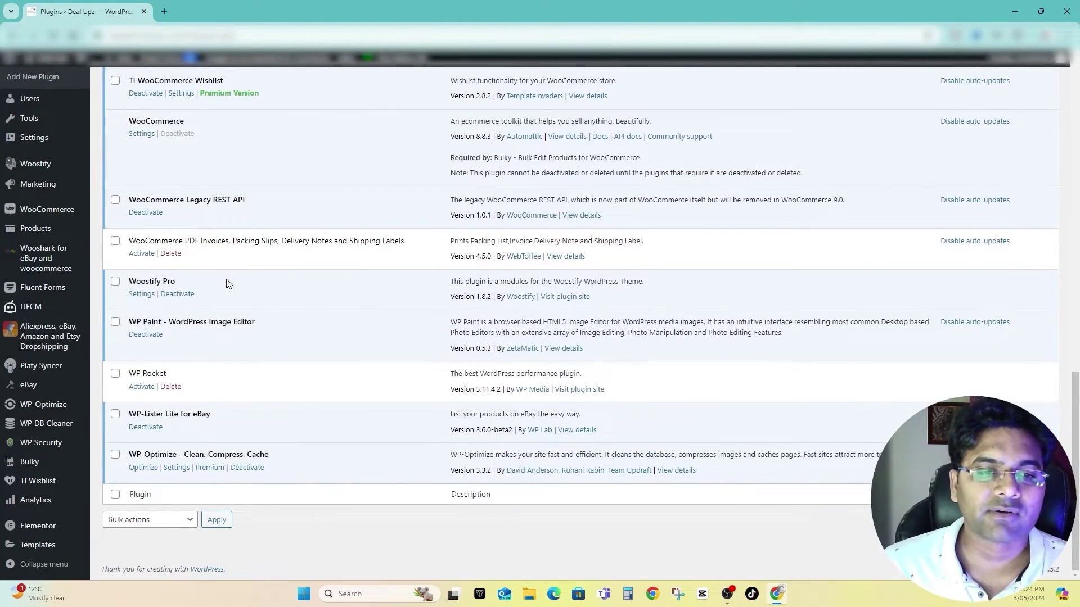
{"action": "scroll", "coordinate": [272, 453], "scroll_direction": "up", "scroll_amount": 7}
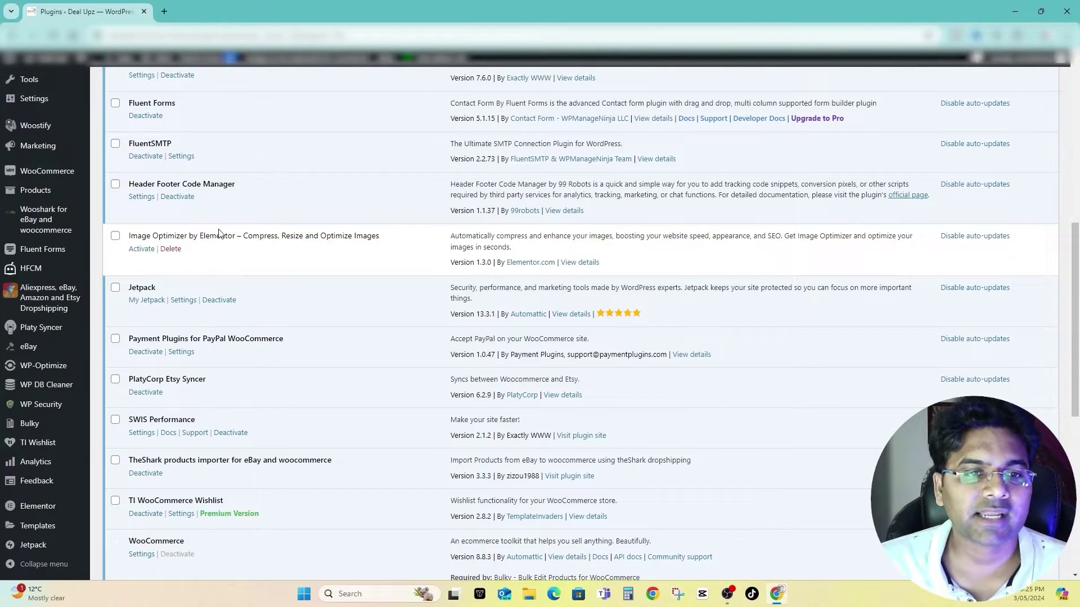
{"action": "scroll", "coordinate": [150, 196], "scroll_direction": "down", "scroll_amount": 2}
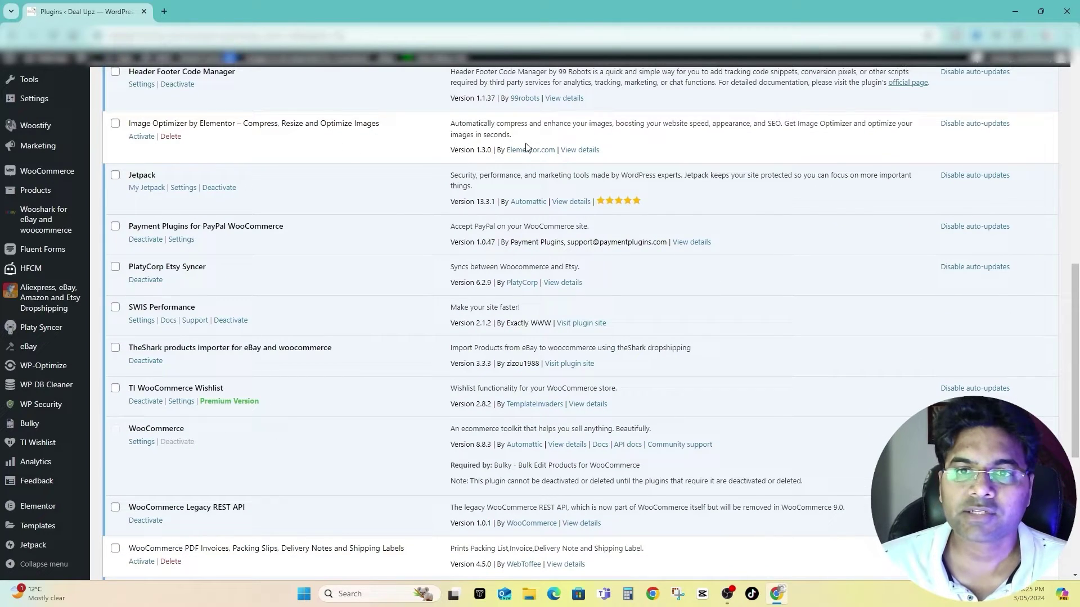
{"action": "left_click", "coordinate": [170, 136]}
{"action": "key", "text": "Return"}
Delete the WooCommerce PDF Invoices, Packing Slips, Delivery Notes and Shipping Labels plugin.
{"action": "scroll", "coordinate": [489, 387], "scroll_direction": "down", "scroll_amount": 5}
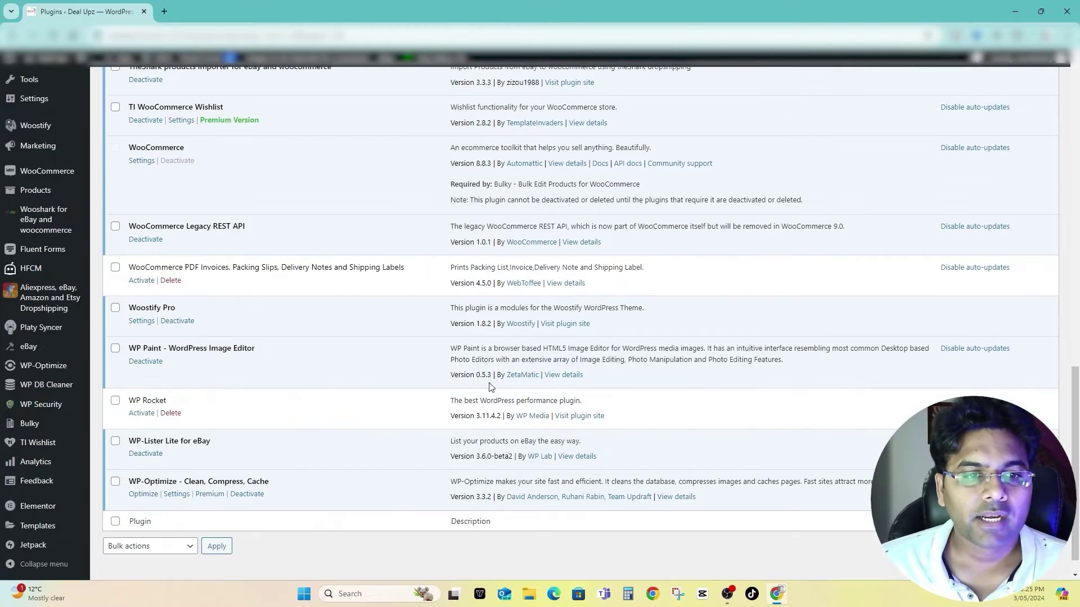
{"action": "left_click_drag", "start_coordinate": [189, 268], "coordinate": [298, 267]}
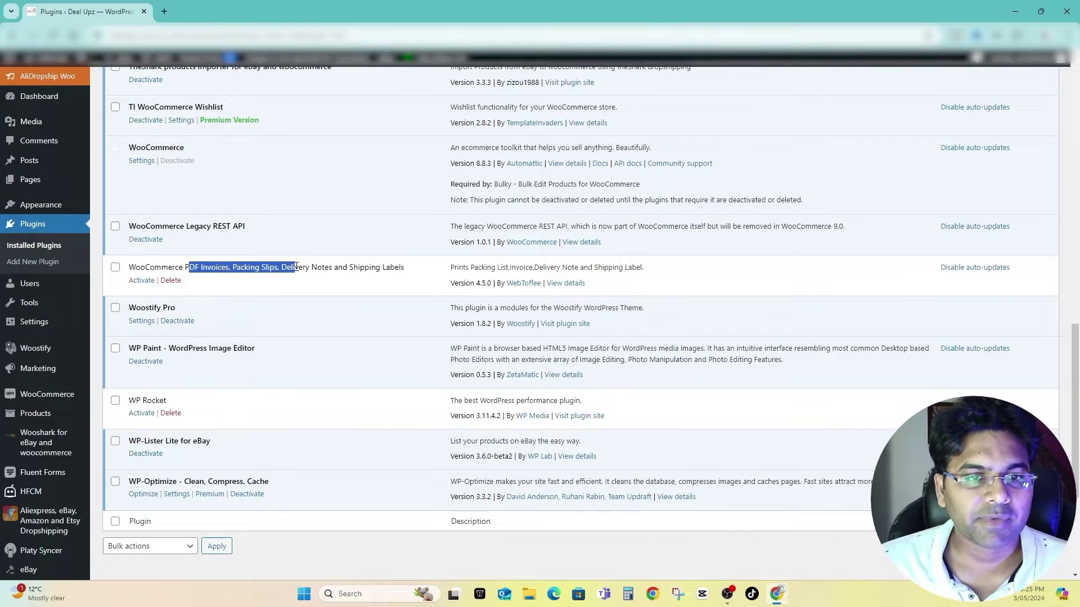
{"action": "left_click", "coordinate": [322, 268]}
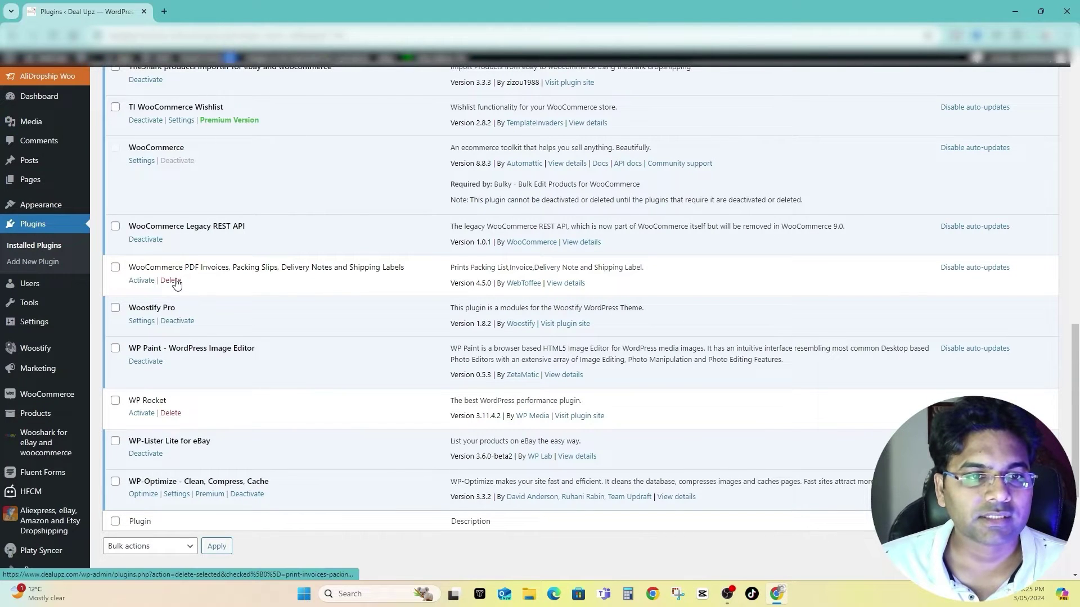
{"action": "scroll", "coordinate": [188, 281], "scroll_direction": "up", "scroll_amount": 7}
{"action": "scroll", "coordinate": [191, 281], "scroll_direction": "down", "scroll_amount": 8}
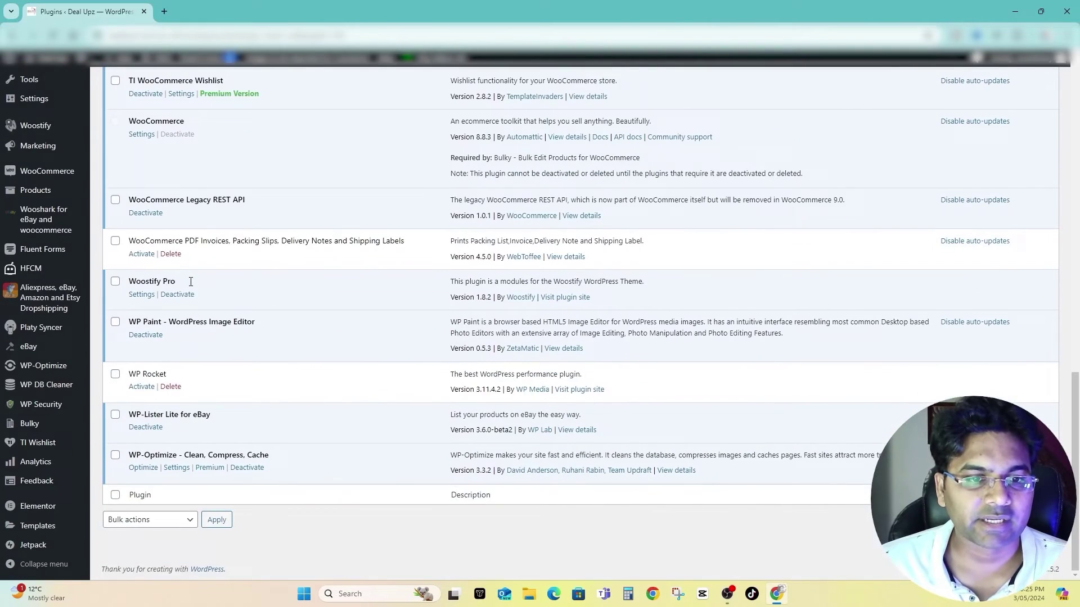
{"action": "left_click", "coordinate": [170, 253]}
{"action": "key", "text": "Return"}
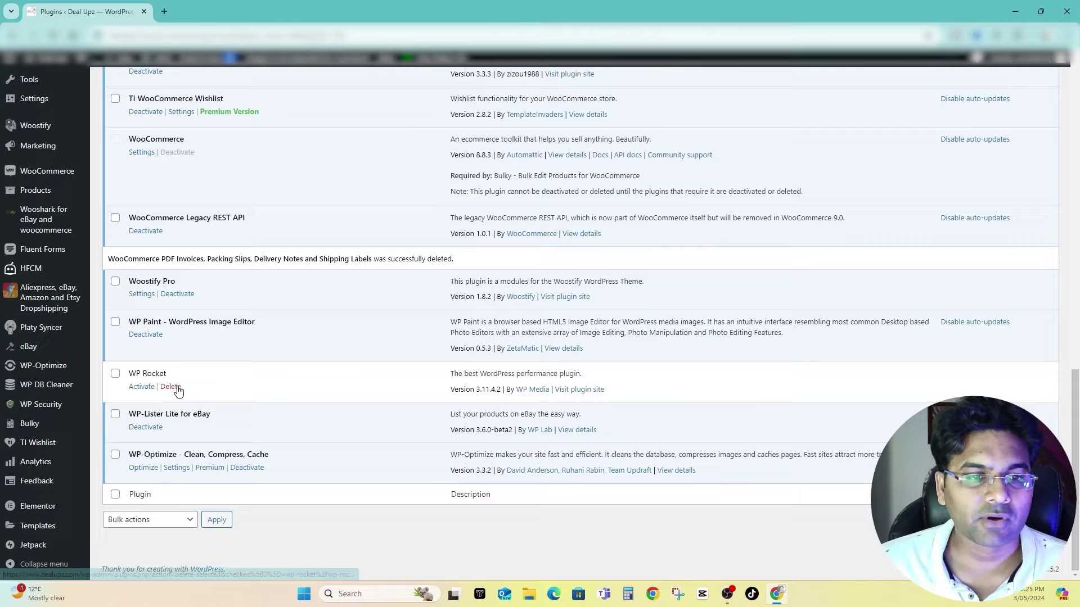
Delete the WP Rocket plugin and confirm the removal.
{"action": "left_click", "coordinate": [170, 387]}
{"action": "left_click", "coordinate": [592, 106]}
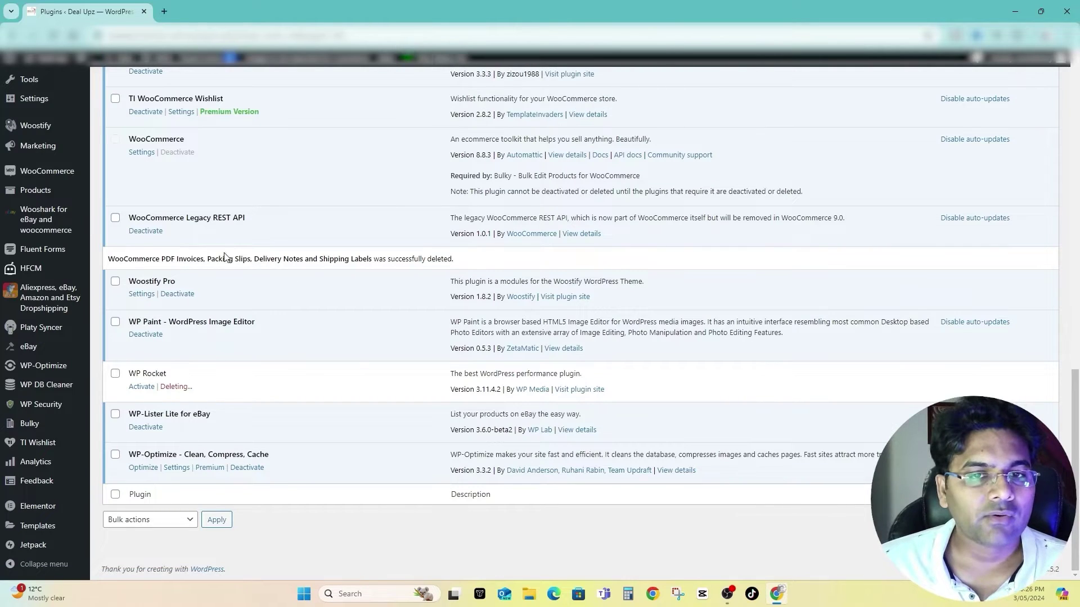
{"action": "scroll", "coordinate": [262, 329], "scroll_direction": "up", "scroll_amount": 13}
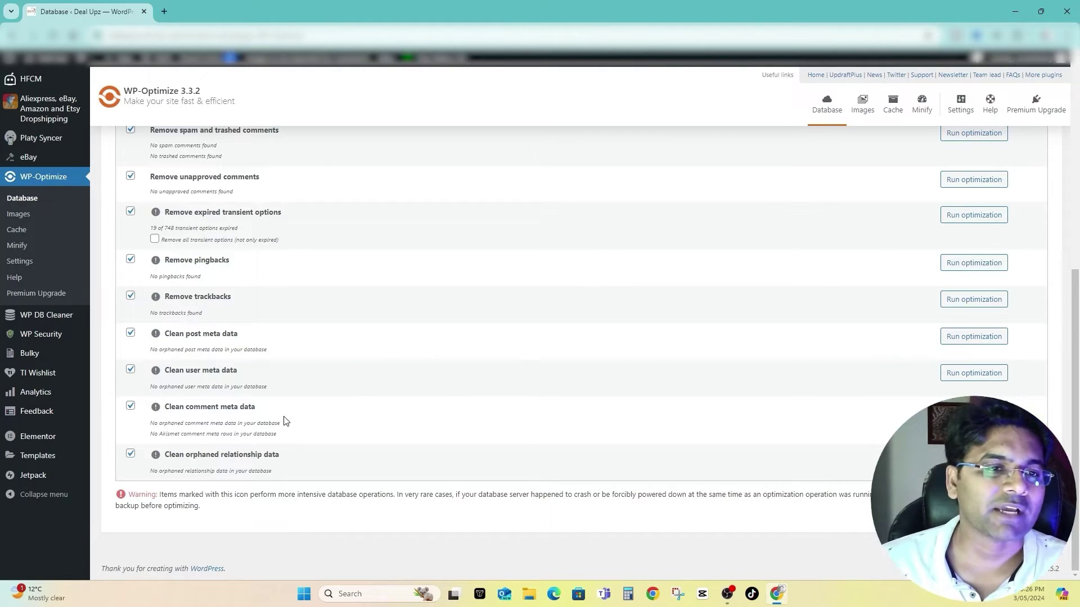
Go to the Add Plugins page from the Plugins sidebar menu.
{"action": "scroll", "coordinate": [285, 420], "scroll_direction": "up", "scroll_amount": 7}
{"action": "mouse_move", "coordinate": [33, 224]}
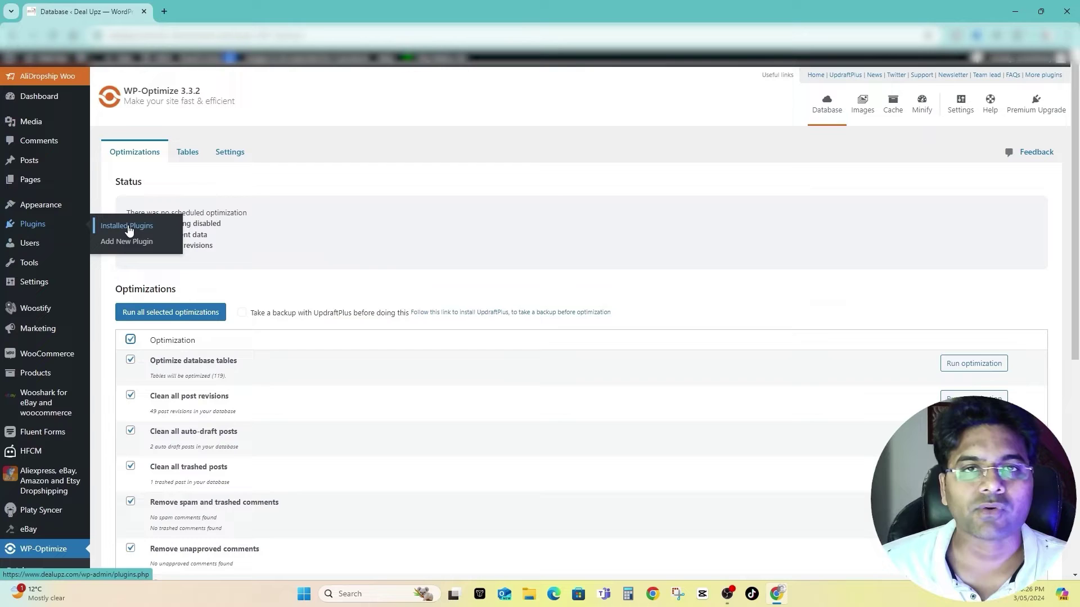
{"action": "left_click", "coordinate": [128, 226]}
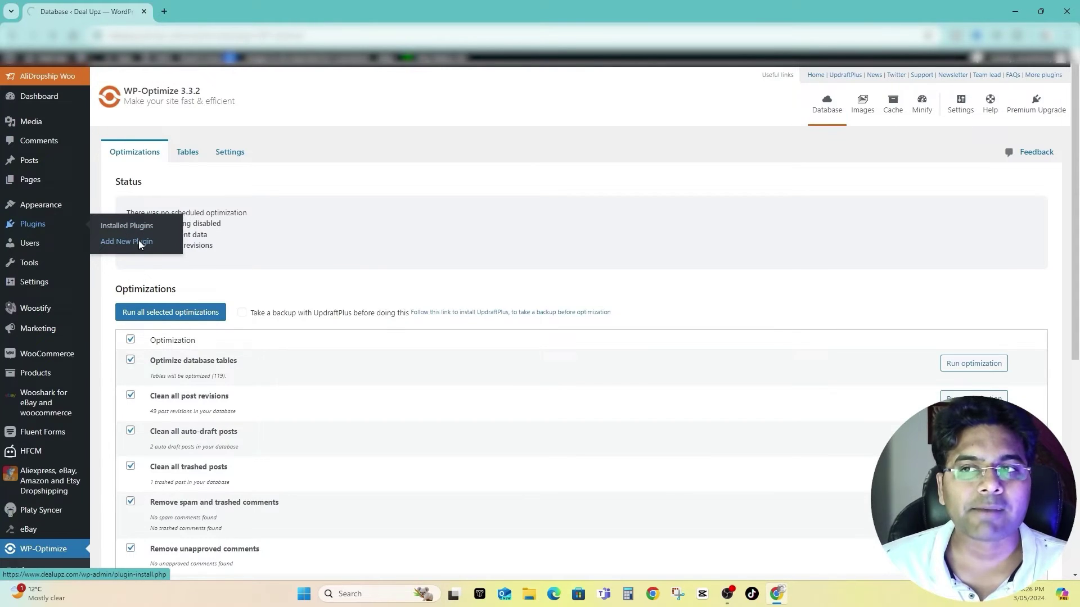
{"action": "left_click", "coordinate": [138, 241]}
Search for 'updraft', then install and activate UpdraftPlus: WordPress Backup & Migration Plugin.
{"action": "left_click", "coordinate": [951, 117]}
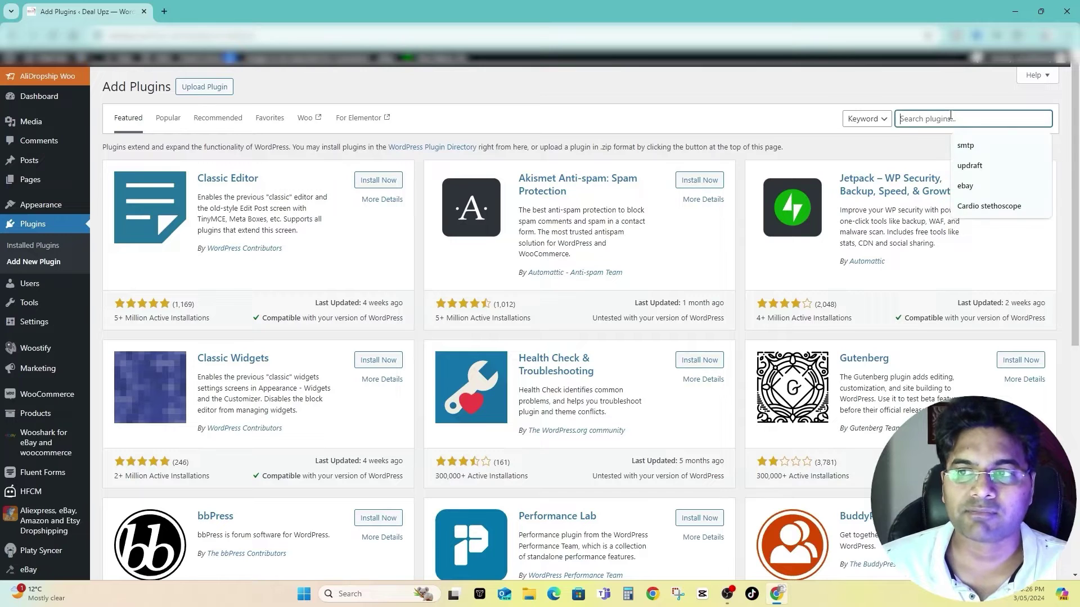
{"action": "type", "text": "updraf"}
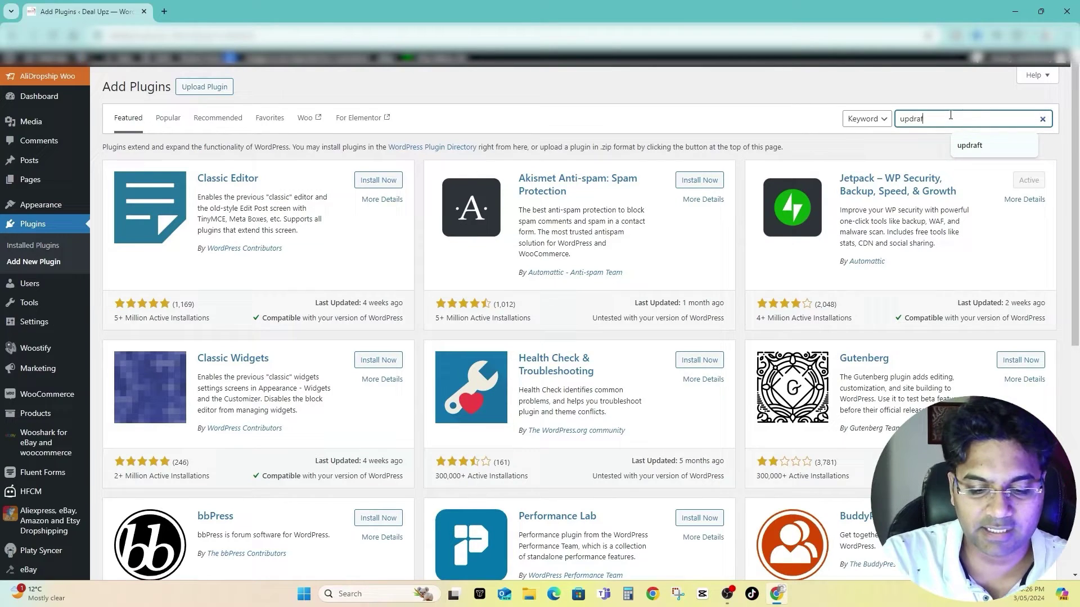
{"action": "type", "text": "t"}
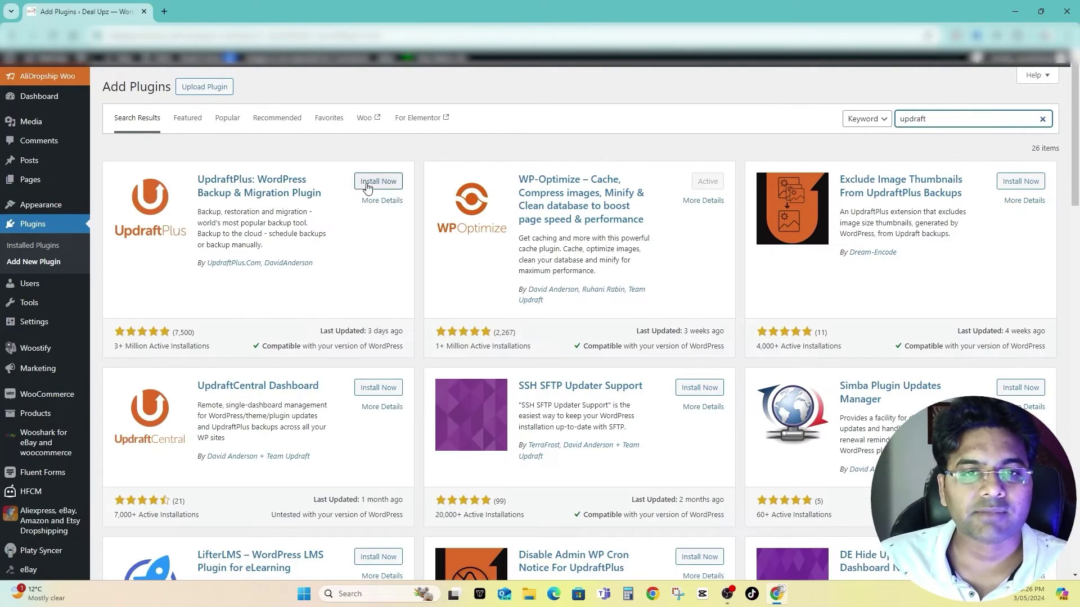
{"action": "left_click", "coordinate": [368, 185]}
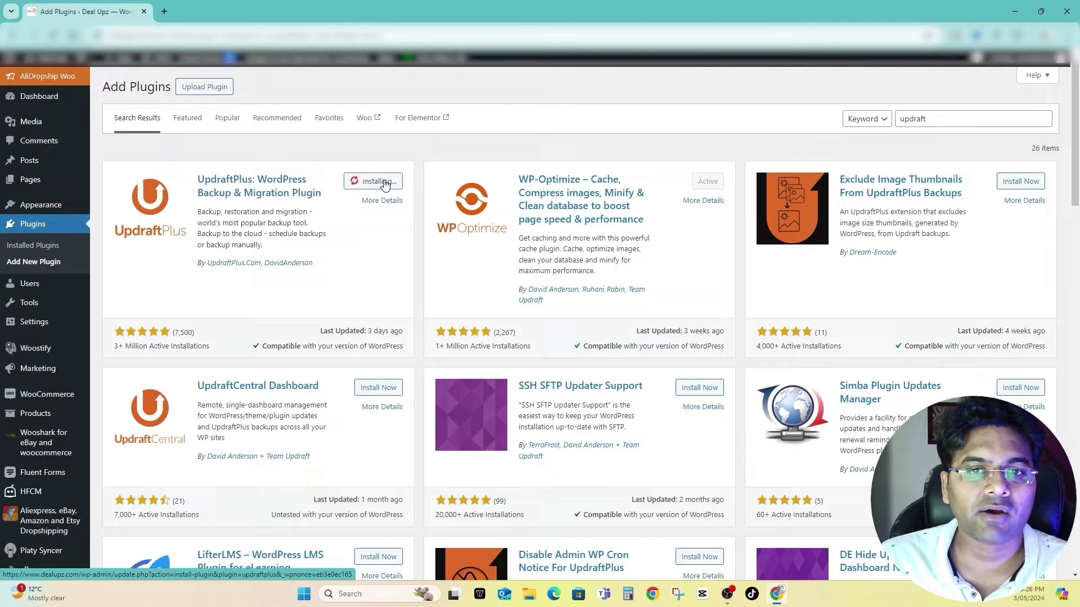
{"action": "left_click", "coordinate": [388, 186]}
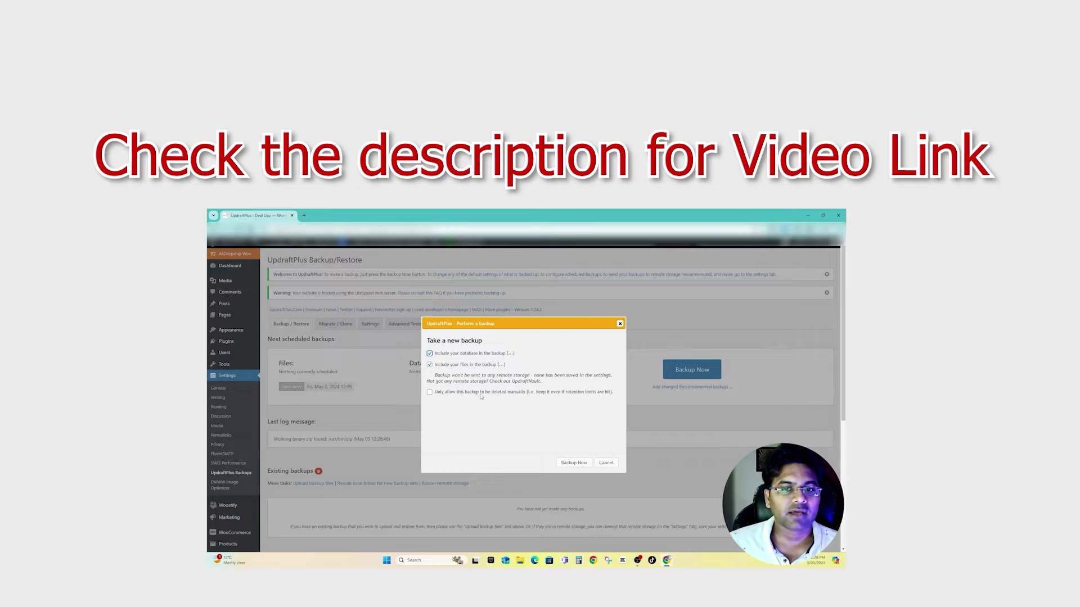
Run an UpdraftPlus backup of the database and files, creating the May 03, 2024 backup.
{"action": "left_click", "coordinate": [574, 462]}
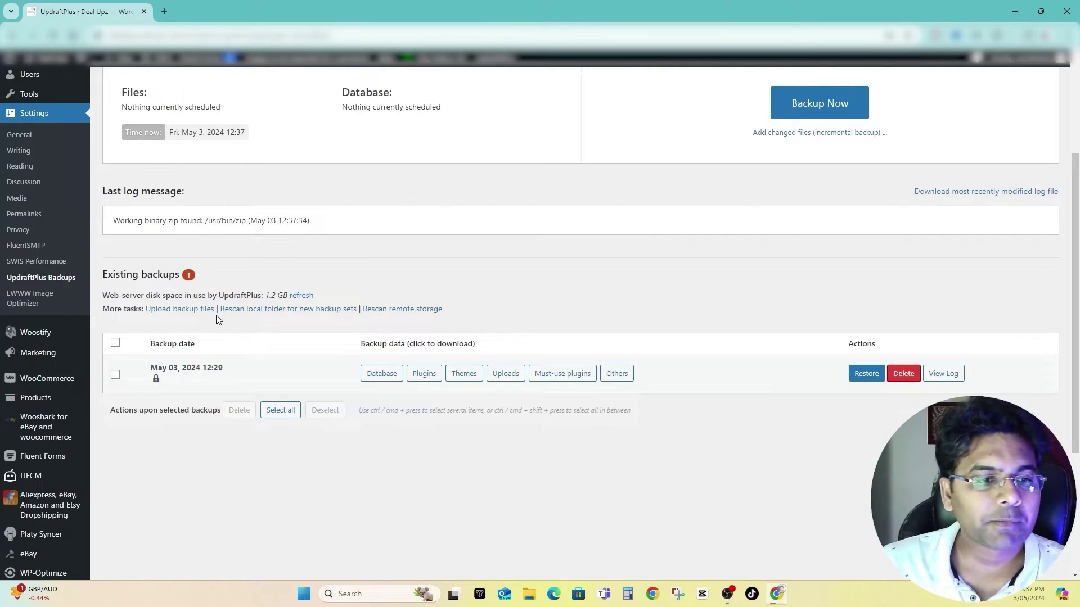
{"action": "scroll", "coordinate": [49, 474], "scroll_direction": "down", "scroll_amount": 3}
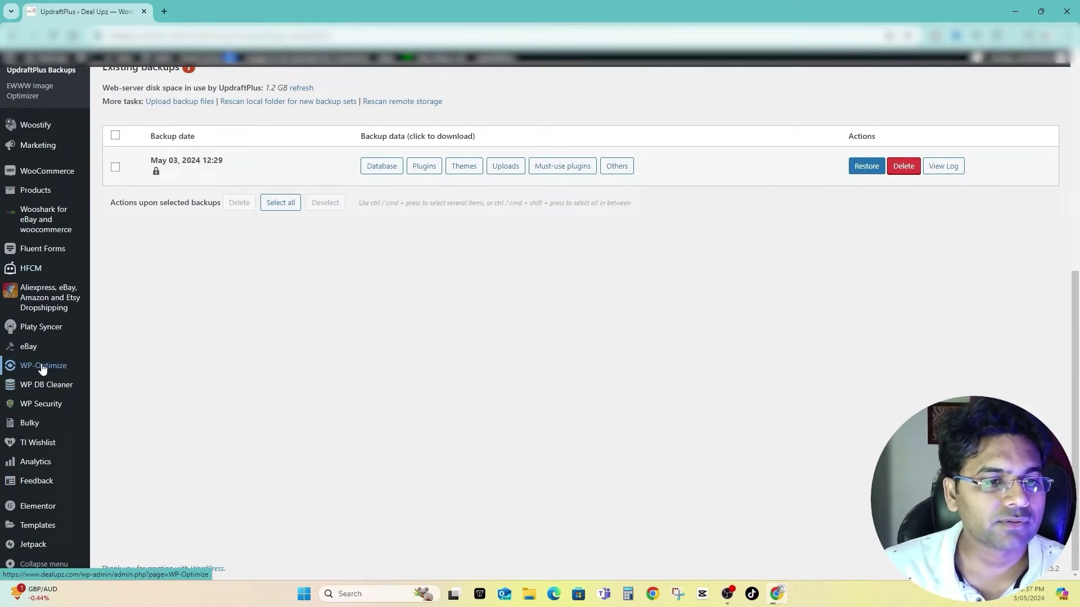
{"action": "mouse_move", "coordinate": [43, 369]}
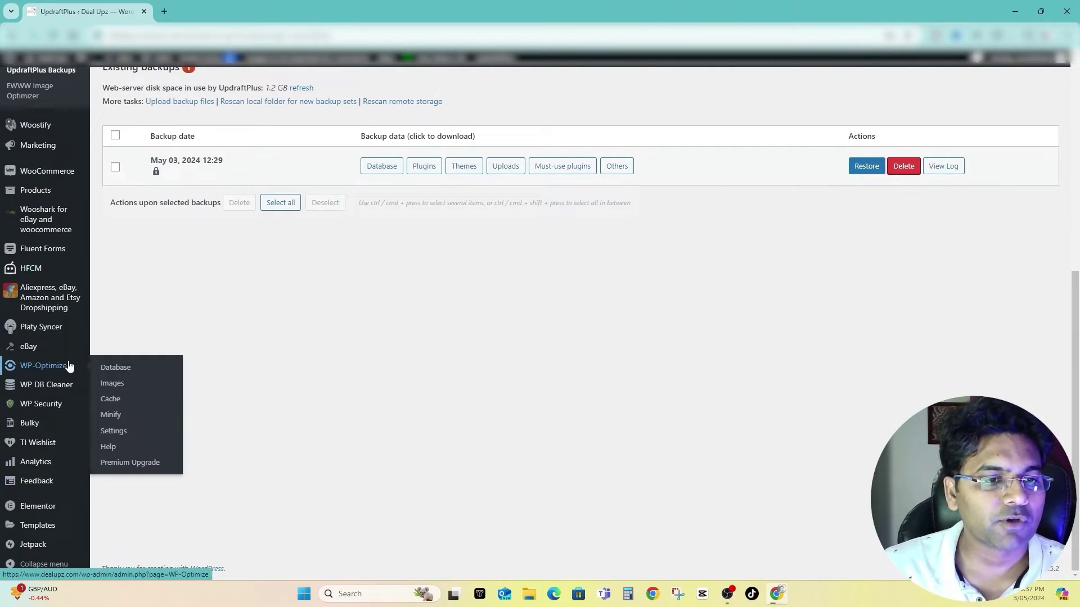
On WP-Optimize's Database page, tick Remove expired transient options and Remove all transient options.
{"action": "left_click", "coordinate": [118, 365]}
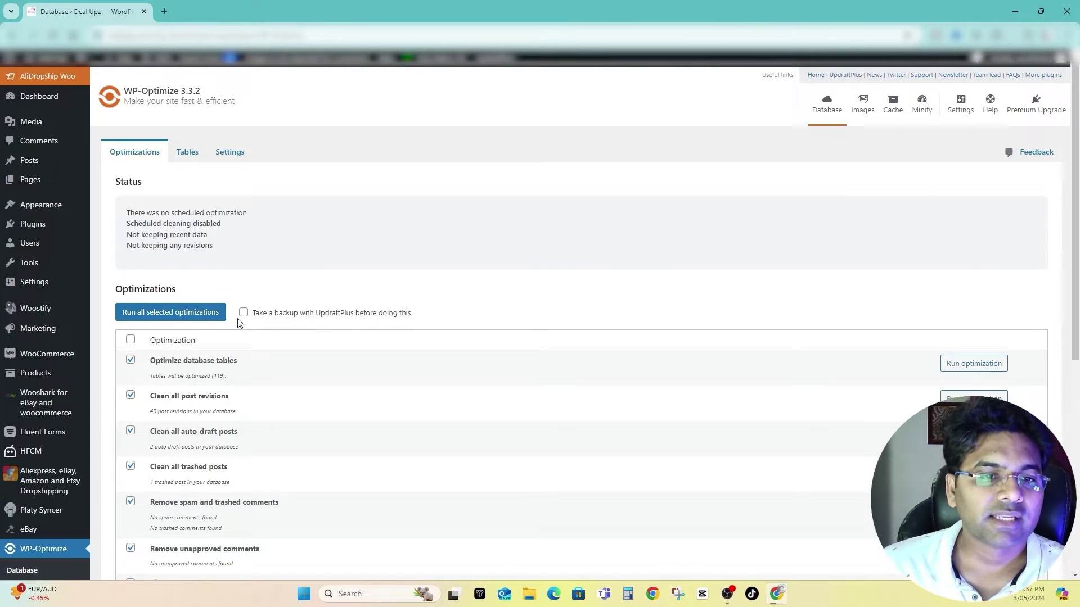
{"action": "scroll", "coordinate": [193, 319], "scroll_direction": "down", "scroll_amount": 1}
{"action": "scroll", "coordinate": [248, 354], "scroll_direction": "down", "scroll_amount": 5}
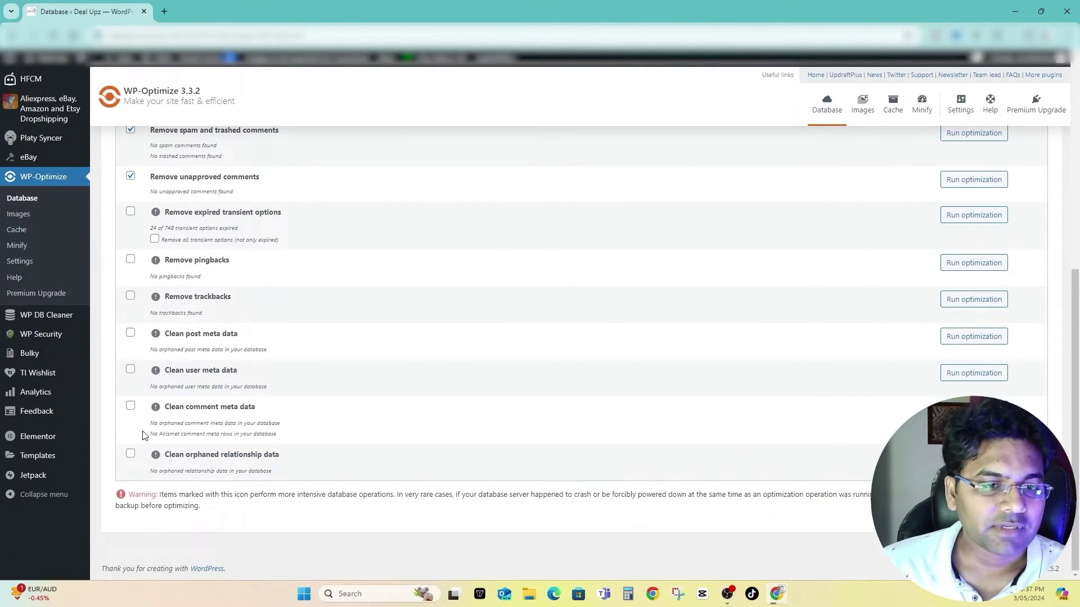
{"action": "left_click", "coordinate": [131, 212]}
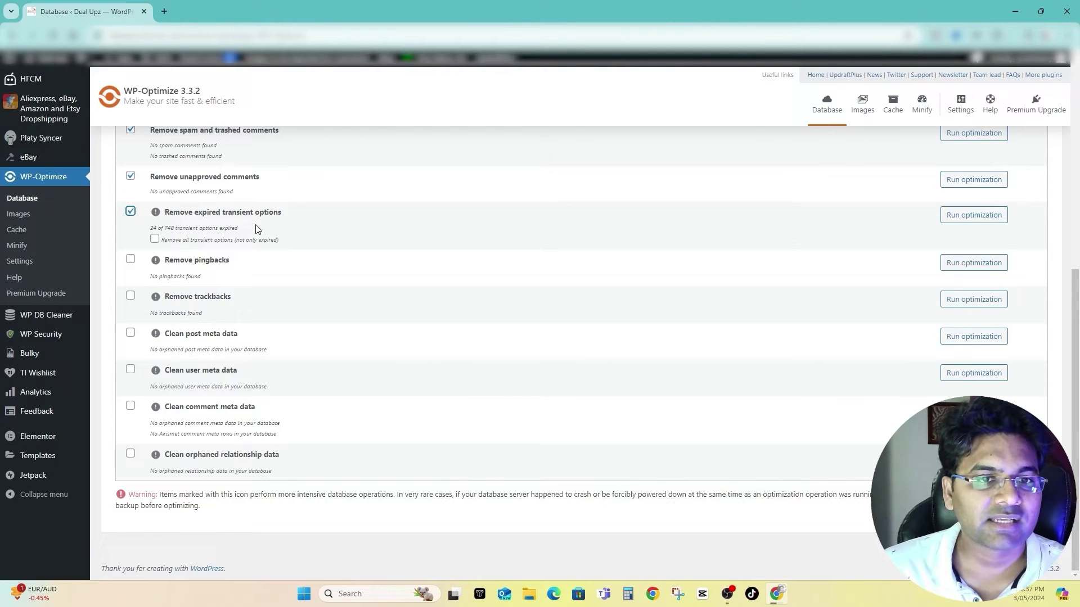
{"action": "left_click", "coordinate": [155, 239]}
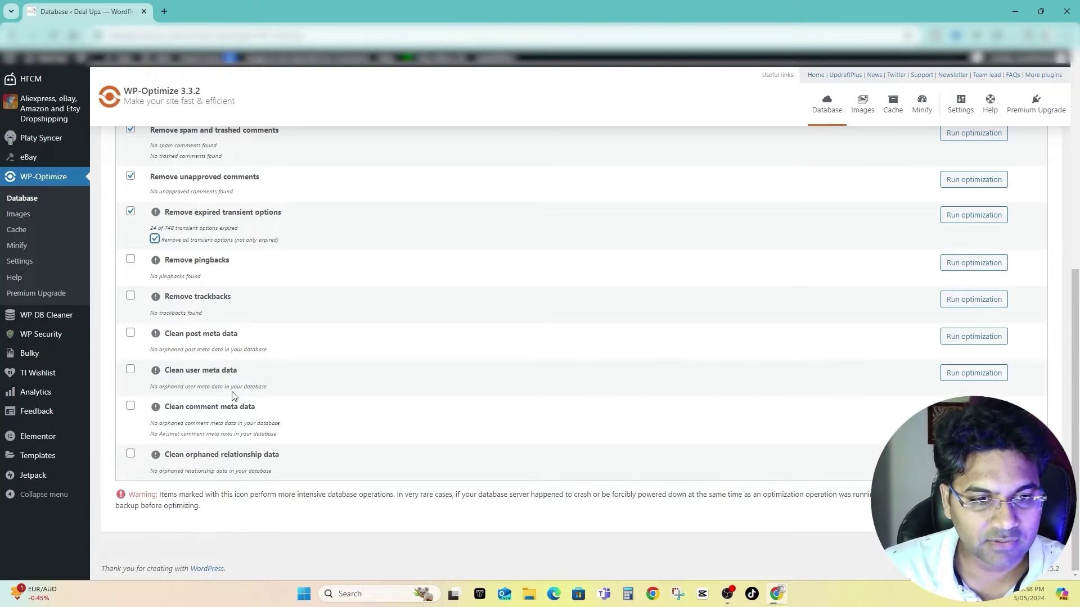
Run all selected optimizations, clearing 49 post revisions, 2 auto-drafts and a trashed post.
{"action": "scroll", "coordinate": [236, 453], "scroll_direction": "up", "scroll_amount": 6}
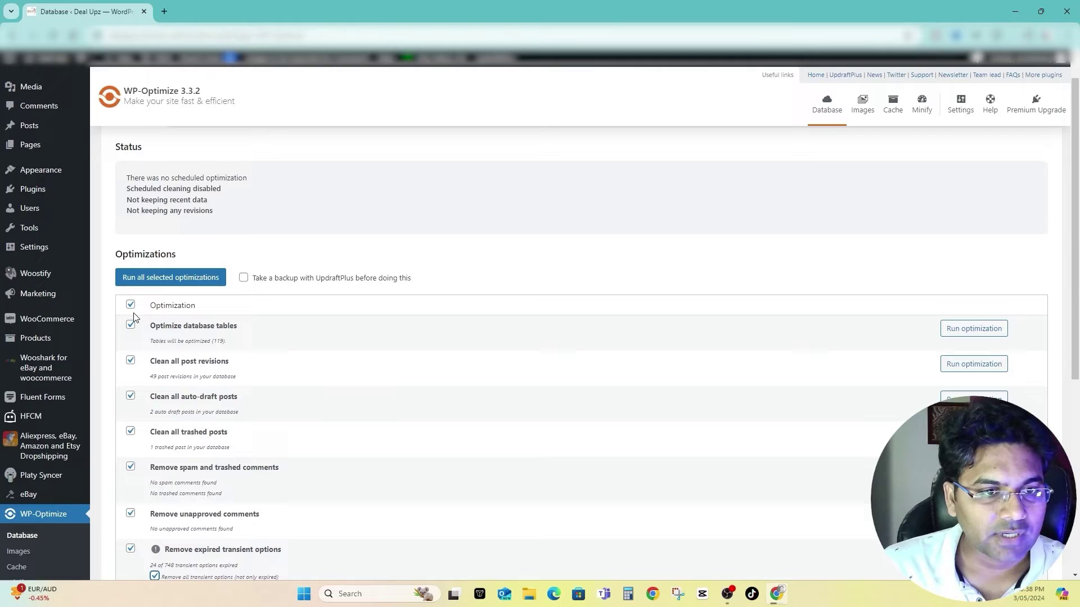
{"action": "scroll", "coordinate": [174, 316], "scroll_direction": "down", "scroll_amount": 1}
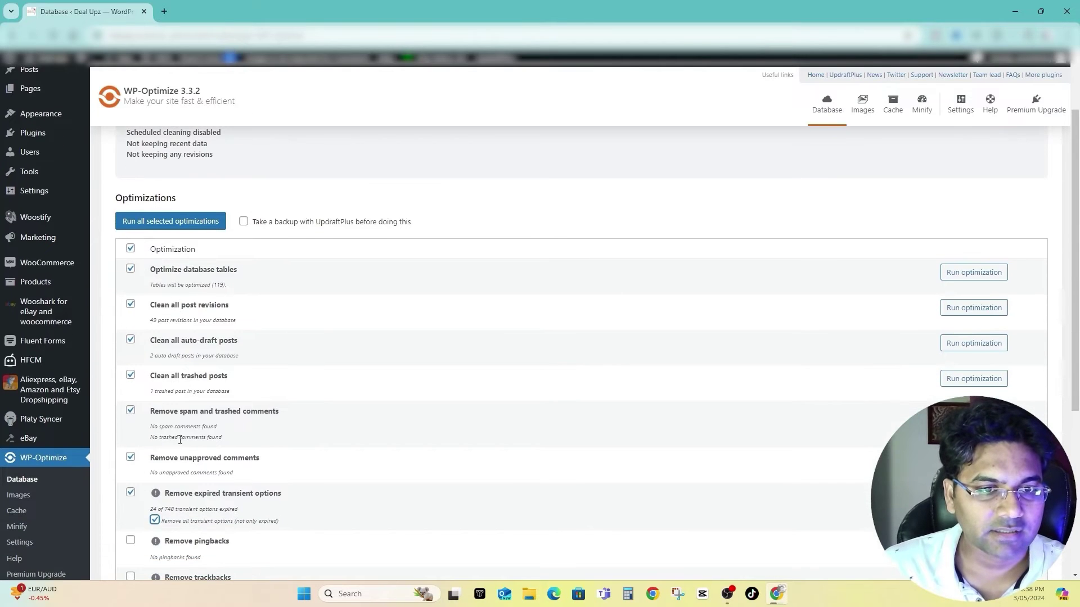
{"action": "left_click", "coordinate": [143, 223]}
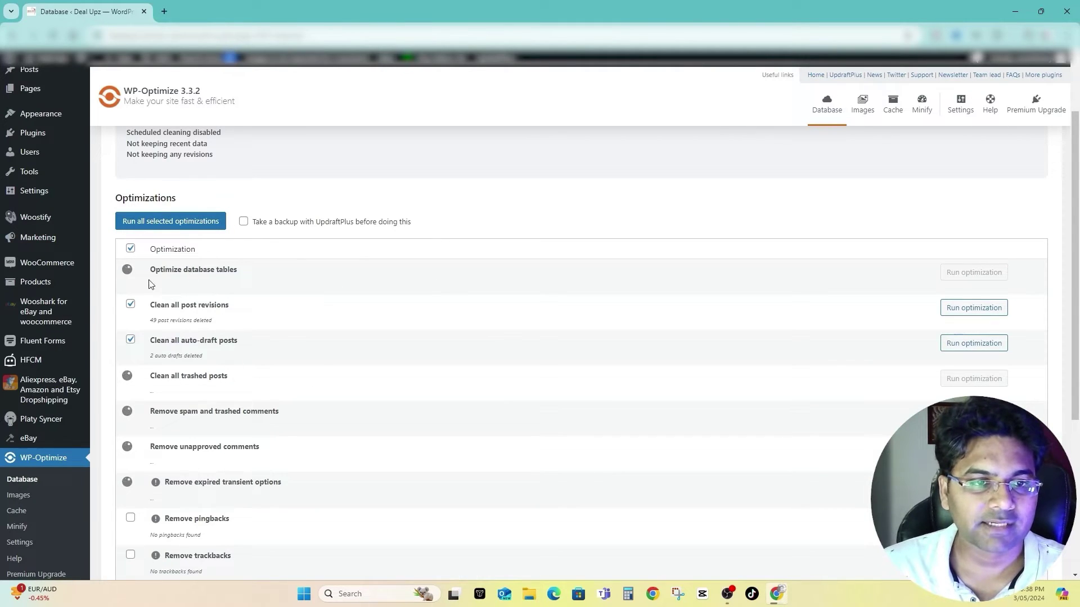
{"action": "left_click_drag", "start_coordinate": [238, 274], "coordinate": [151, 275]}
{"action": "scroll", "coordinate": [169, 276], "scroll_direction": "up", "scroll_amount": 1}
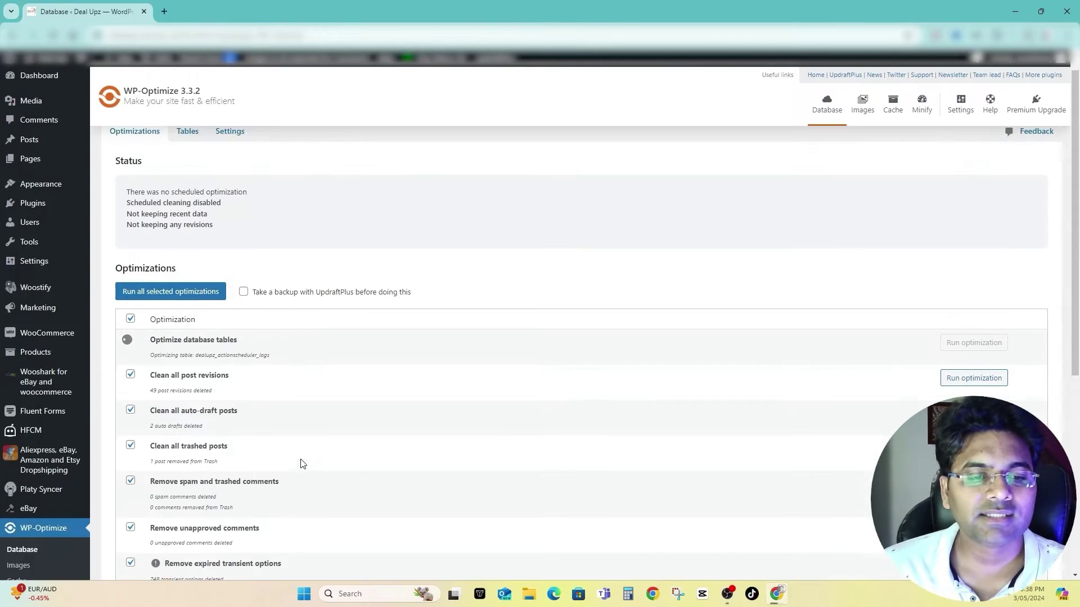
{"action": "scroll", "coordinate": [299, 463], "scroll_direction": "down", "scroll_amount": 4}
{"action": "scroll", "coordinate": [200, 173], "scroll_direction": "up", "scroll_amount": 4}
Open WP-Optimize's Tables list and scan the tables marked [not installed].
{"action": "left_click", "coordinate": [191, 155]}
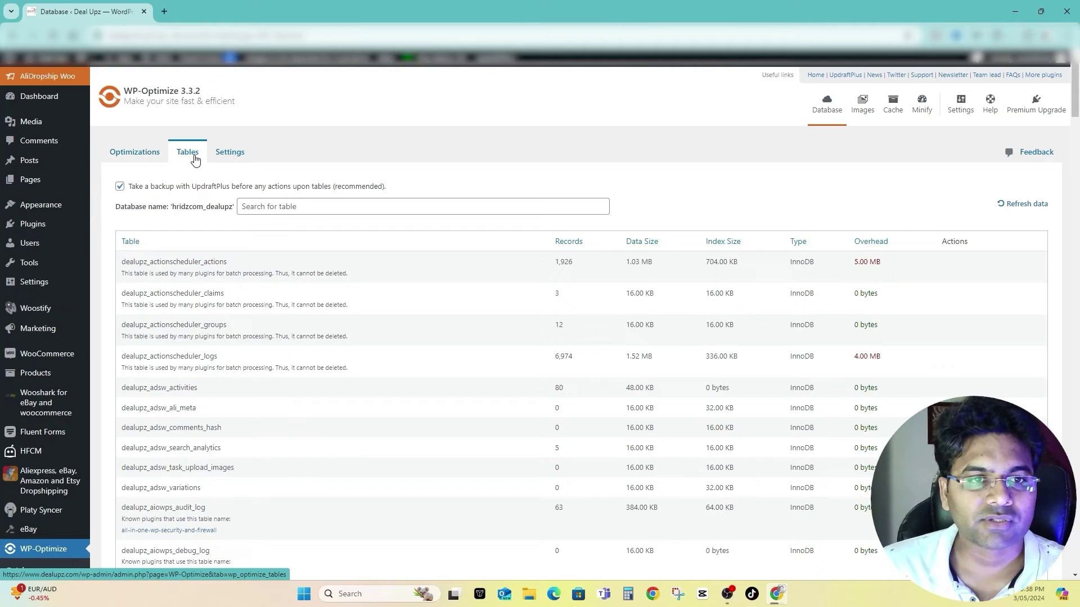
{"action": "scroll", "coordinate": [458, 343], "scroll_direction": "down", "scroll_amount": 15}
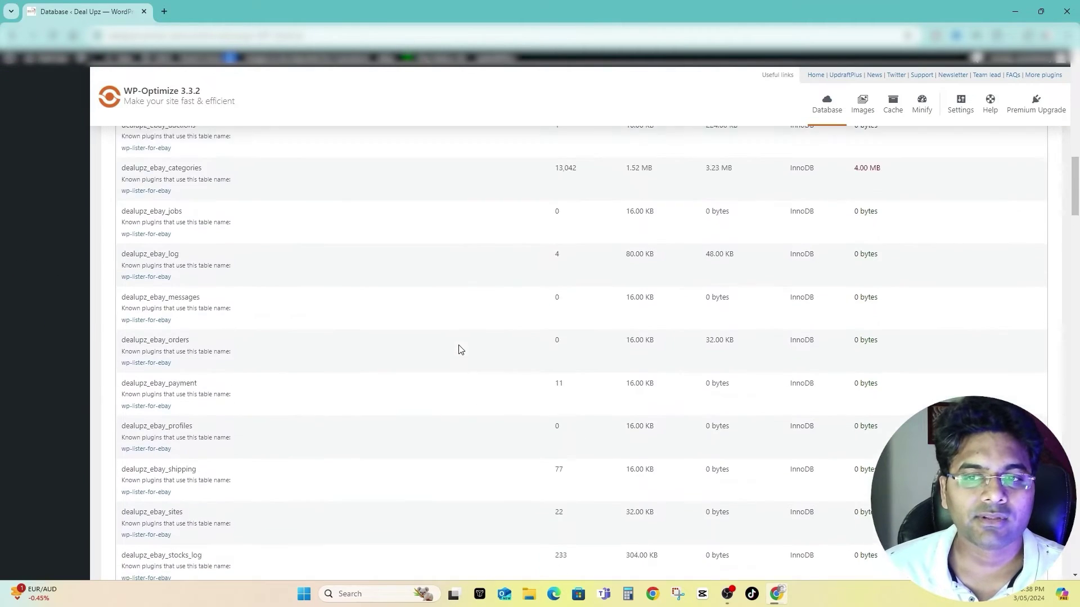
{"action": "left_click_drag", "start_coordinate": [1075, 276], "coordinate": [1075, 488]}
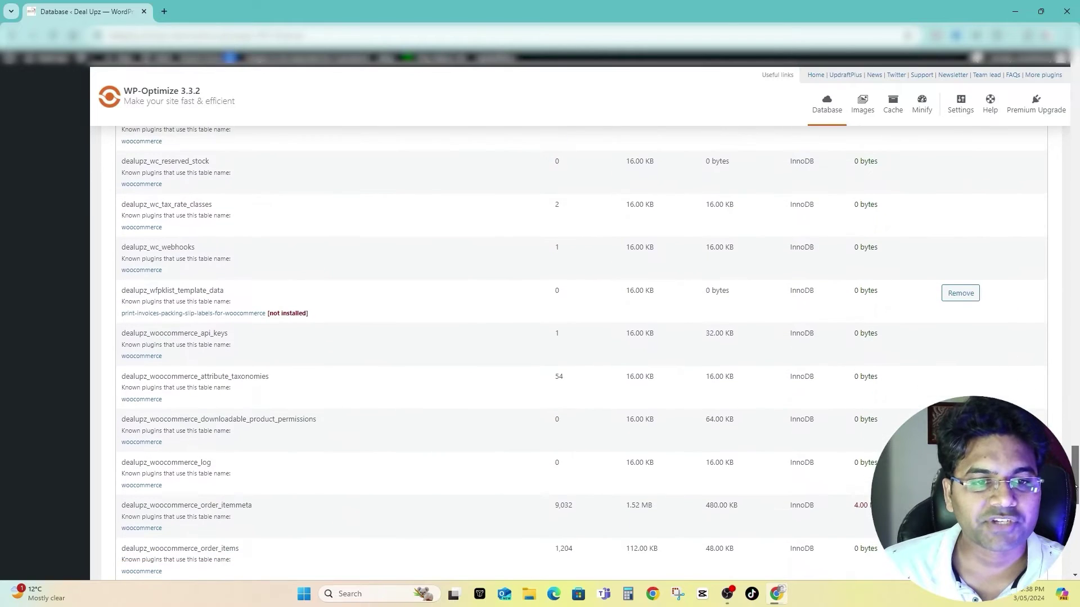
{"action": "left_click_drag", "start_coordinate": [313, 309], "coordinate": [266, 322]}
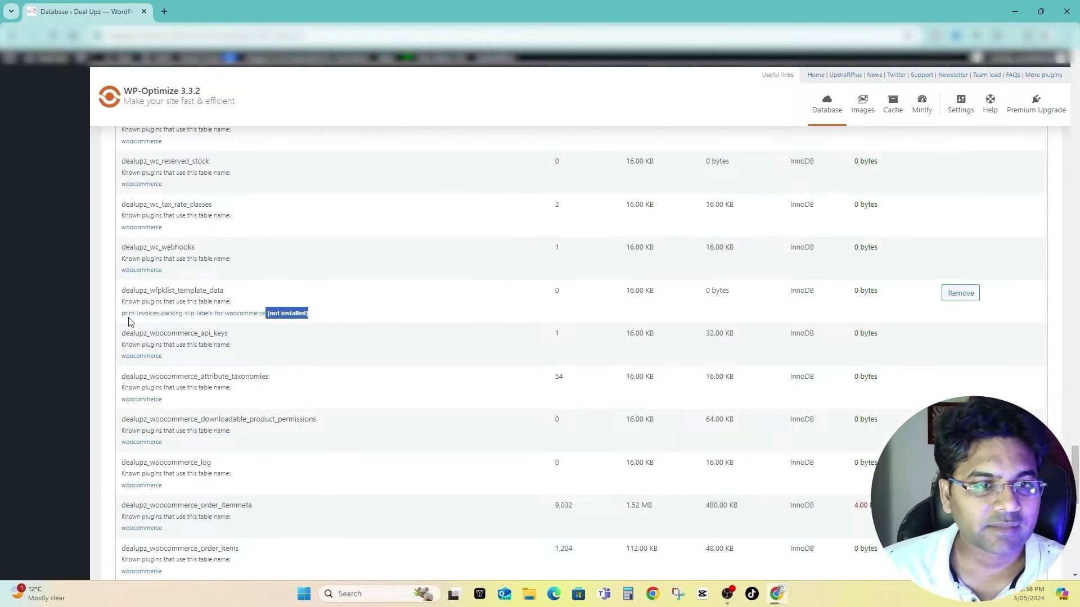
{"action": "left_click", "coordinate": [189, 325]}
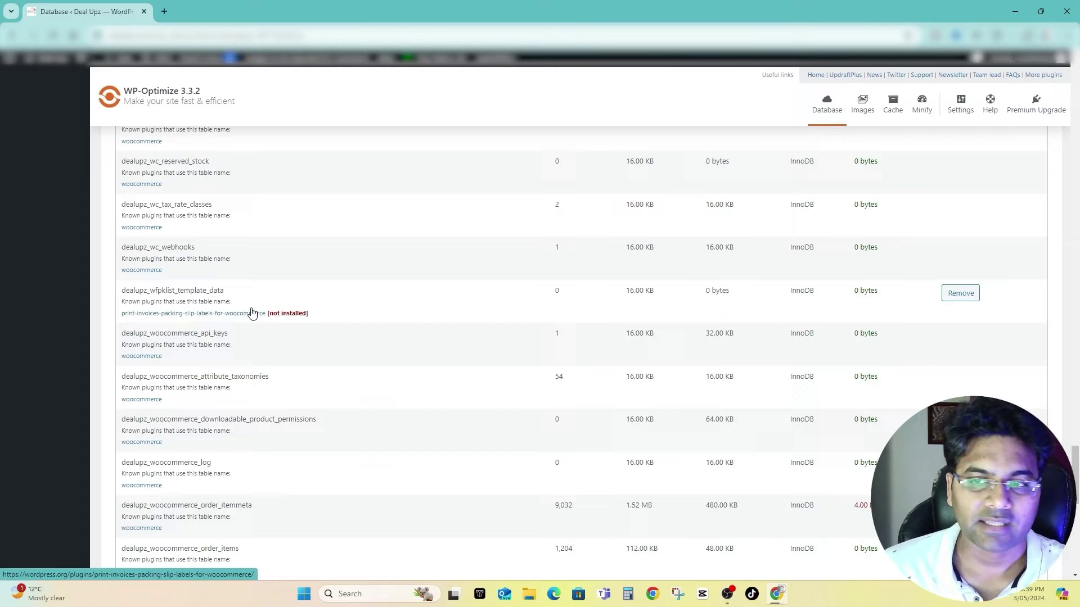
{"action": "left_click_drag", "start_coordinate": [654, 290], "coordinate": [633, 293]}
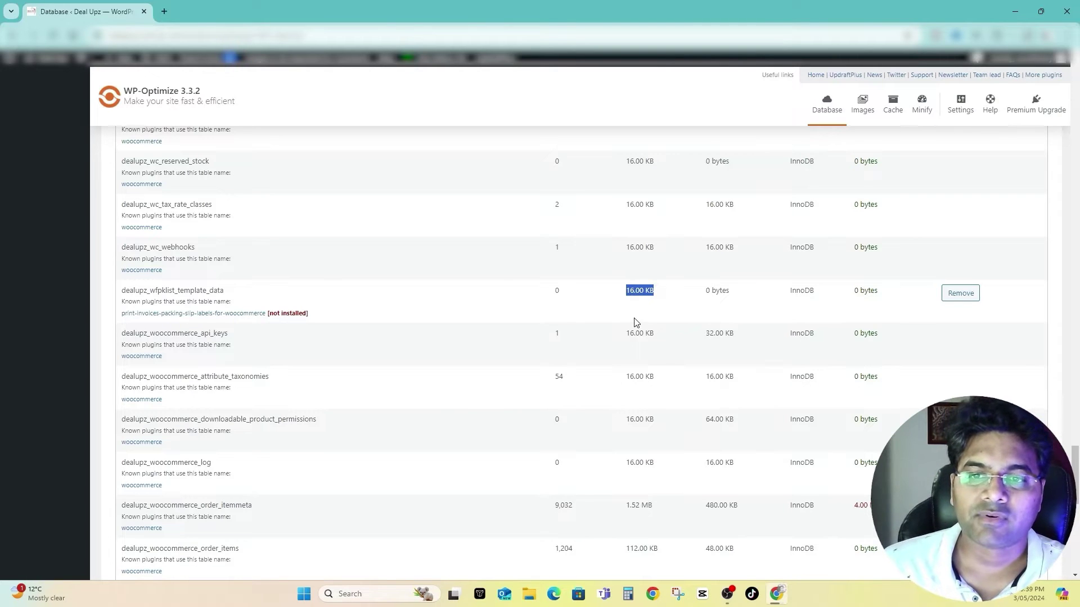
{"action": "scroll", "coordinate": [662, 328], "scroll_direction": "up", "scroll_amount": 15}
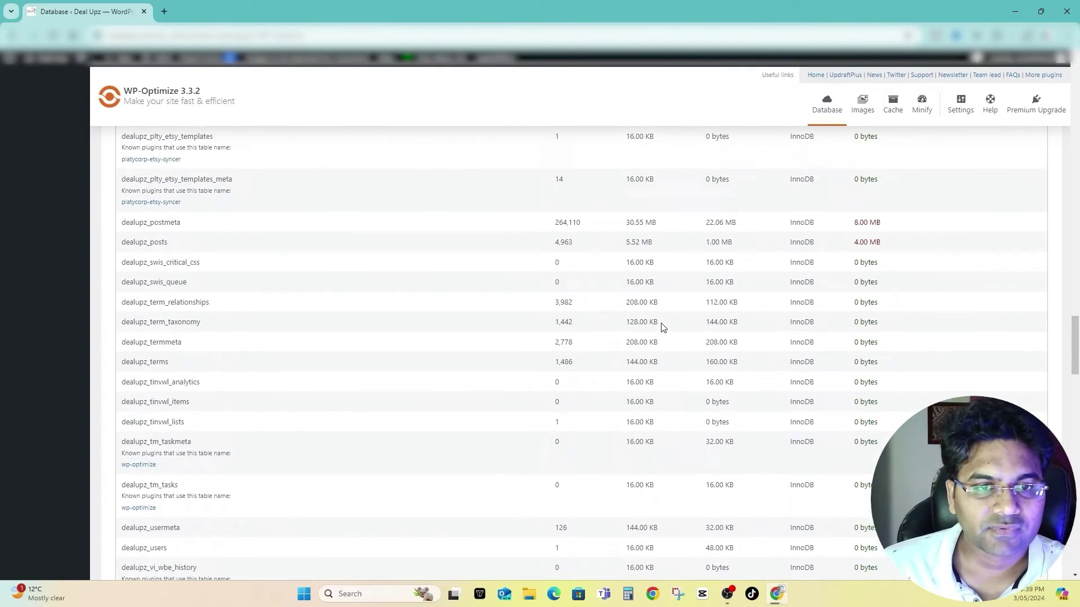
{"action": "scroll", "coordinate": [669, 334], "scroll_direction": "down", "scroll_amount": 15}
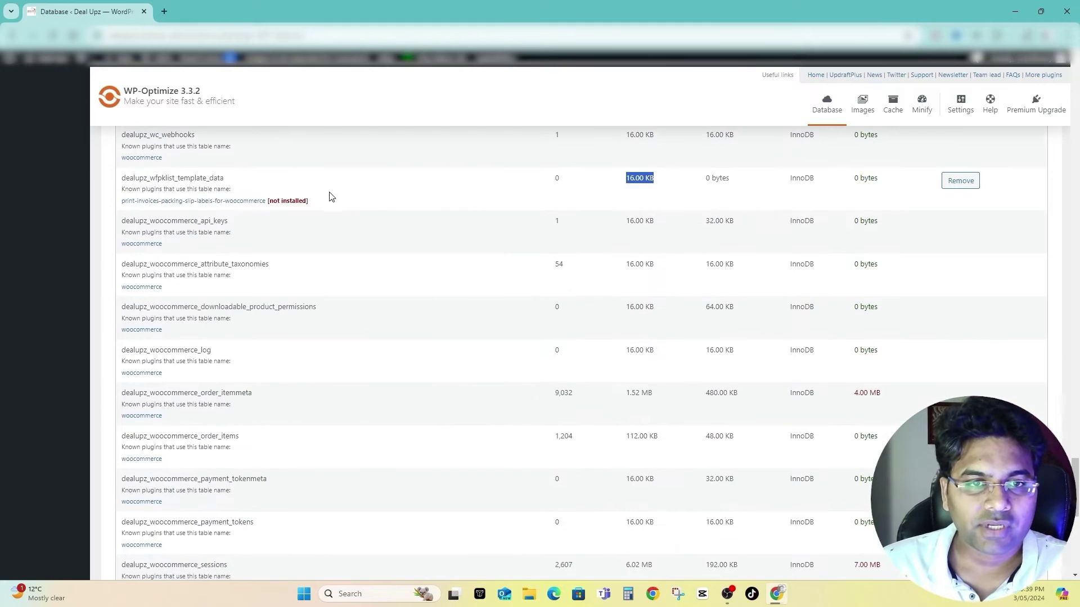
Search the page for '[not installed]' to locate dealupz_ced_etsy_profiles from product-lister-etsy.
{"action": "left_click_drag", "start_coordinate": [315, 207], "coordinate": [268, 212]}
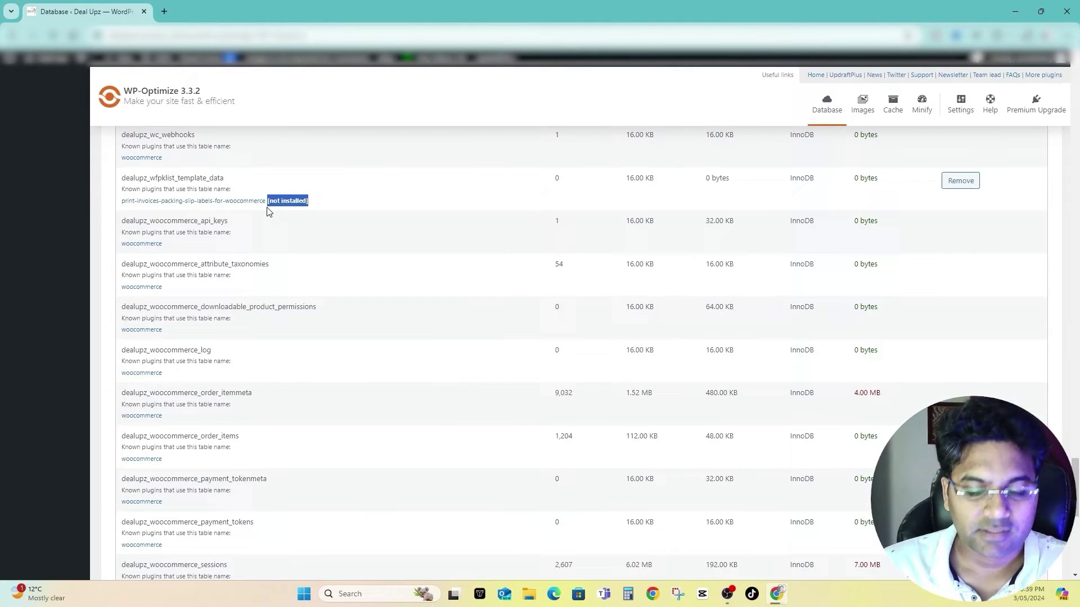
{"action": "key", "text": "ctrl+f"}
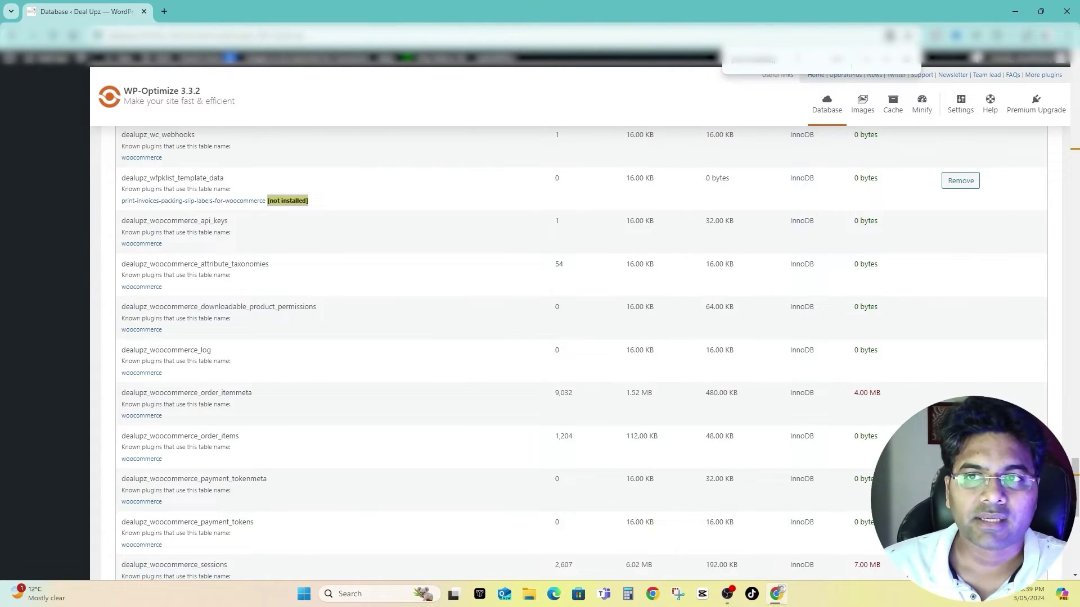
{"action": "key", "text": "Return"}
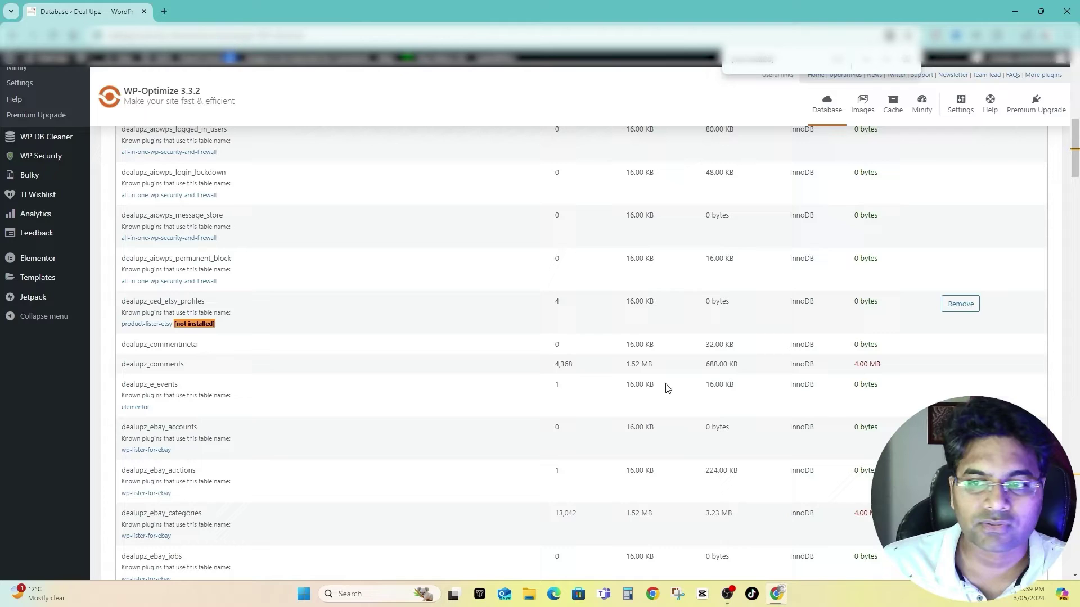
{"action": "left_click_drag", "start_coordinate": [661, 308], "coordinate": [629, 303]}
{"action": "left_click", "coordinate": [645, 311]}
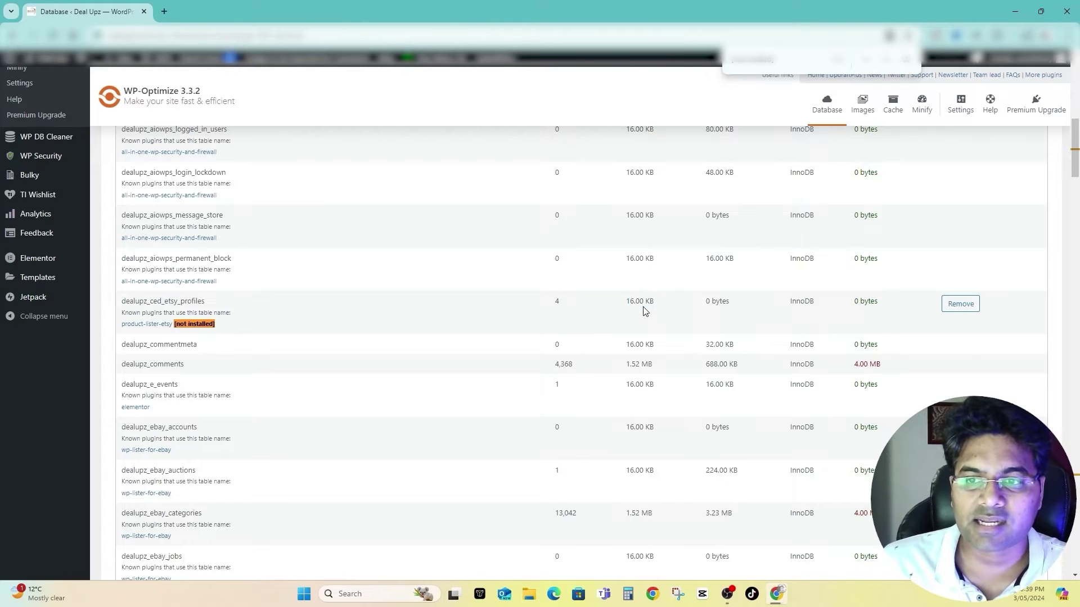
{"action": "scroll", "coordinate": [752, 248], "scroll_direction": "up", "scroll_amount": 10}
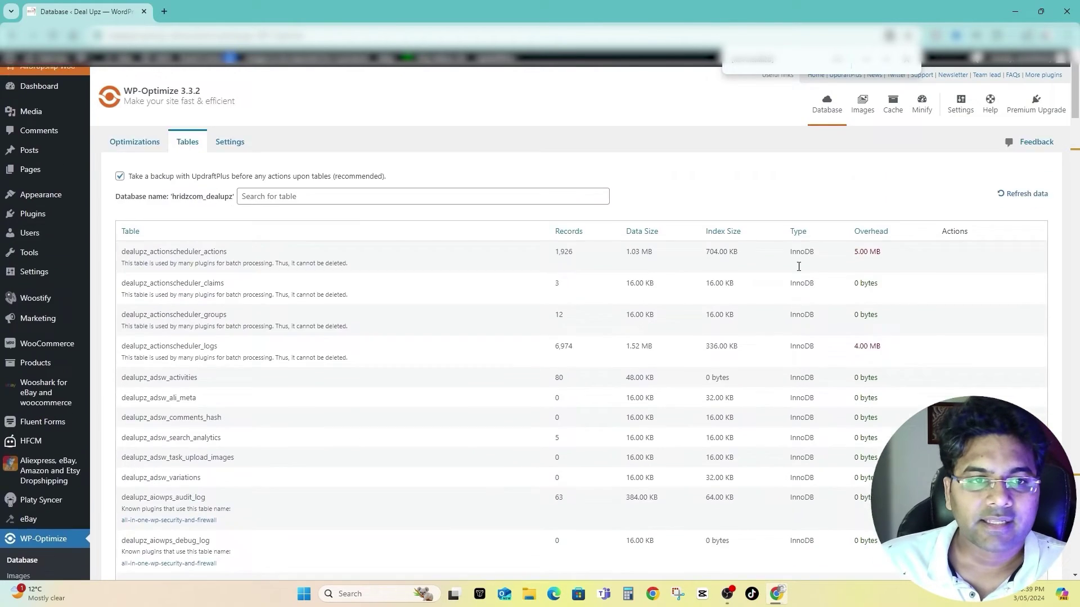
{"action": "scroll", "coordinate": [738, 266], "scroll_direction": "down", "scroll_amount": 8}
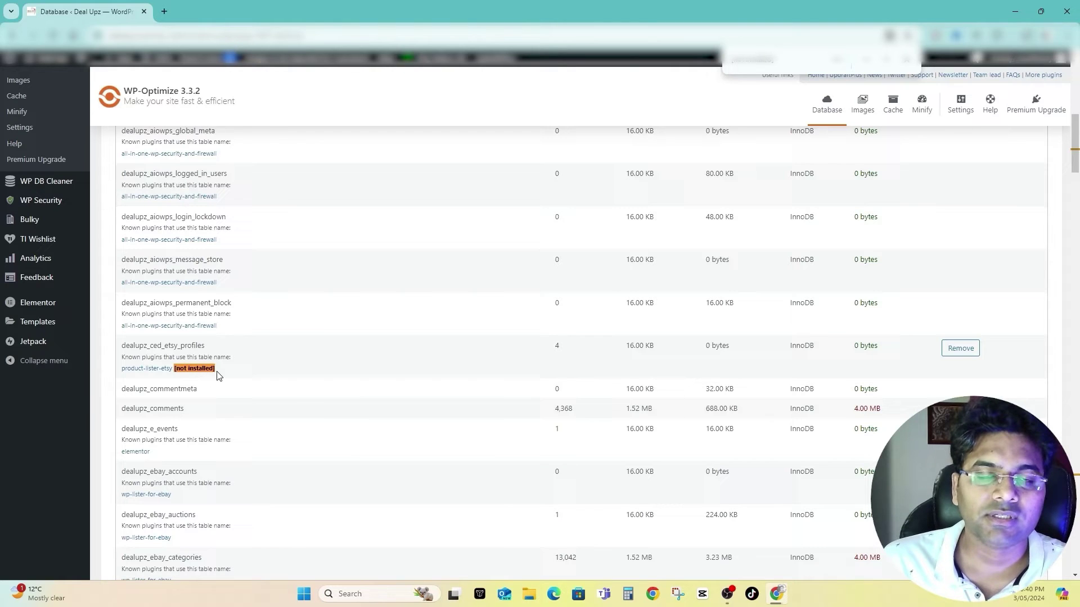
View the Product Lister for Etsy (CedCommerce, v3.1.2) directory page in a new tab, then return.
{"action": "left_click", "coordinate": [140, 368]}
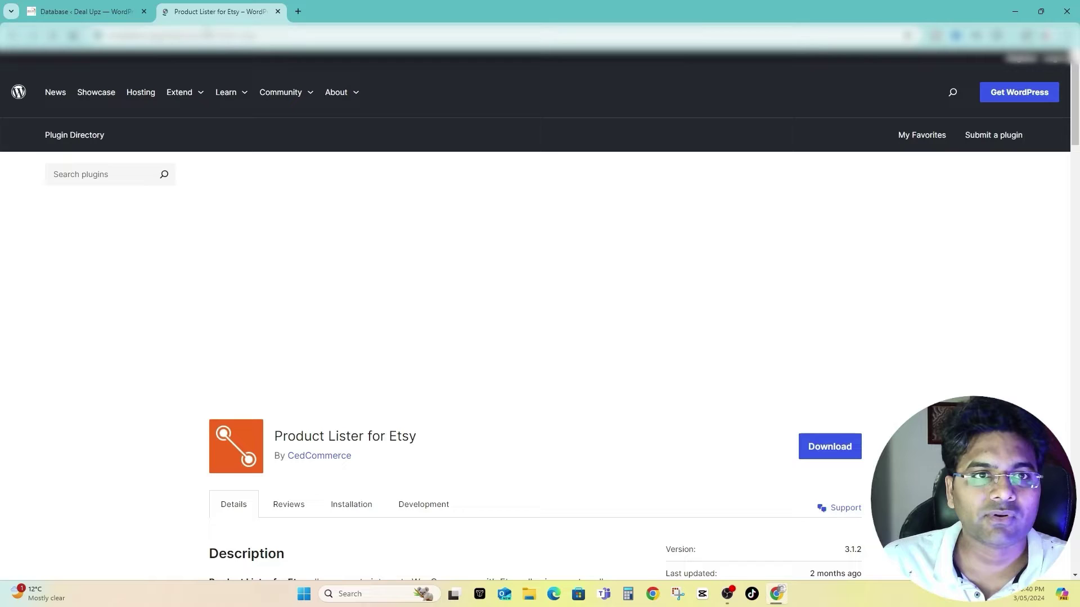
{"action": "scroll", "coordinate": [595, 416], "scroll_direction": "down", "scroll_amount": 2}
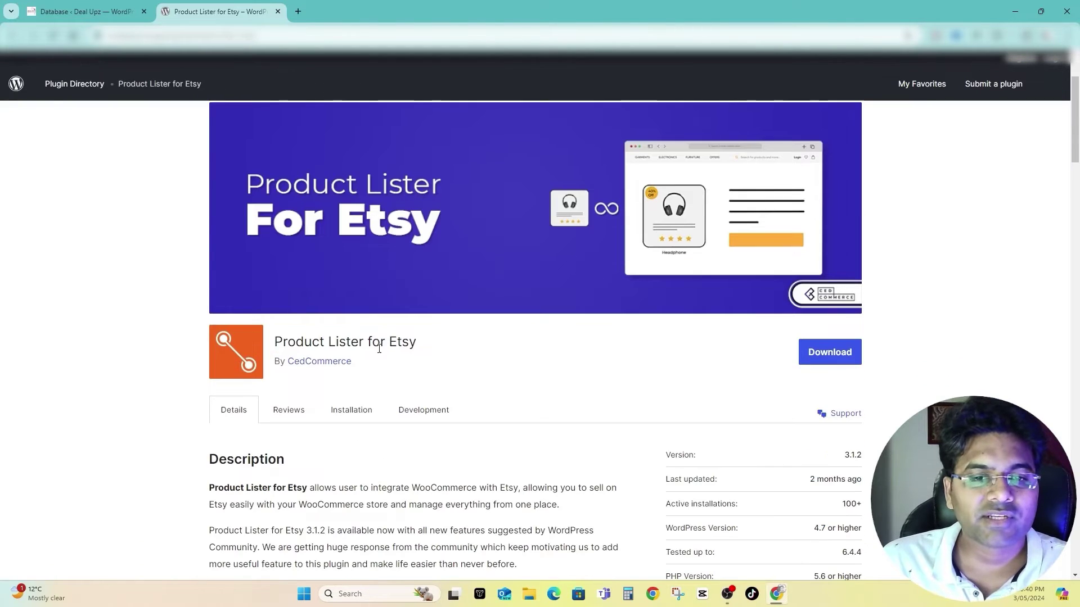
{"action": "left_click_drag", "start_coordinate": [441, 349], "coordinate": [273, 342]}
{"action": "left_click", "coordinate": [394, 377]}
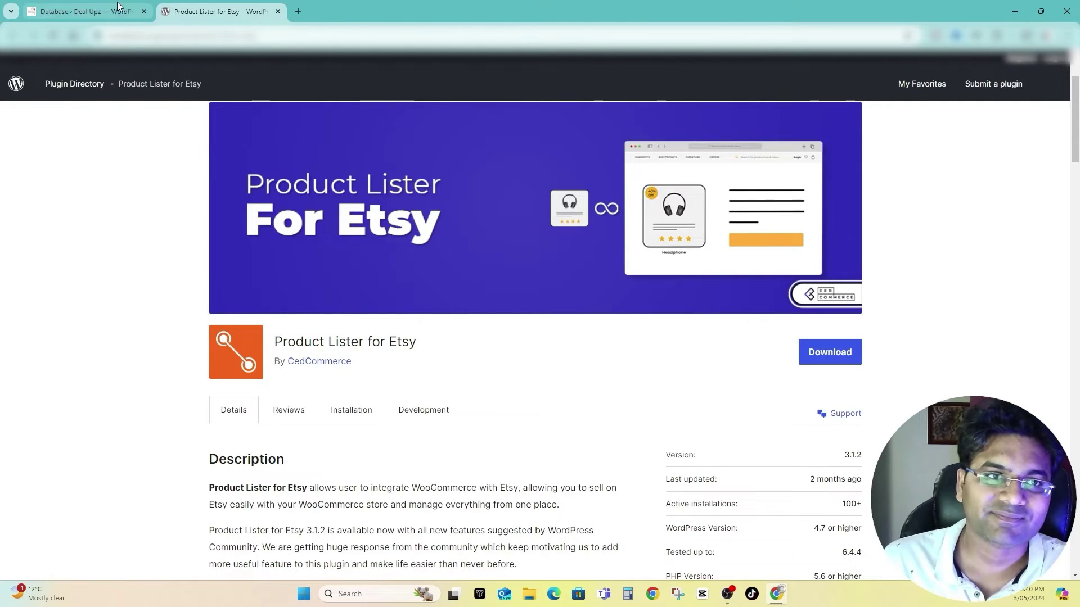
{"action": "left_click", "coordinate": [81, 11]}
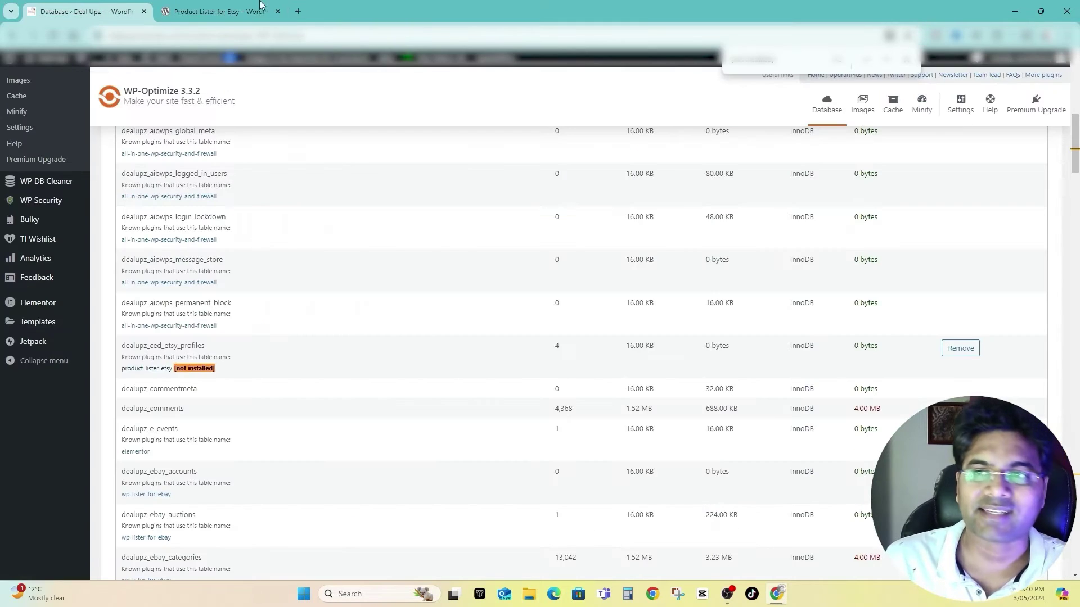
Remove the dealupz_ced_etsy_profiles table, acknowledging the risks and disabling future removal warnings.
{"action": "left_click", "coordinate": [906, 59]}
{"action": "left_click", "coordinate": [961, 348]}
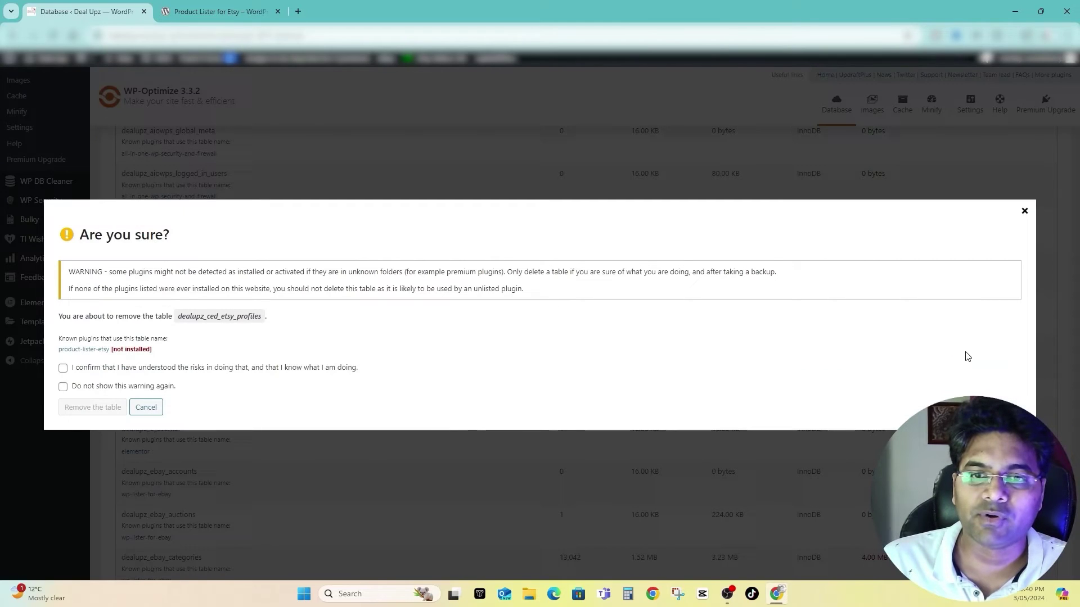
{"action": "left_click", "coordinate": [82, 371]}
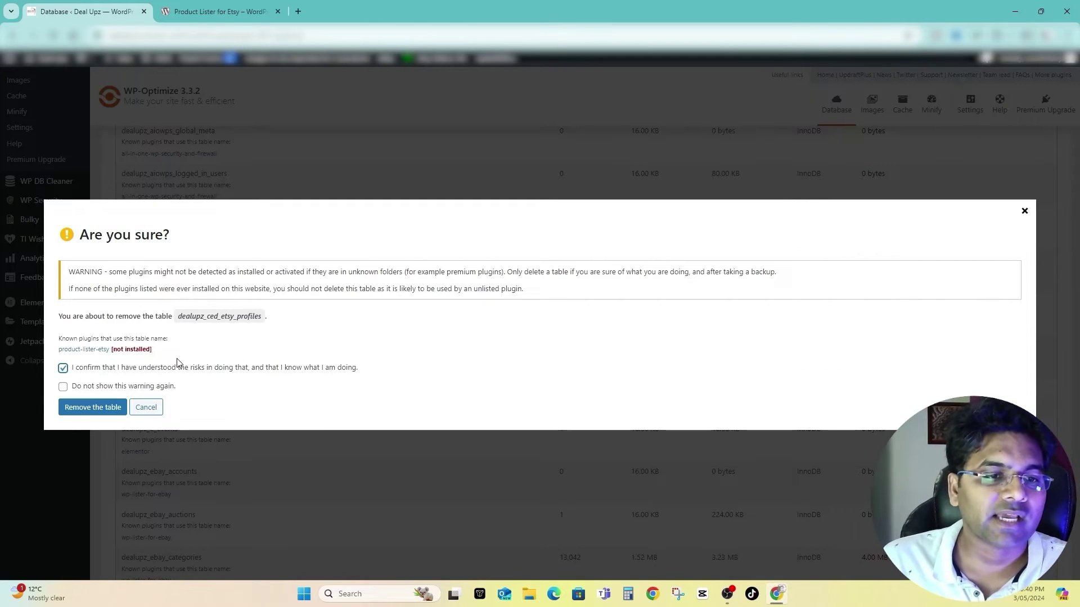
{"action": "left_click", "coordinate": [63, 388]}
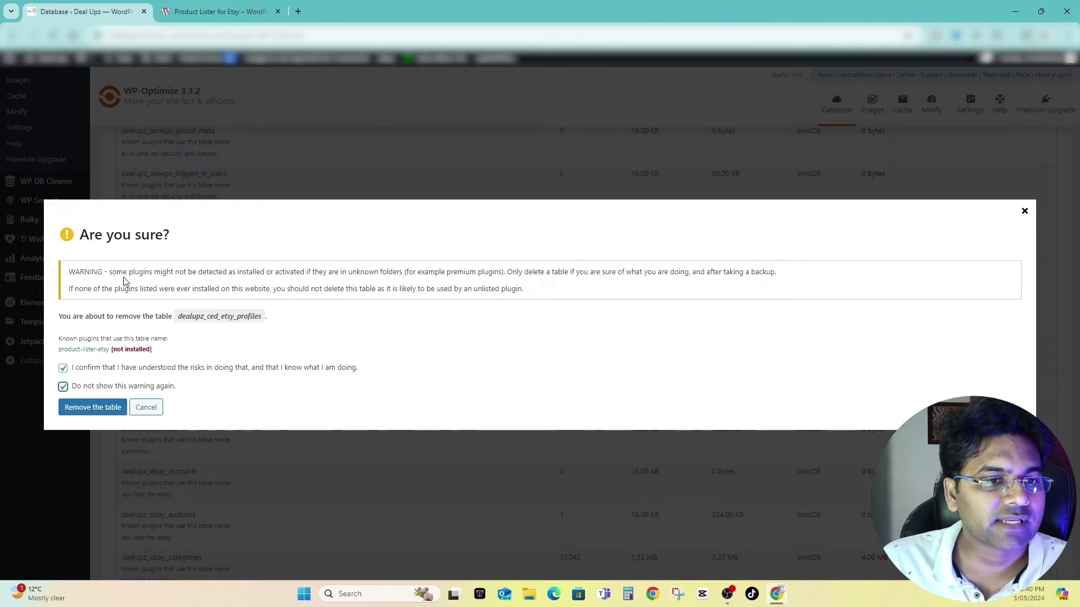
{"action": "left_click_drag", "start_coordinate": [123, 276], "coordinate": [306, 274]}
{"action": "left_click", "coordinate": [92, 408]}
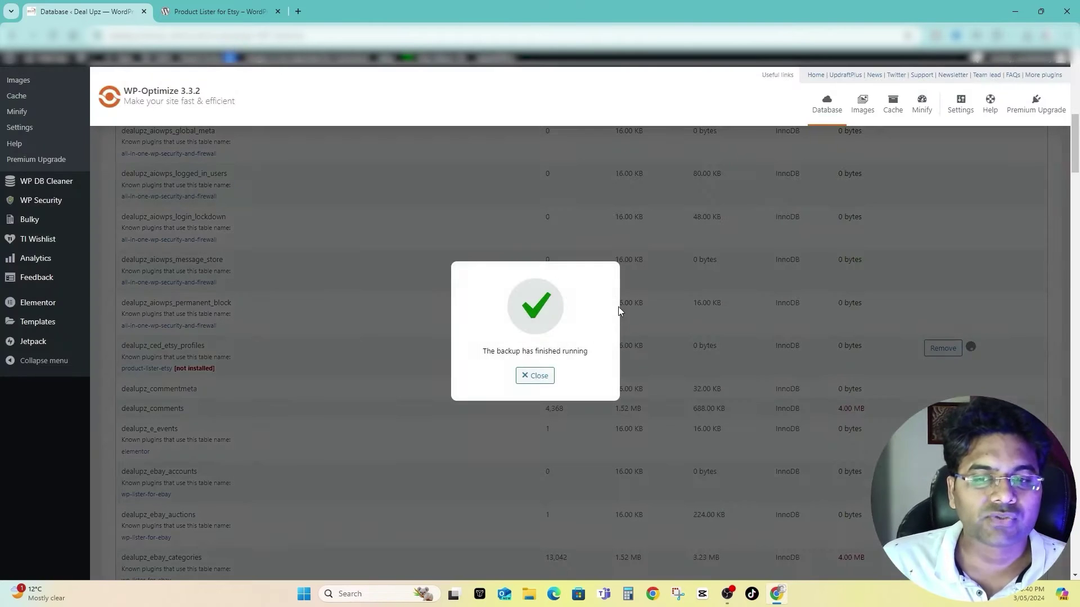
{"action": "left_click", "coordinate": [543, 384]}
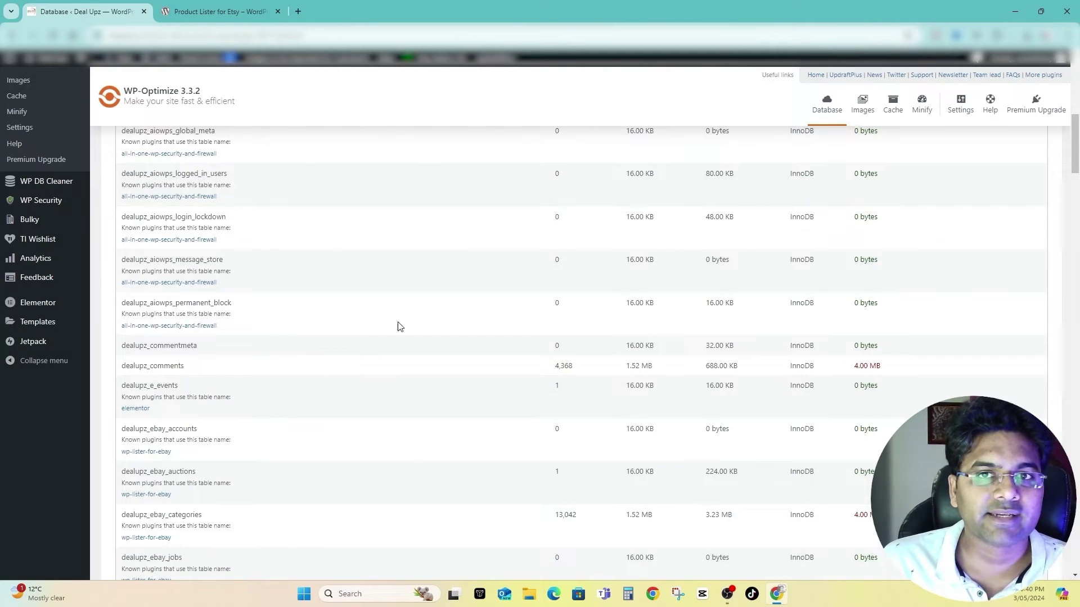
Open UpdraftPlus Backup / Restore in a new tab to confirm the May 03, 2024 12:40 backup.
{"action": "mouse_move", "coordinate": [494, 58]}
{"action": "right_click", "coordinate": [505, 85]}
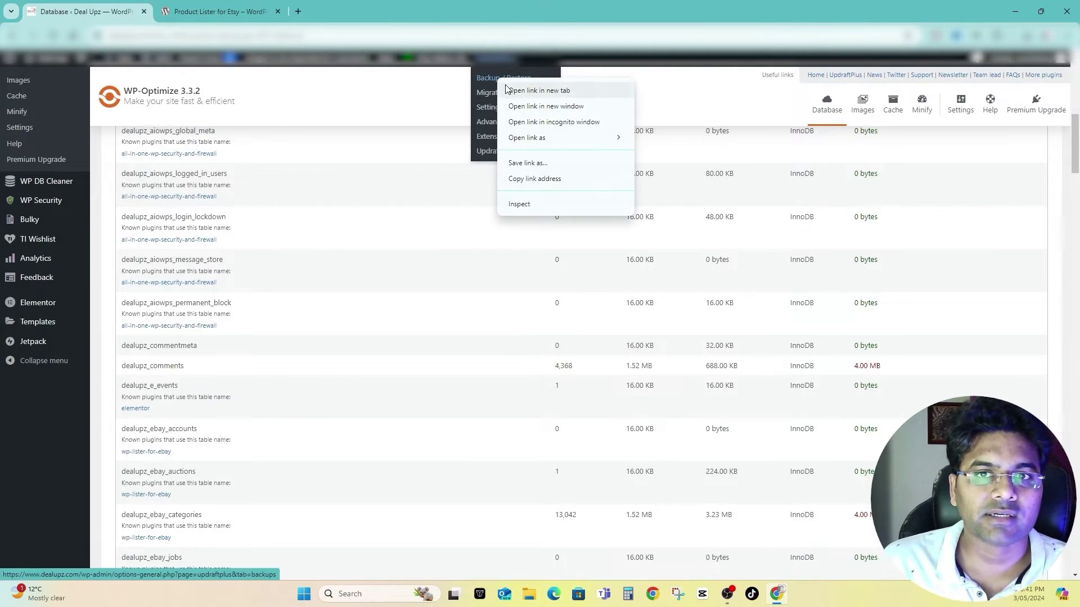
{"action": "left_click", "coordinate": [506, 90]}
{"action": "left_click", "coordinate": [337, 12]}
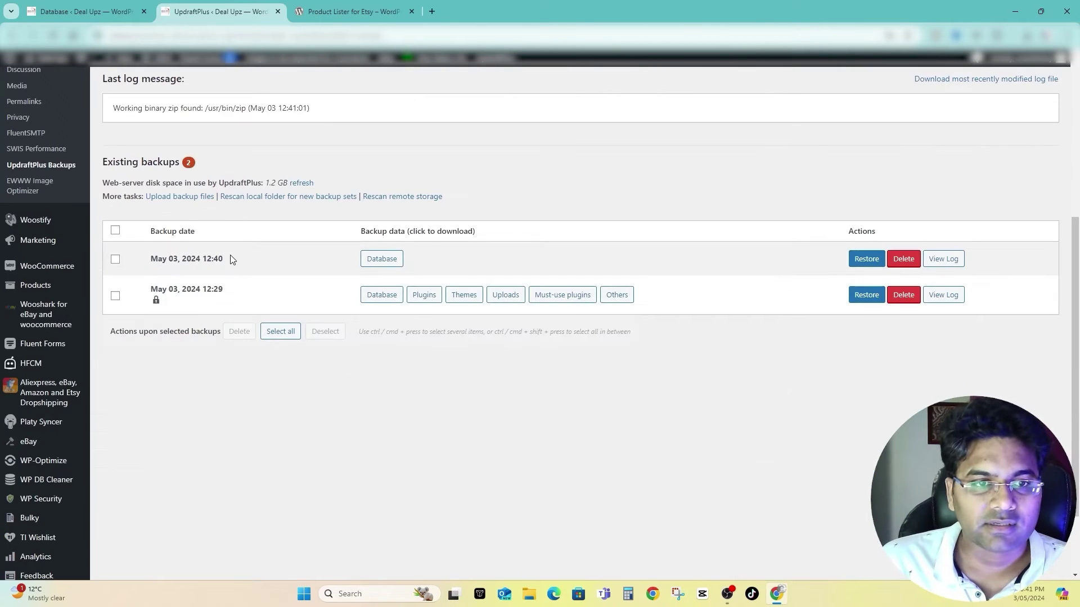
{"action": "left_click_drag", "start_coordinate": [232, 260], "coordinate": [147, 260]}
{"action": "left_click", "coordinate": [255, 259]}
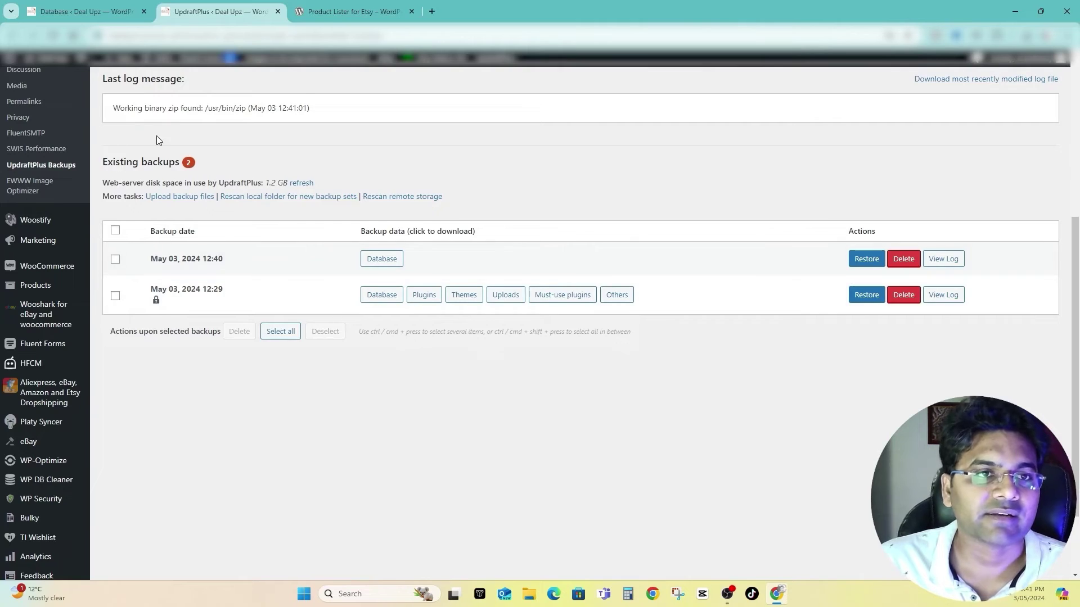
{"action": "key", "text": "ctrl+shift+Tab"}
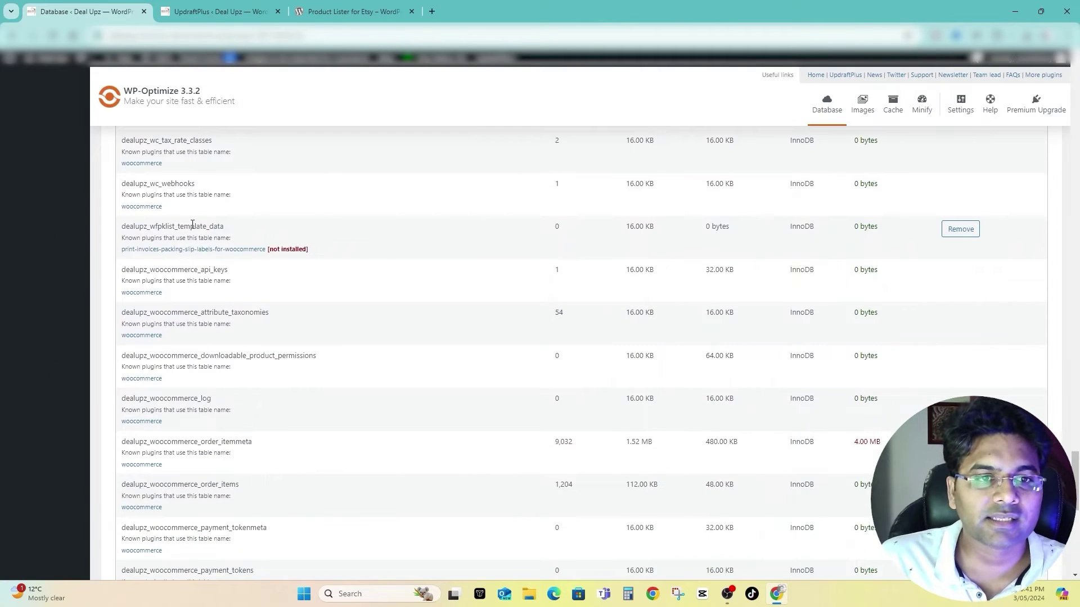
Remove the unused dealupz_wfpklist_template_data table, starting the UpdraftPlus backup first.
{"action": "left_click_drag", "start_coordinate": [192, 224], "coordinate": [130, 226]}
{"action": "left_click", "coordinate": [216, 236]}
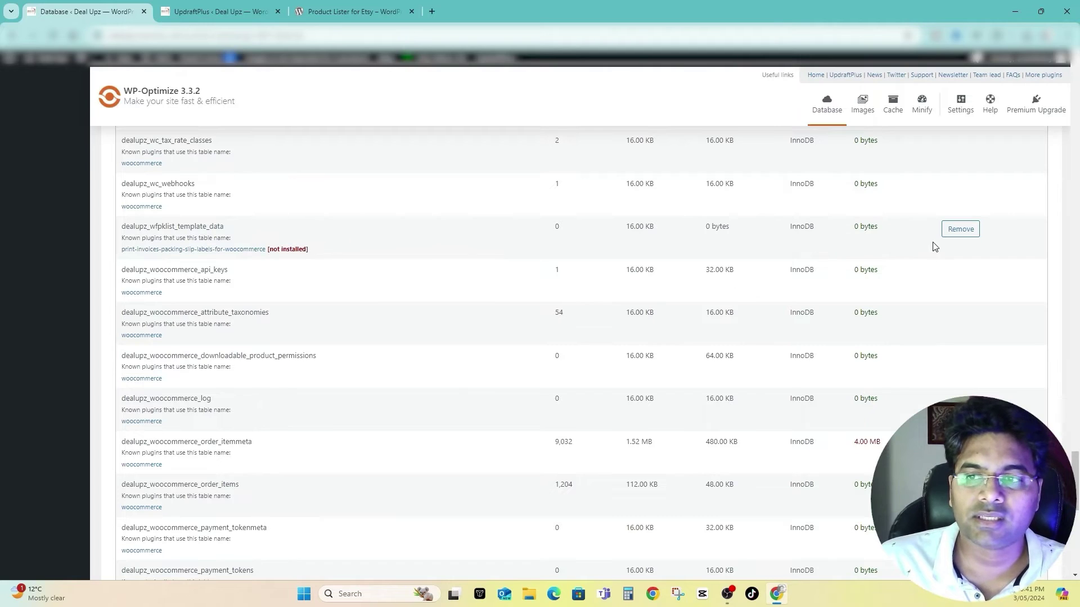
{"action": "left_click", "coordinate": [961, 229]}
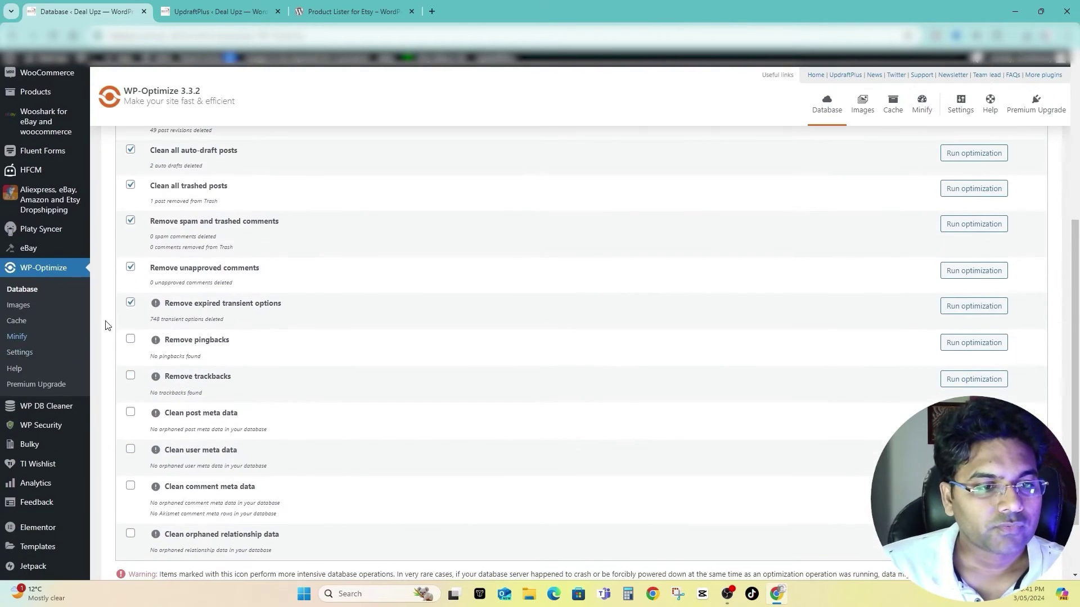
In WP DB Cleaner, select all clean-up elements and apply the Clean bulk action.
{"action": "left_click", "coordinate": [42, 411]}
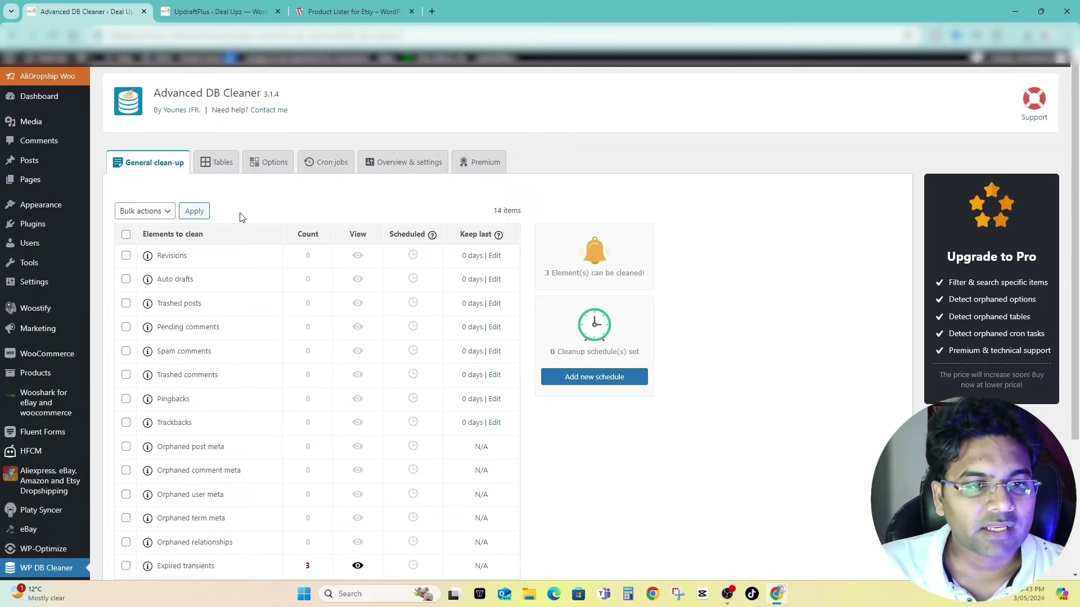
{"action": "scroll", "coordinate": [241, 217], "scroll_direction": "down", "scroll_amount": 3}
{"action": "scroll", "coordinate": [287, 232], "scroll_direction": "up", "scroll_amount": 2}
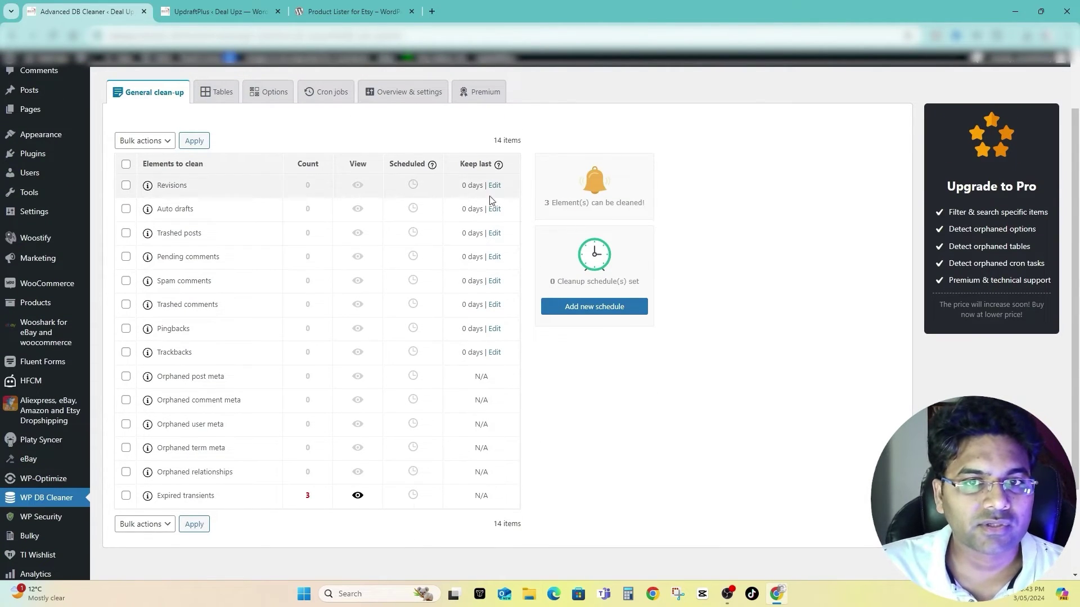
{"action": "left_click", "coordinate": [127, 164]}
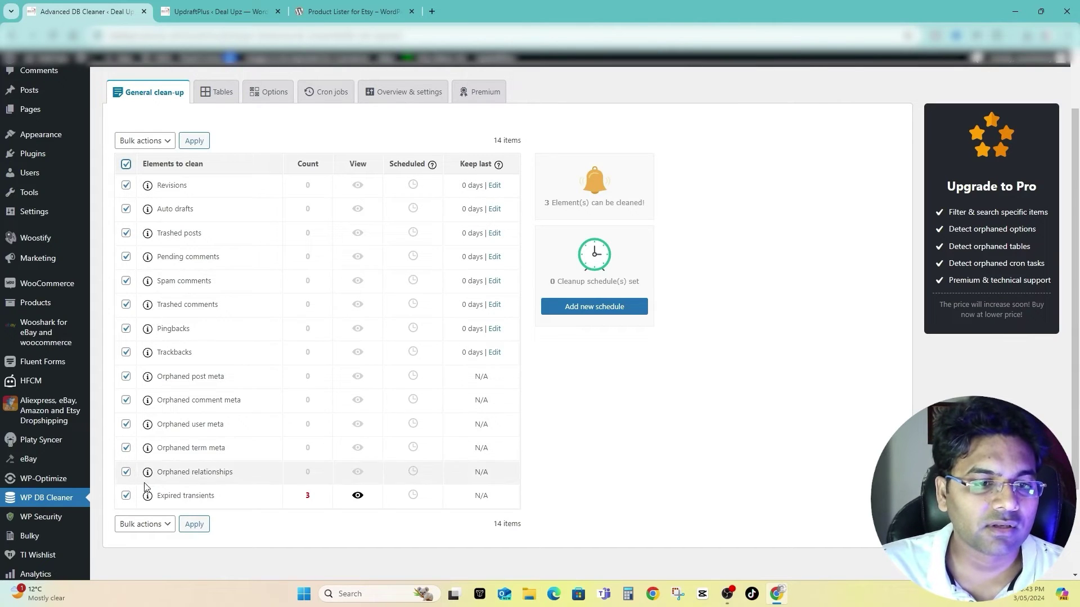
{"action": "left_click", "coordinate": [144, 141]}
{"action": "left_click", "coordinate": [141, 164]}
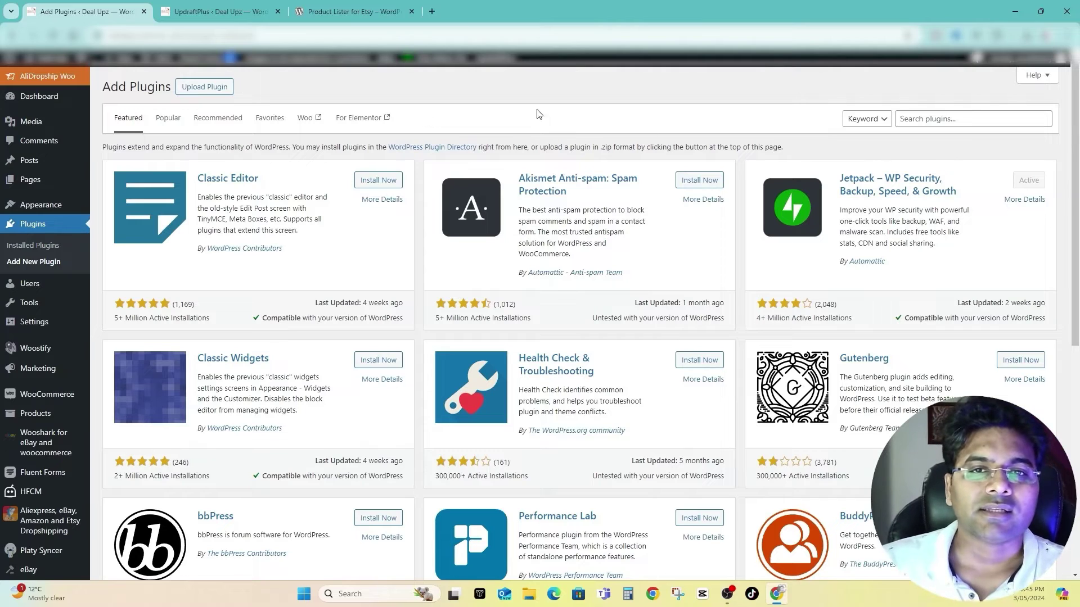
Search plugins for 'clean', then install and activate Database Cleaner: Clean, Optimize & Repair.
{"action": "left_click", "coordinate": [972, 119]}
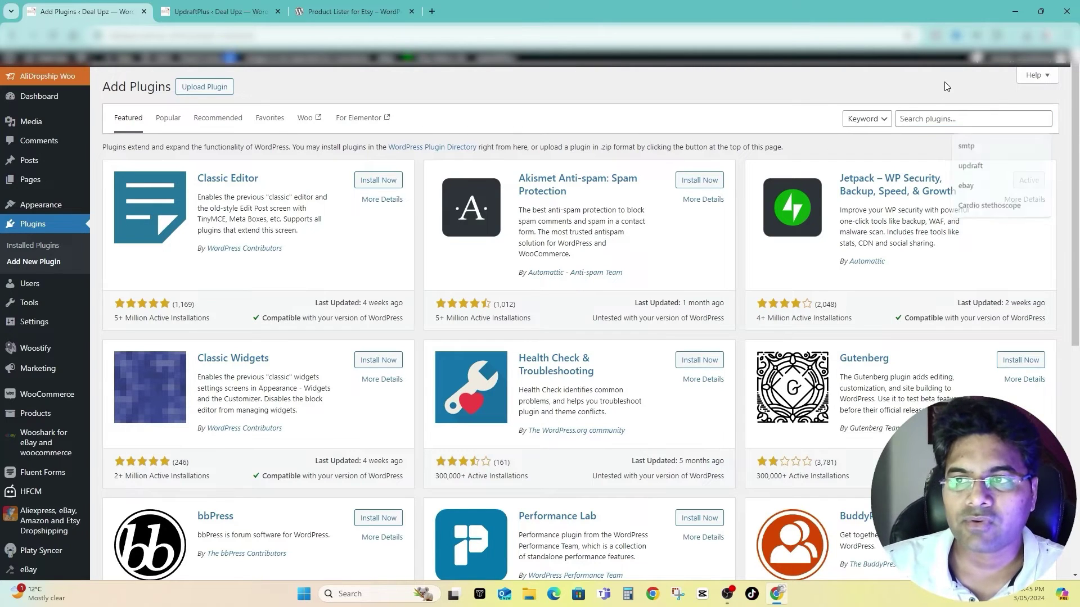
{"action": "left_click", "coordinate": [937, 120]}
{"action": "type", "text": "clean"}
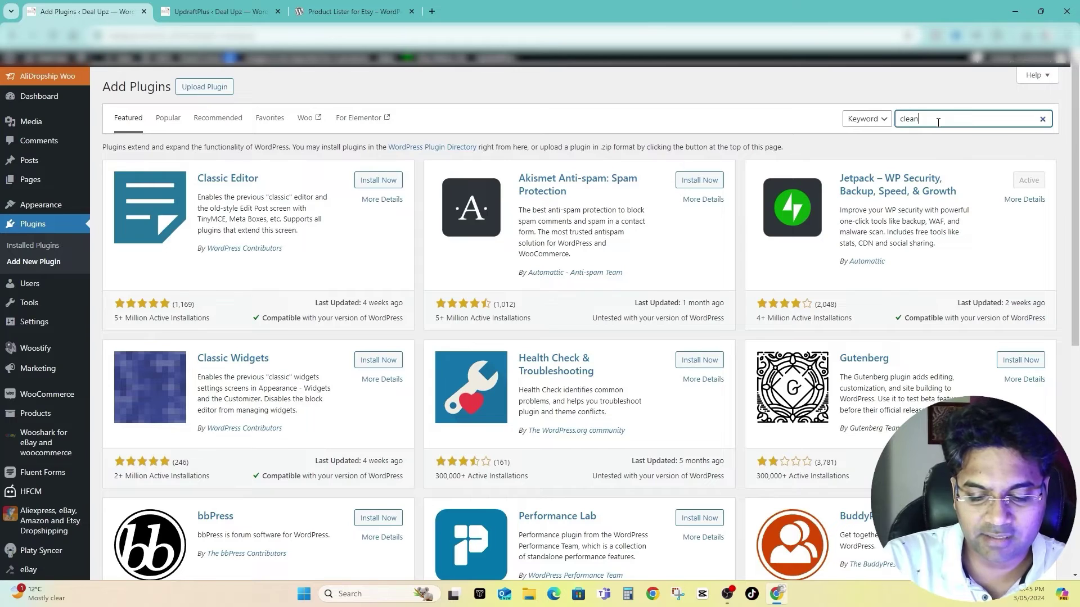
{"action": "scroll", "coordinate": [265, 384], "scroll_direction": "down", "scroll_amount": 1}
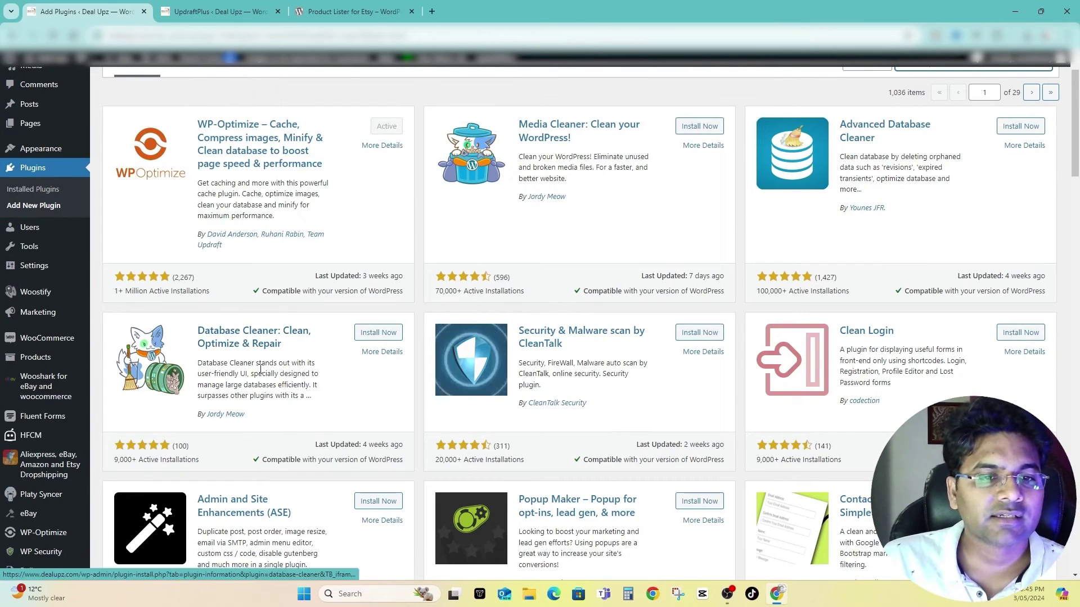
{"action": "left_click_drag", "start_coordinate": [245, 414], "coordinate": [207, 414]}
{"action": "left_click", "coordinate": [374, 332]}
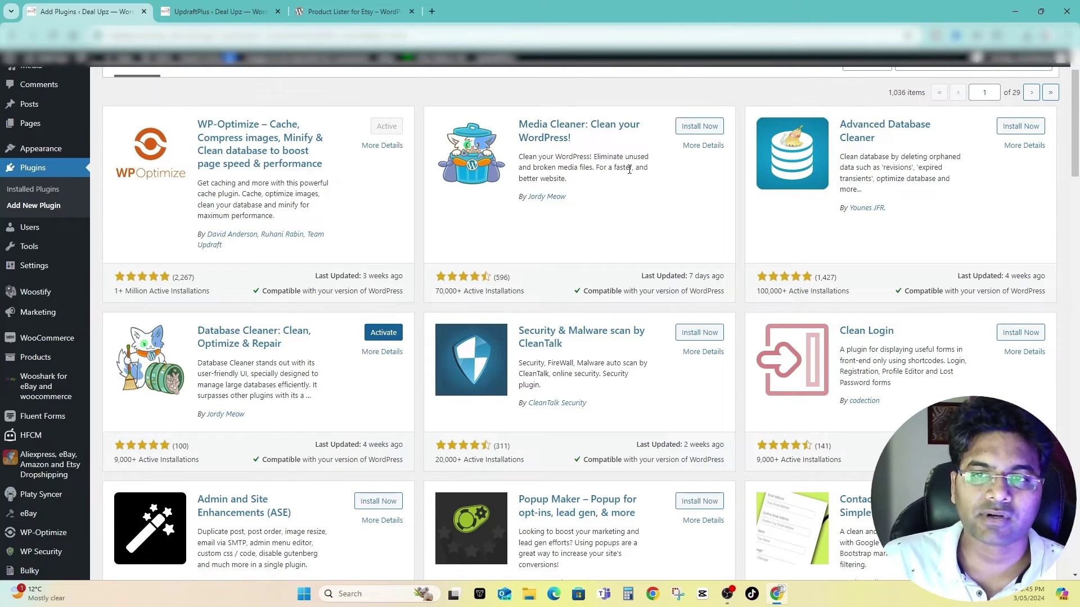
{"action": "left_click", "coordinate": [384, 333]}
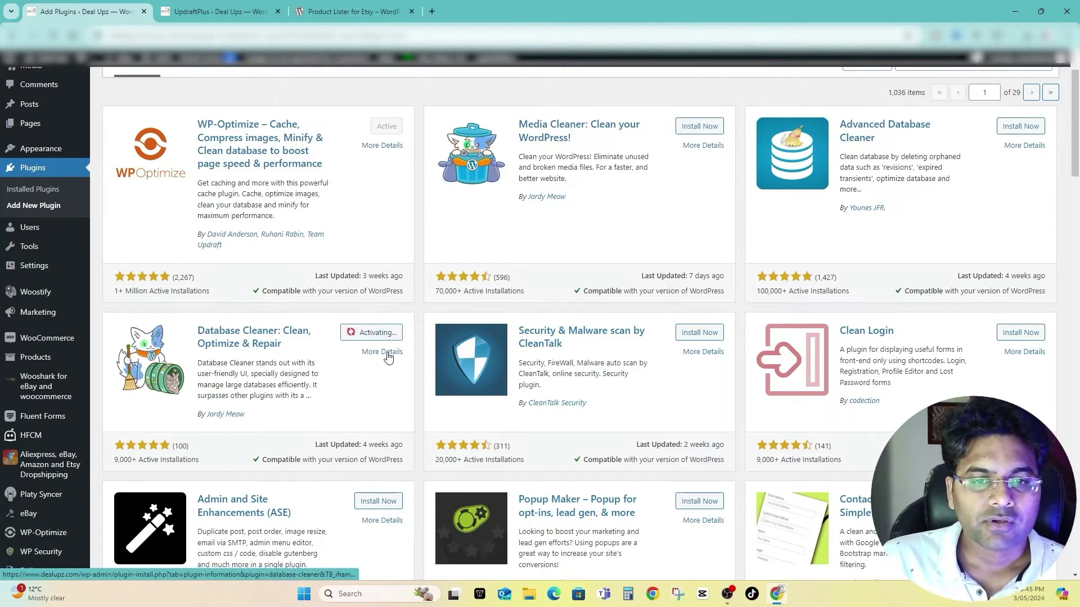
Go from the Meow Apps dashboard to the Database Cleaner page with its WordPress Core counts.
{"action": "mouse_move", "coordinate": [34, 518]}
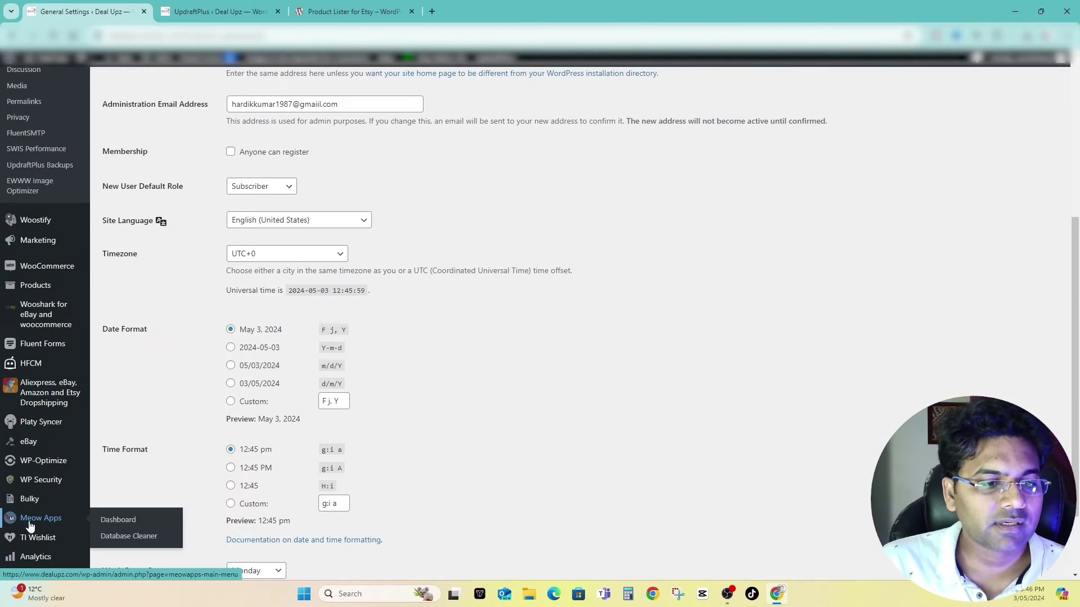
{"action": "left_click", "coordinate": [118, 519]}
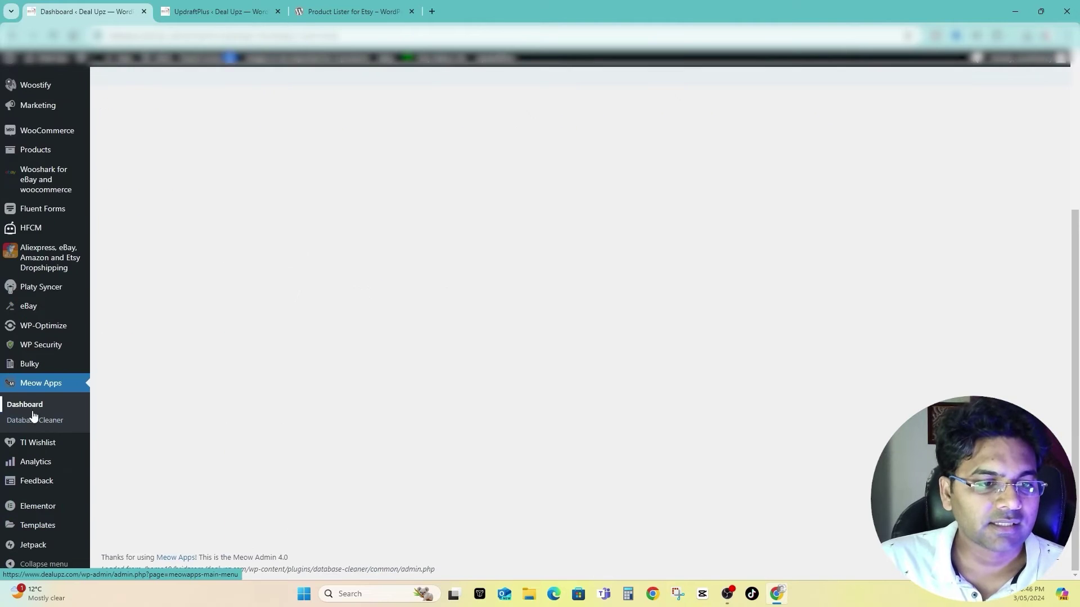
{"action": "left_click", "coordinate": [32, 420]}
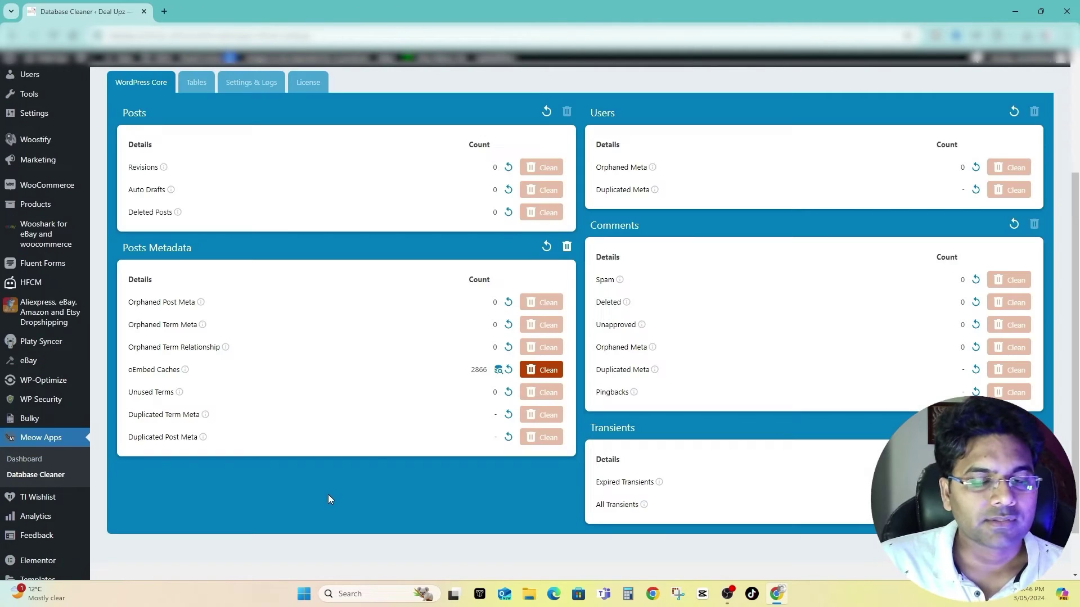
{"action": "scroll", "coordinate": [421, 458], "scroll_direction": "up", "scroll_amount": 3}
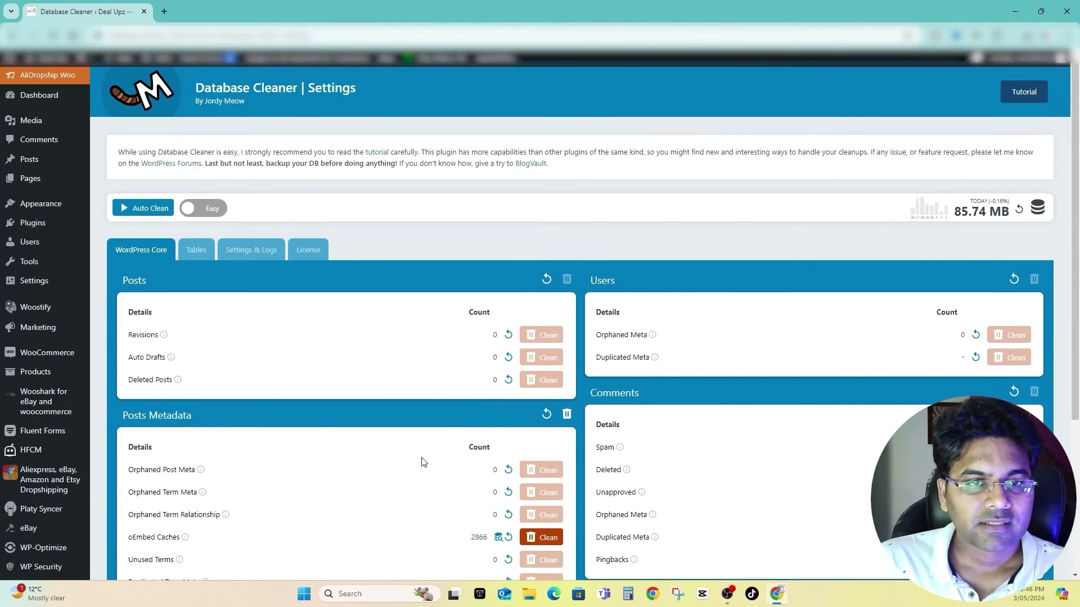
{"action": "scroll", "coordinate": [900, 256], "scroll_direction": "down", "scroll_amount": 4}
{"action": "scroll", "coordinate": [829, 268], "scroll_direction": "up", "scroll_amount": 3}
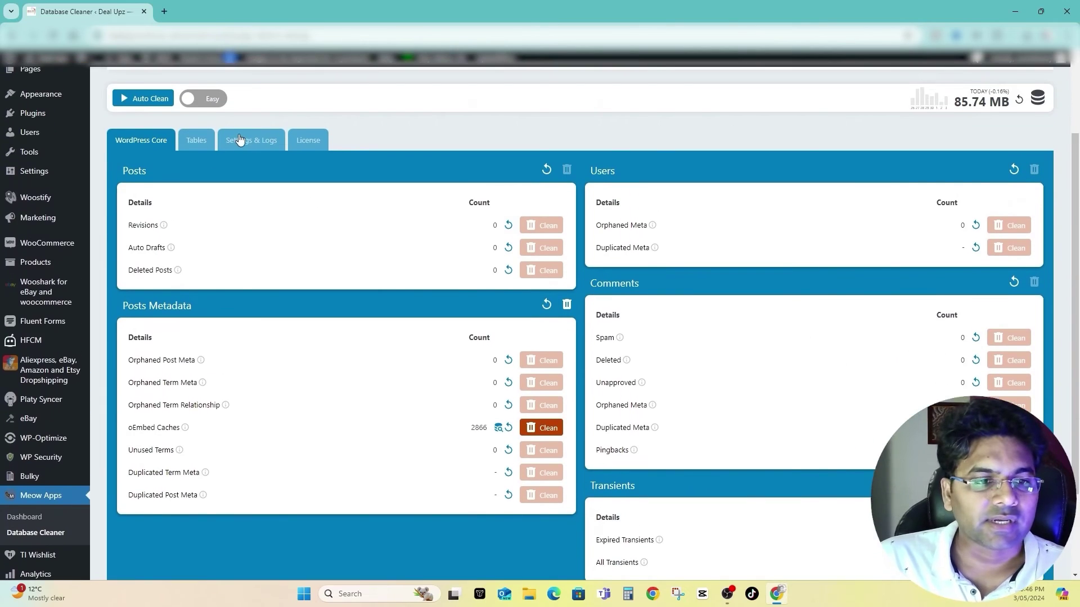
Run Auto Clean through all 30 steps and confirm oEmbed Caches dropped from 2866 to 0.
{"action": "left_click", "coordinate": [145, 99]}
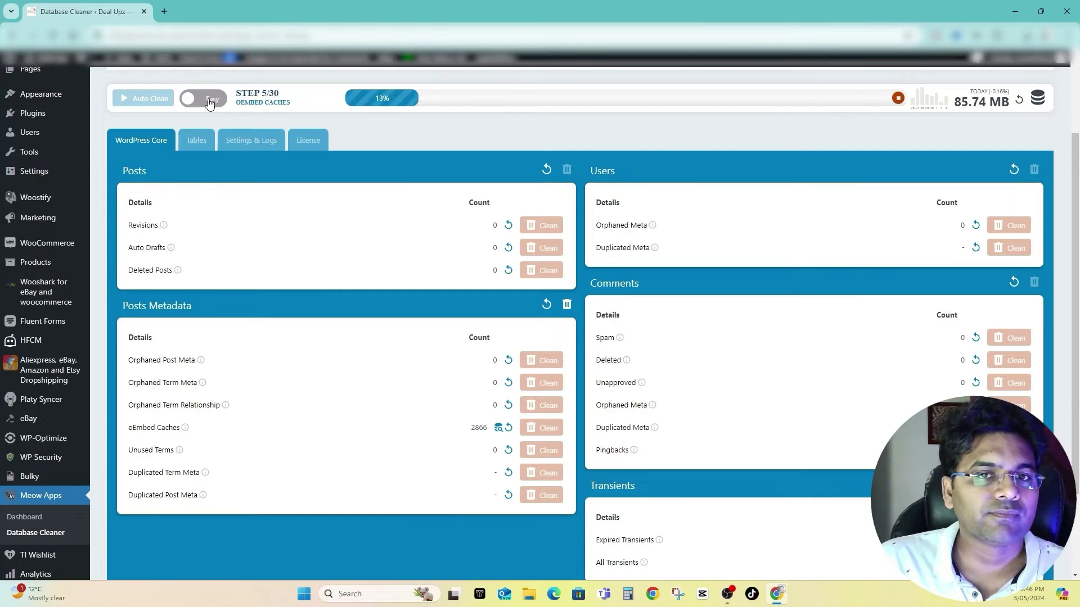
{"action": "scroll", "coordinate": [502, 162], "scroll_direction": "up", "scroll_amount": 1}
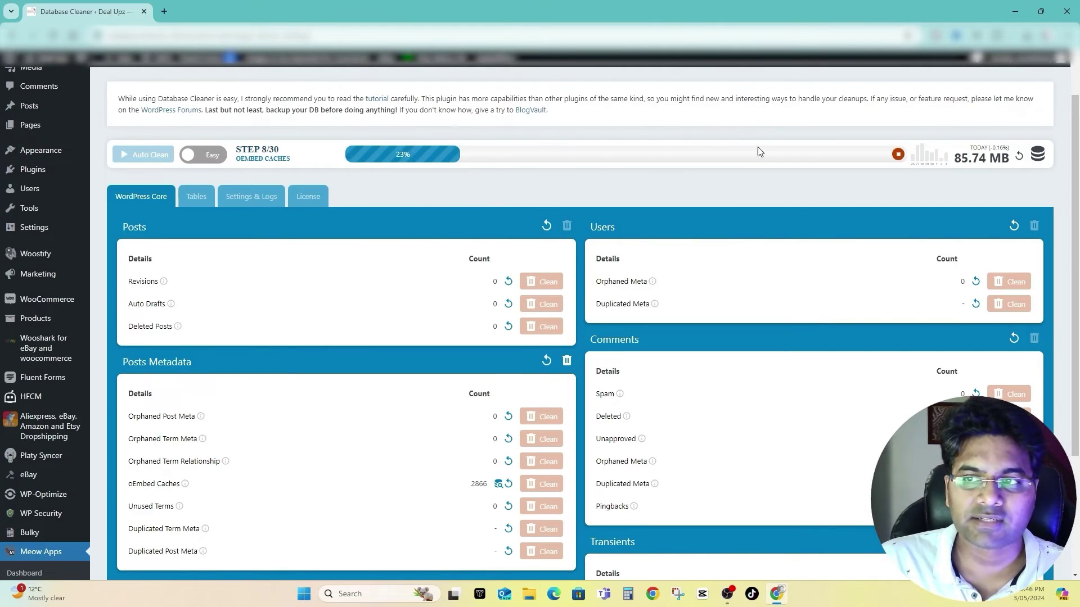
{"action": "scroll", "coordinate": [763, 153], "scroll_direction": "down", "scroll_amount": 1}
{"action": "scroll", "coordinate": [987, 211], "scroll_direction": "down", "scroll_amount": 2}
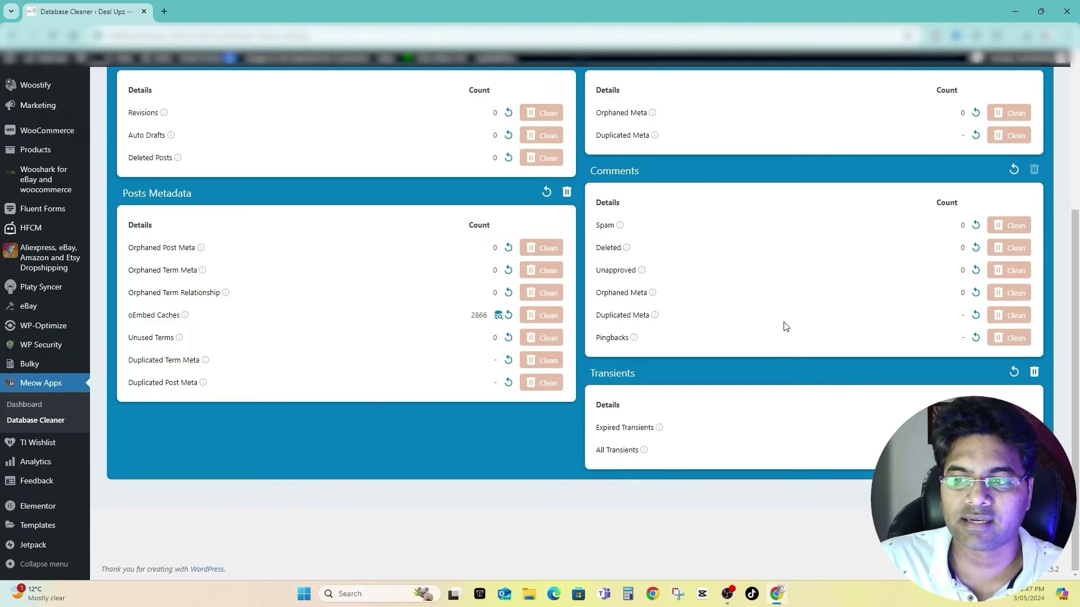
{"action": "left_click_drag", "start_coordinate": [615, 428], "coordinate": [640, 427]}
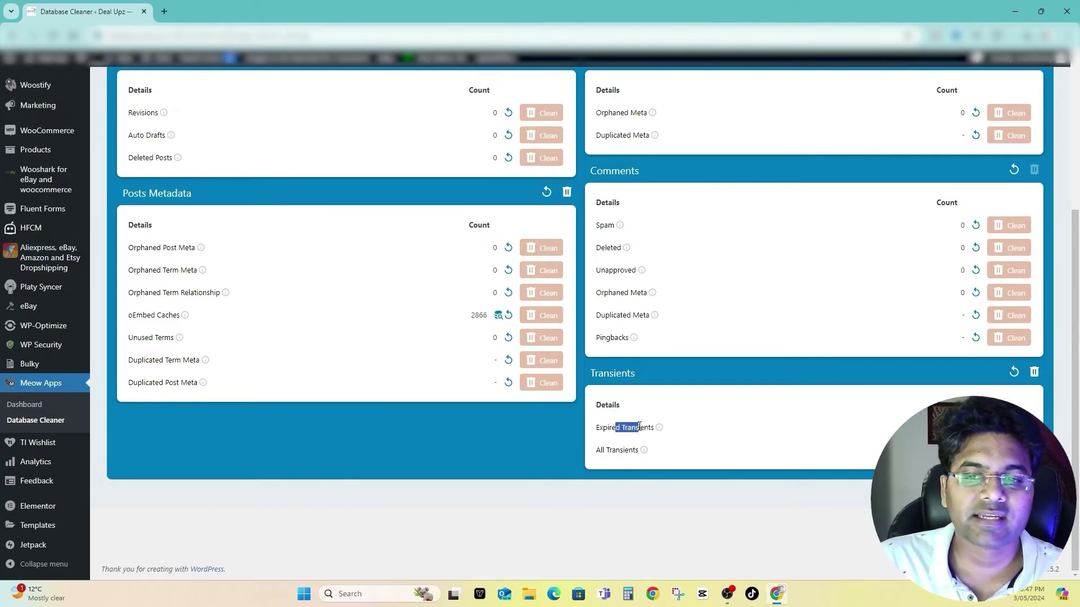
{"action": "scroll", "coordinate": [639, 431], "scroll_direction": "up", "scroll_amount": 4}
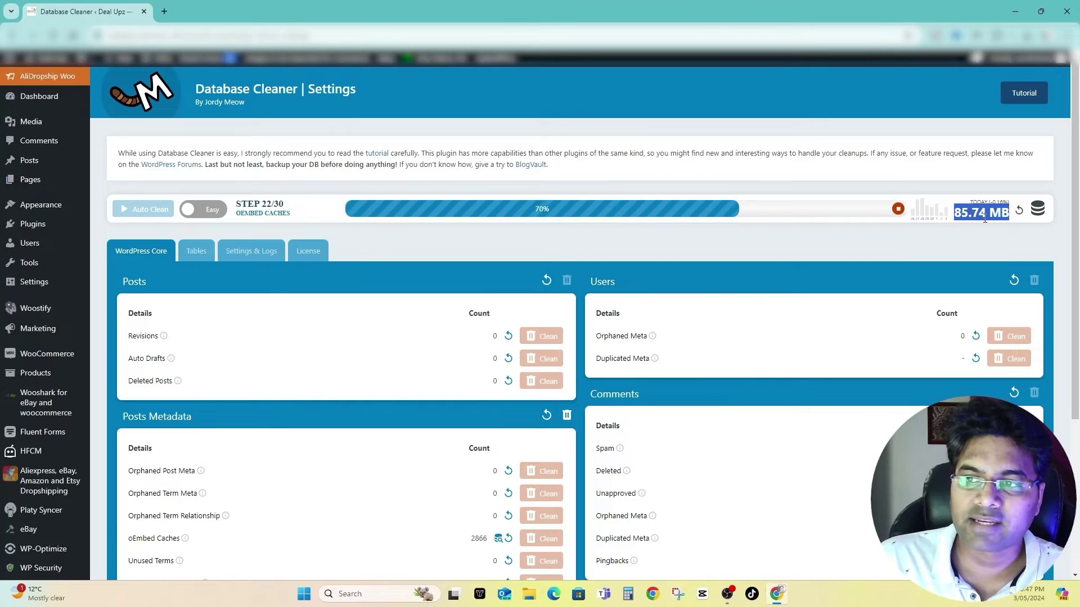
{"action": "scroll", "coordinate": [682, 345], "scroll_direction": "down", "scroll_amount": 4}
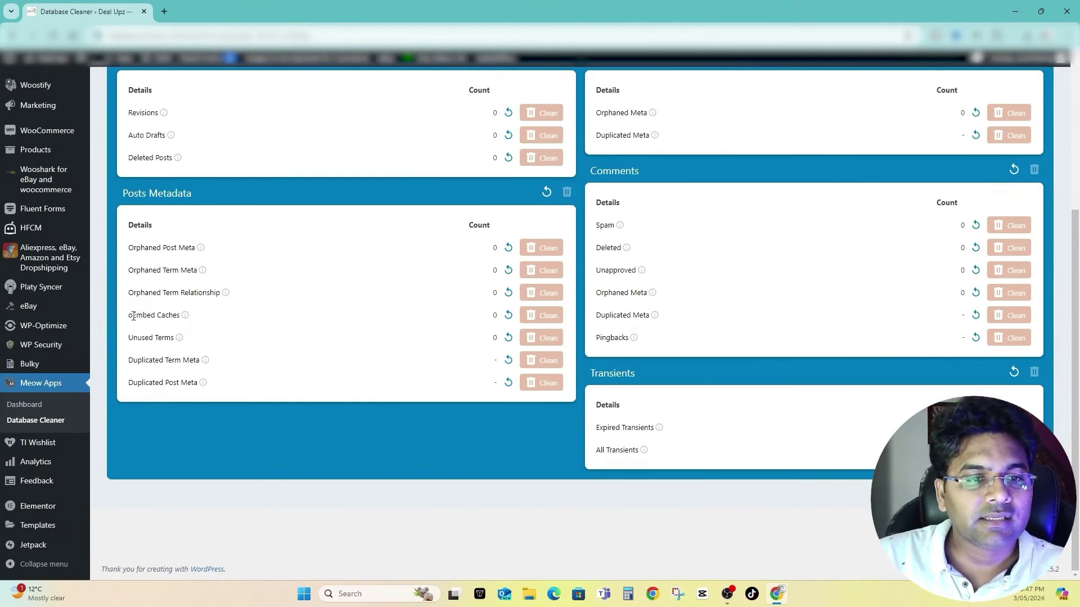
{"action": "left_click_drag", "start_coordinate": [134, 316], "coordinate": [188, 320]}
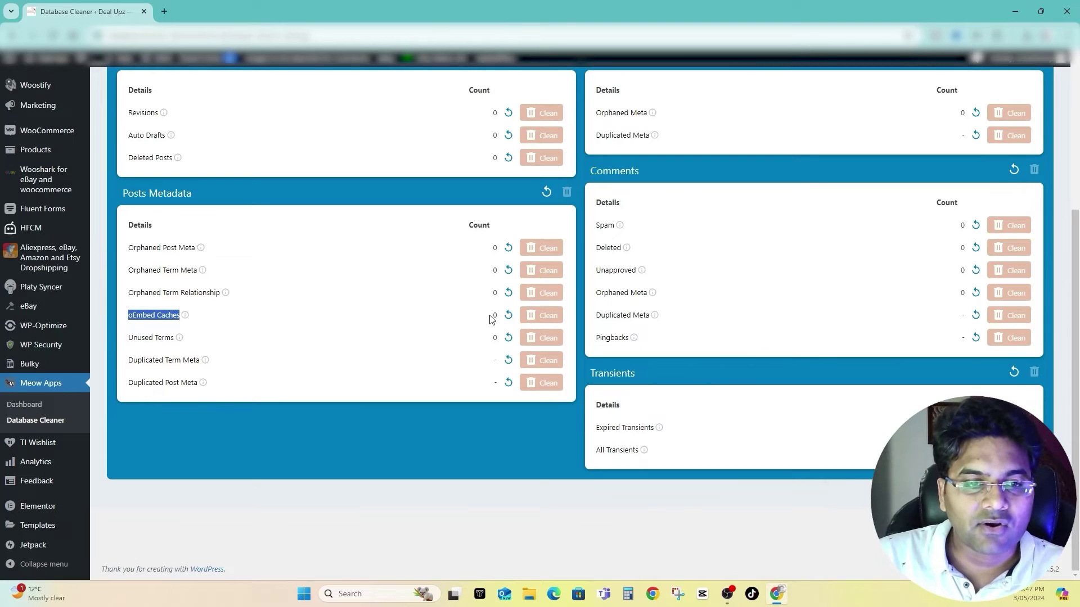
{"action": "left_click_drag", "start_coordinate": [612, 429], "coordinate": [645, 427]}
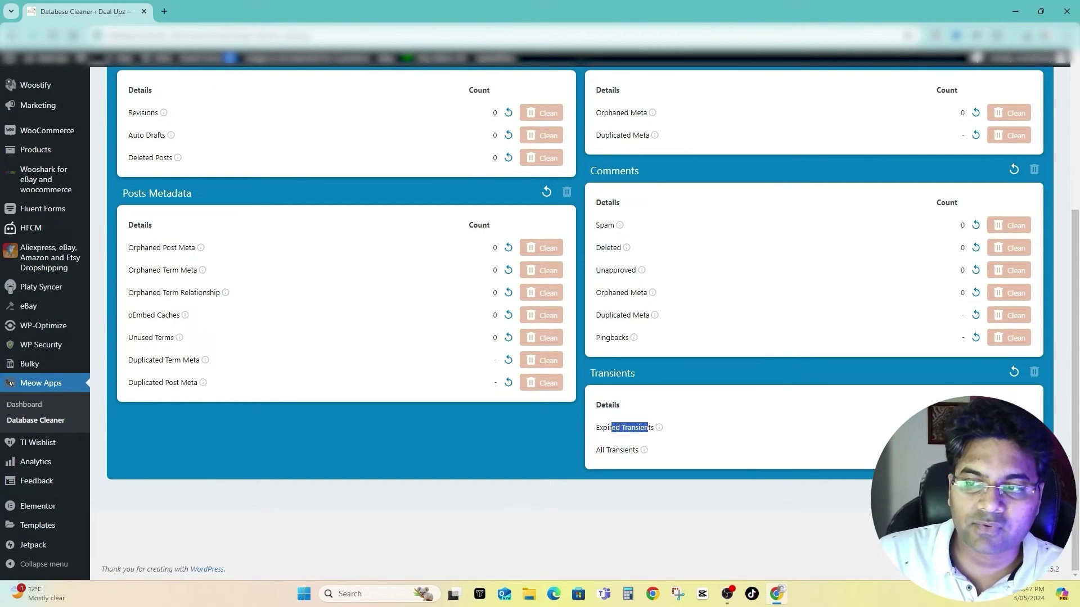
{"action": "scroll", "coordinate": [169, 256], "scroll_direction": "up", "scroll_amount": 4}
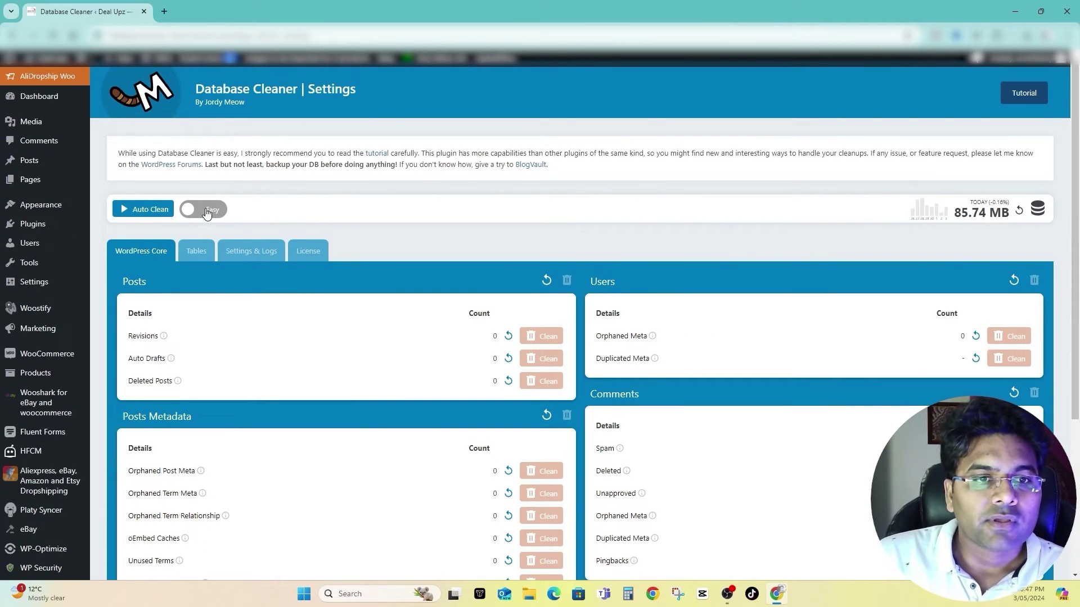
{"action": "left_click", "coordinate": [216, 210]}
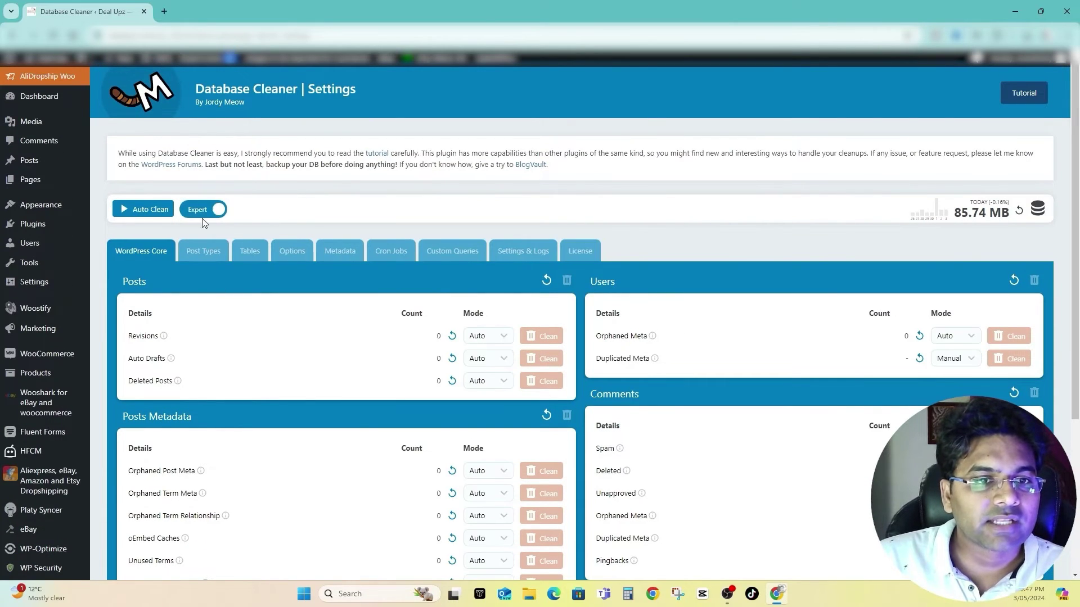
{"action": "left_click", "coordinate": [208, 210]}
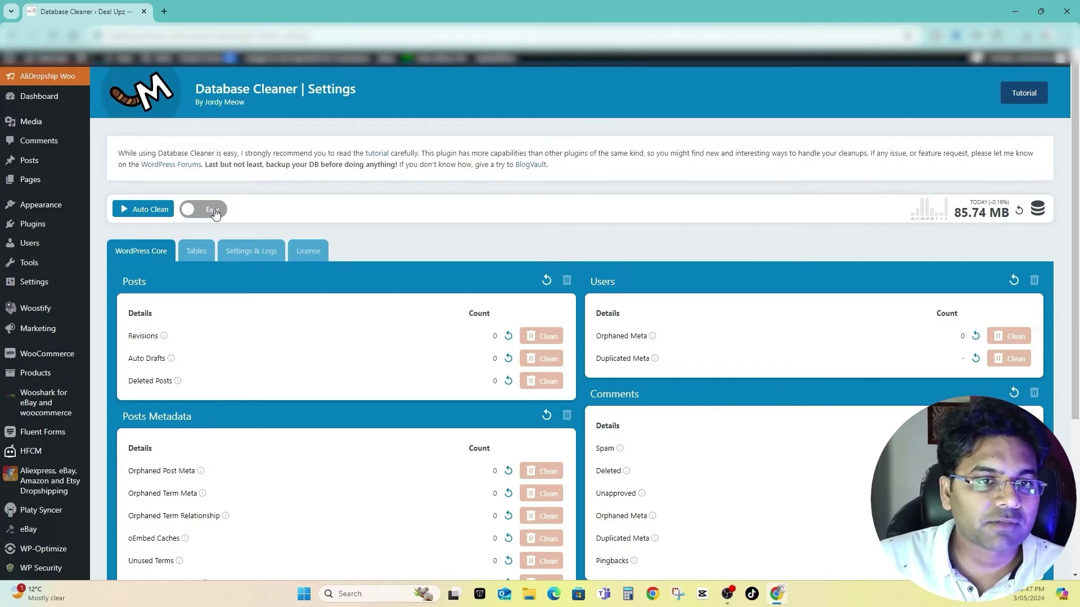
{"action": "left_click", "coordinate": [216, 209]}
{"action": "scroll", "coordinate": [794, 237], "scroll_direction": "down", "scroll_amount": 4}
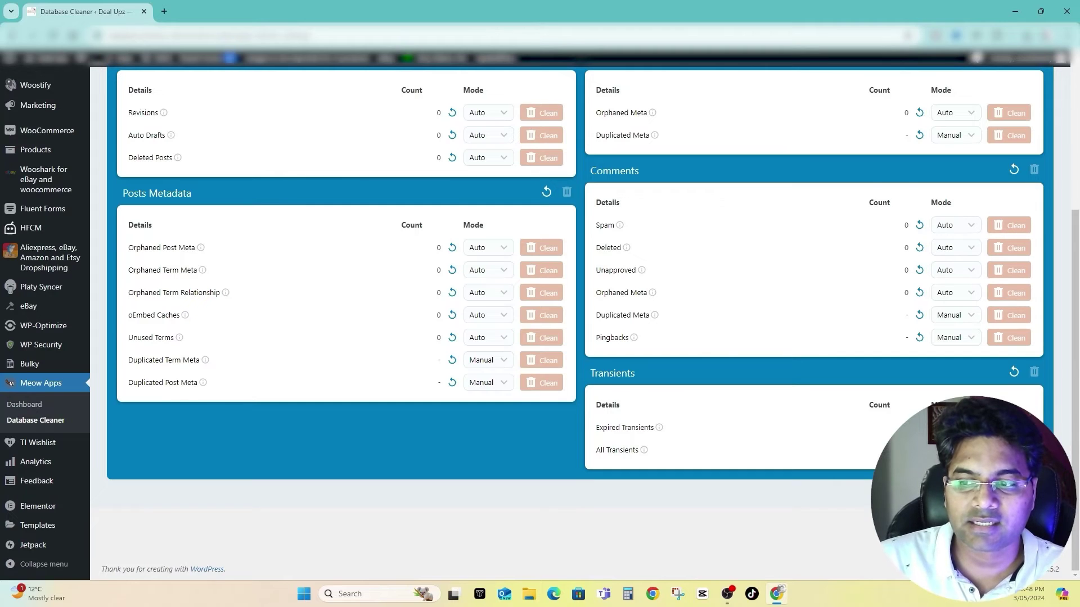
{"action": "left_click", "coordinate": [951, 315]}
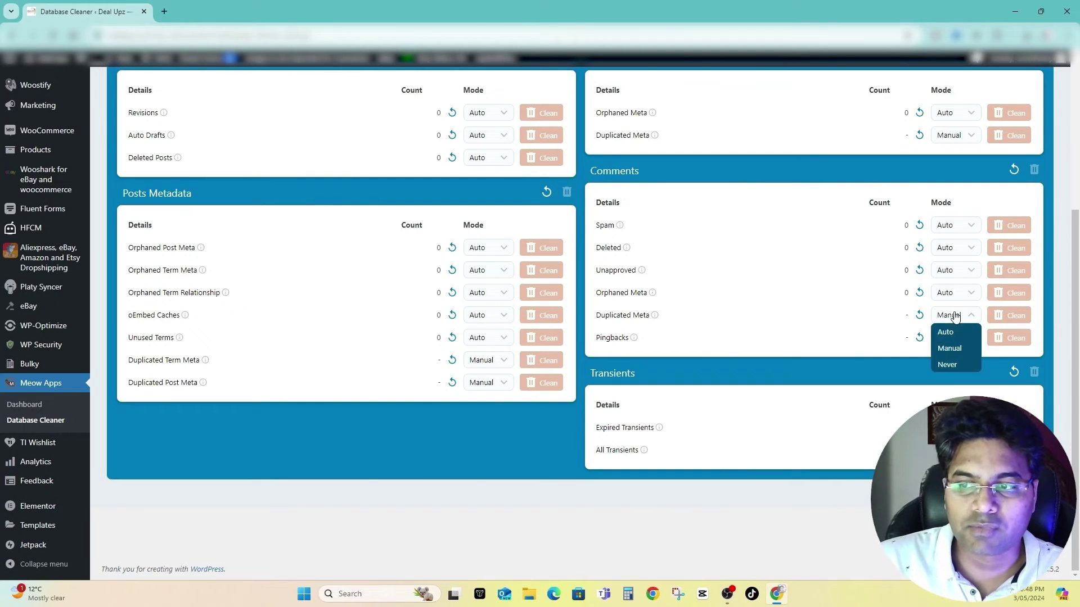
{"action": "left_click", "coordinate": [969, 347]}
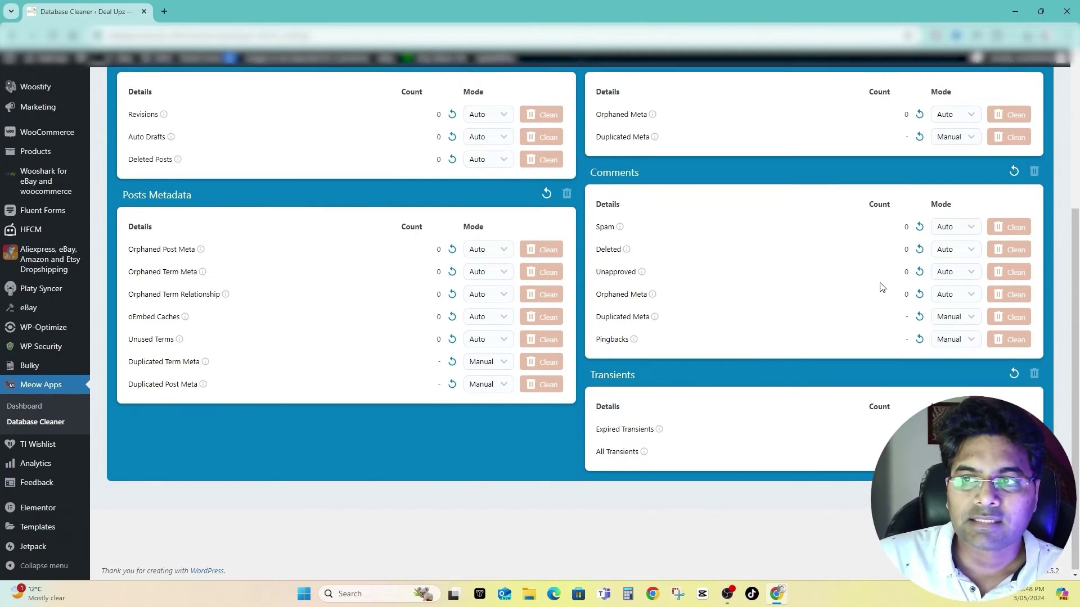
{"action": "scroll", "coordinate": [406, 416], "scroll_direction": "up", "scroll_amount": 3}
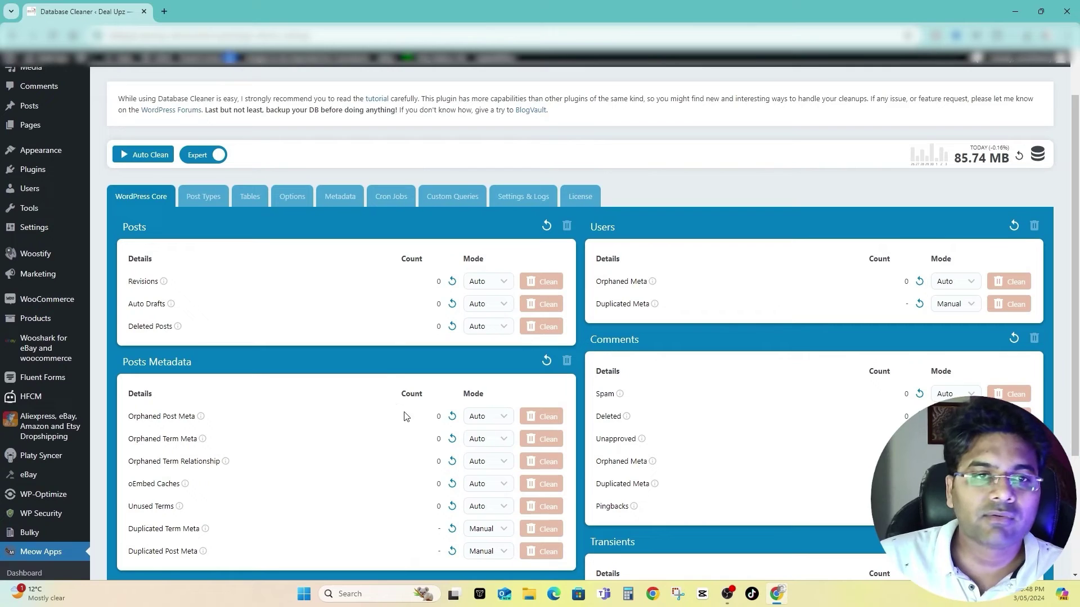
{"action": "left_click", "coordinate": [208, 155]}
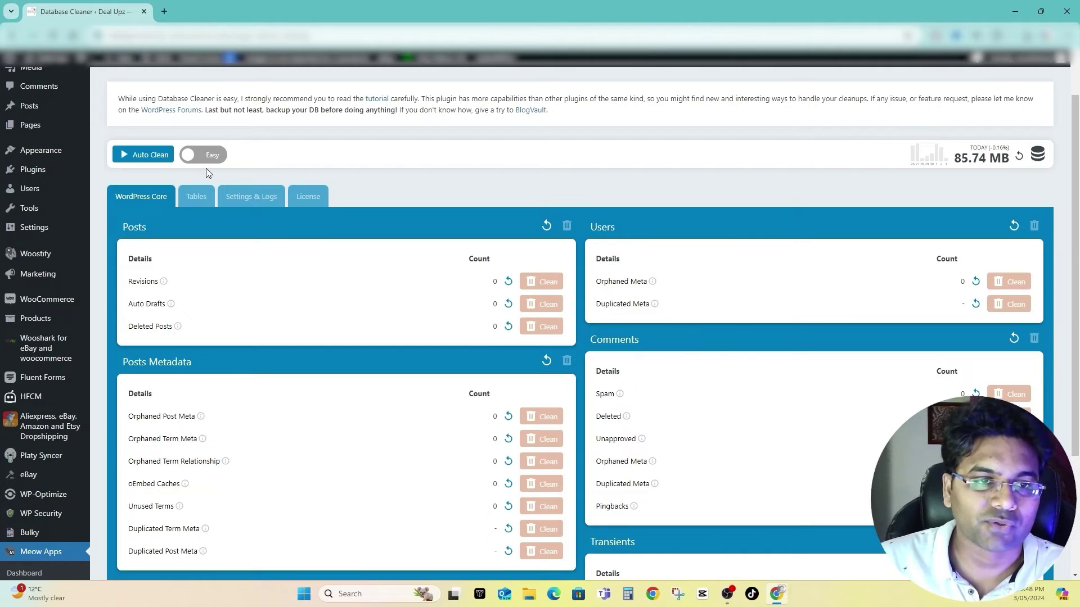
{"action": "left_click", "coordinate": [199, 196]}
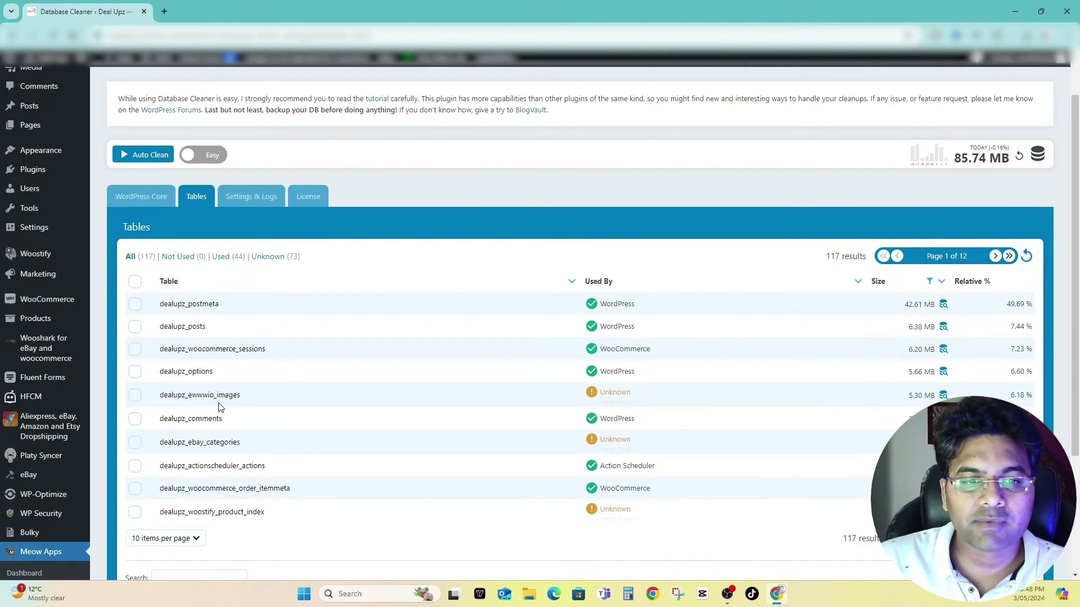
{"action": "scroll", "coordinate": [692, 410], "scroll_direction": "down", "scroll_amount": 3}
{"action": "scroll", "coordinate": [757, 371], "scroll_direction": "up", "scroll_amount": 1}
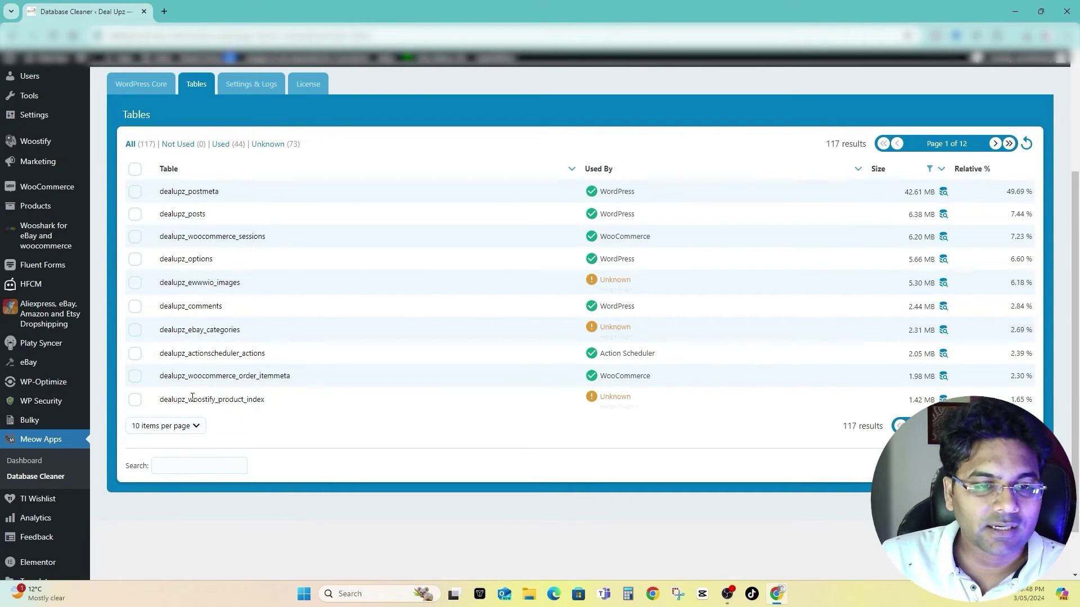
{"action": "left_click_drag", "start_coordinate": [192, 397], "coordinate": [265, 399]}
{"action": "left_click", "coordinate": [197, 426]}
{"action": "left_click", "coordinate": [166, 528]}
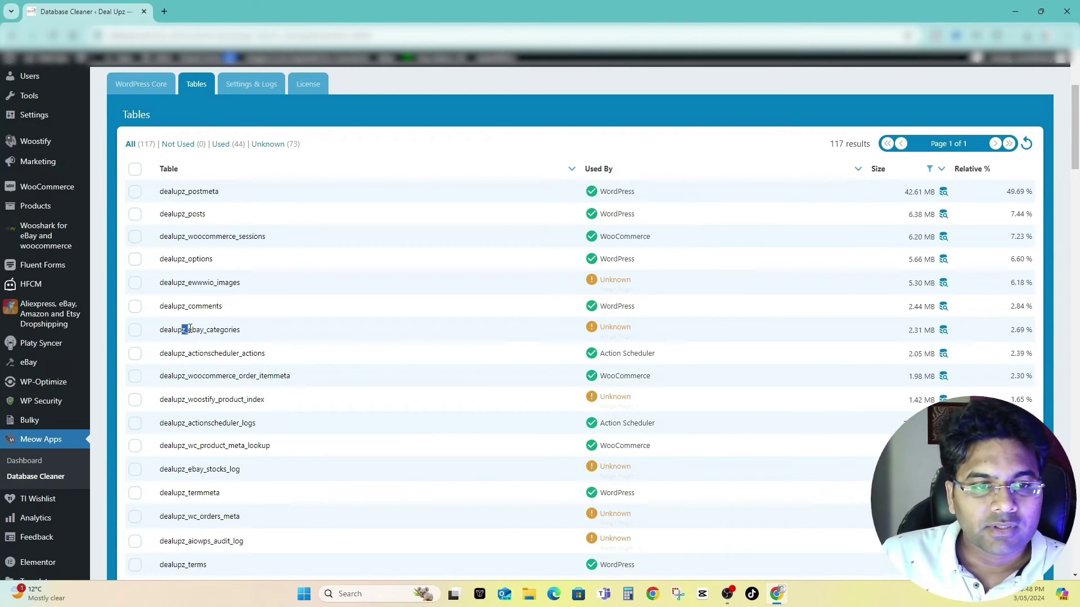
{"action": "left_click_drag", "start_coordinate": [181, 330], "coordinate": [241, 331]}
{"action": "left_click", "coordinate": [316, 340]}
{"action": "left_click", "coordinate": [230, 331]}
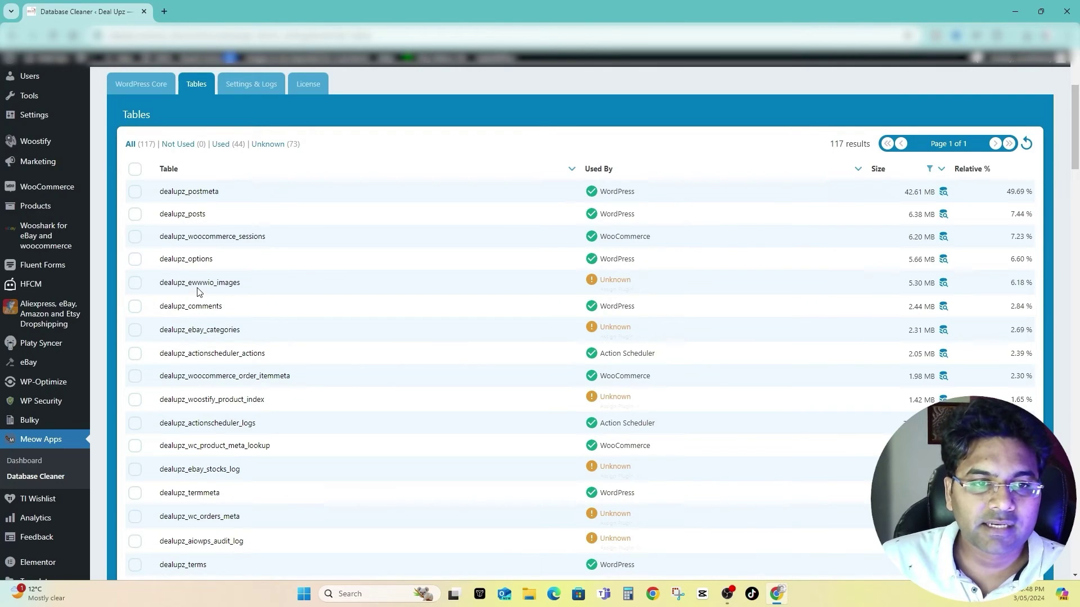
{"action": "left_click_drag", "start_coordinate": [189, 282], "coordinate": [216, 284]}
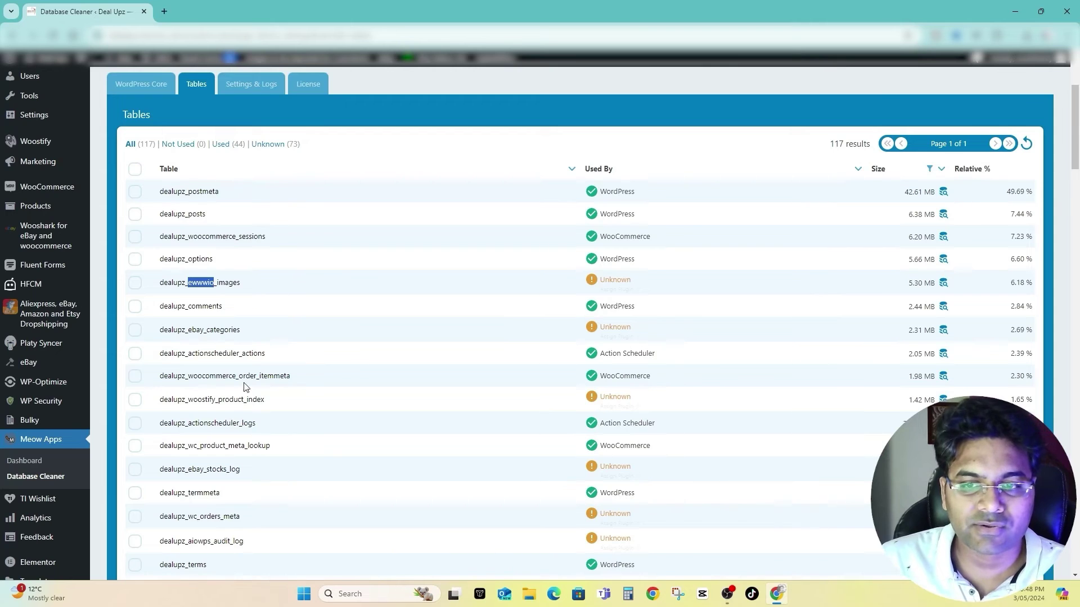
{"action": "left_click", "coordinate": [621, 407]}
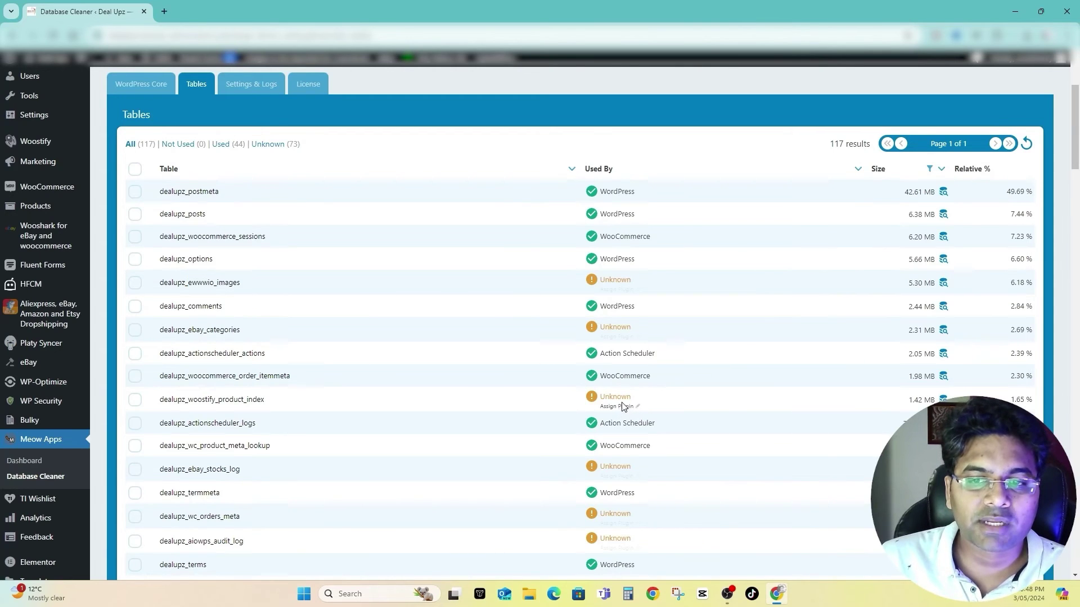
{"action": "left_click", "coordinate": [460, 298]}
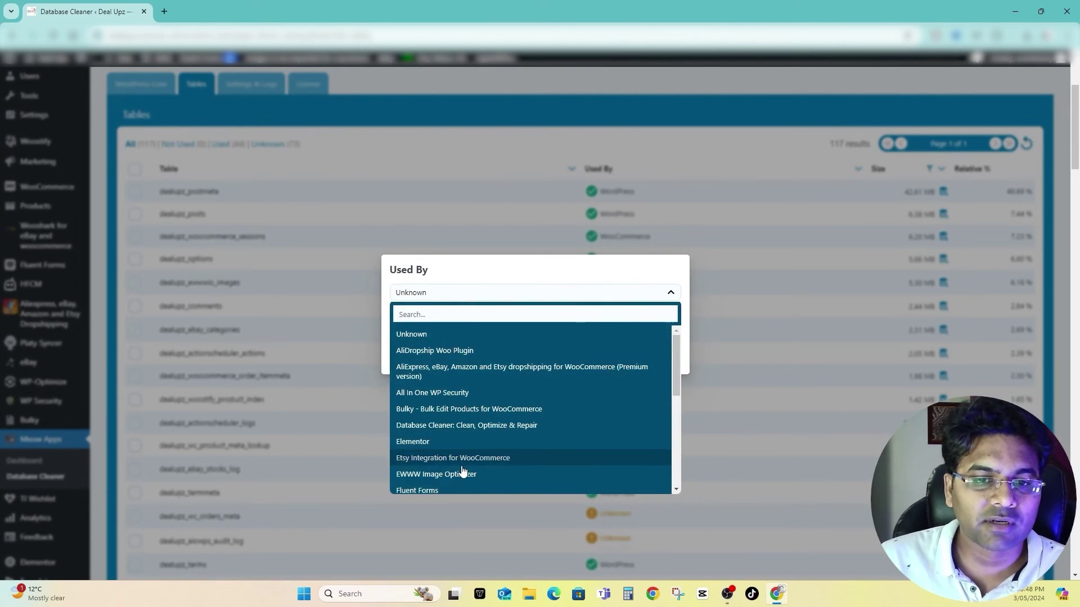
{"action": "left_click", "coordinate": [434, 344]}
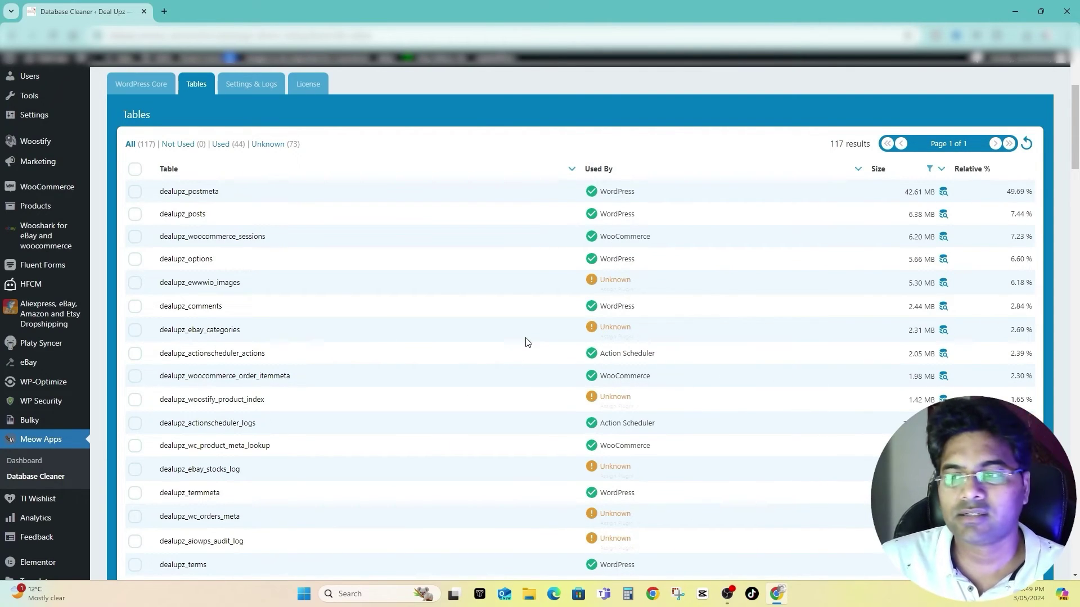
Sort tables by Used By and highlight the four Unknown woostify index tables.
{"action": "scroll", "coordinate": [528, 342], "scroll_direction": "down", "scroll_amount": 4}
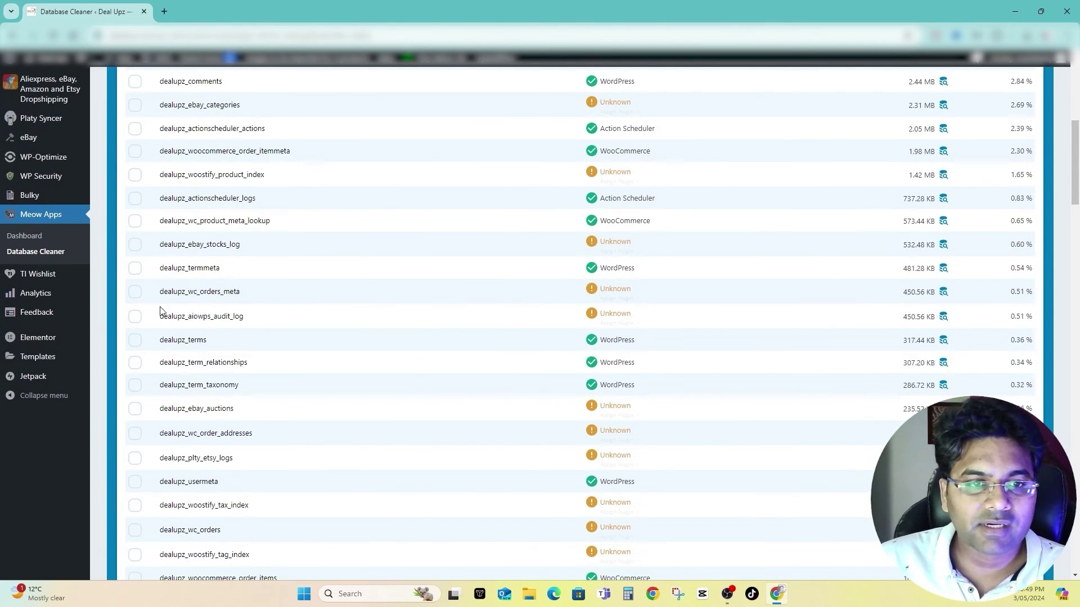
{"action": "scroll", "coordinate": [619, 302], "scroll_direction": "up", "scroll_amount": 5}
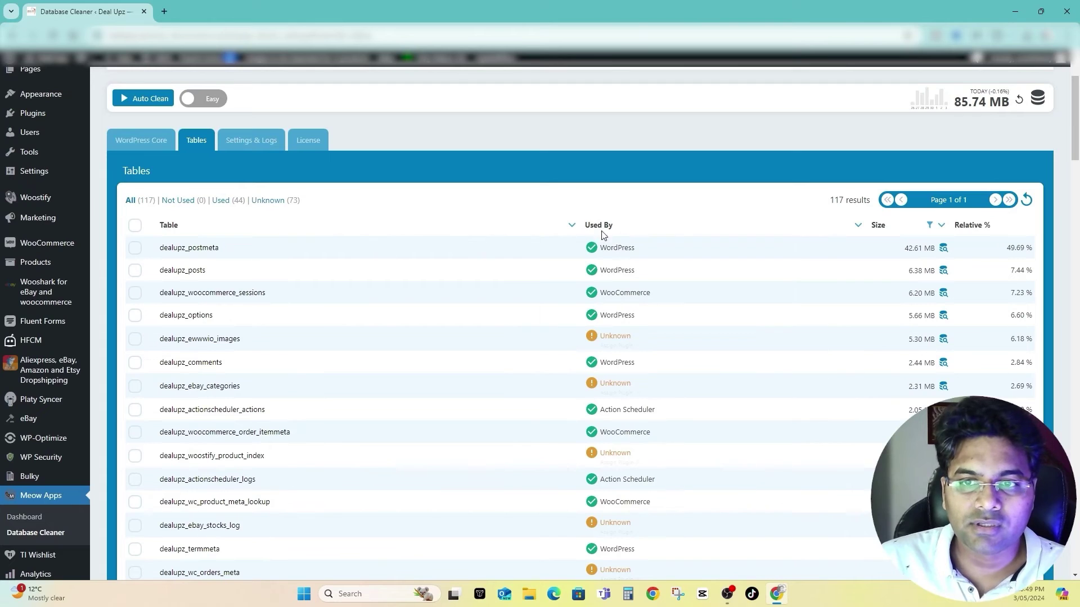
{"action": "left_click", "coordinate": [573, 226]}
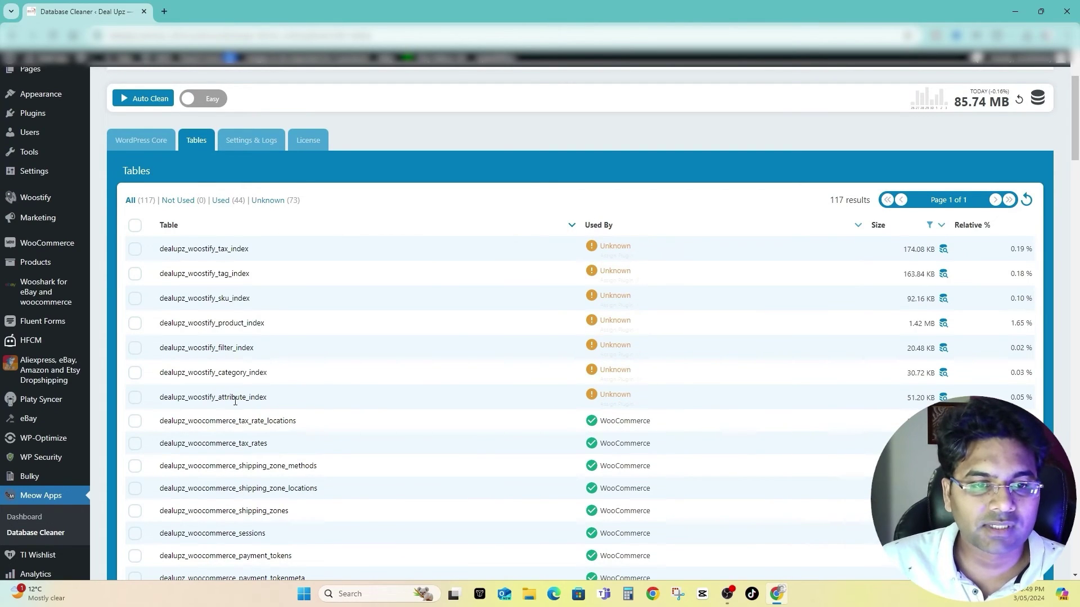
{"action": "left_click_drag", "start_coordinate": [187, 398], "coordinate": [249, 397]}
{"action": "left_click_drag", "start_coordinate": [197, 372], "coordinate": [240, 374]}
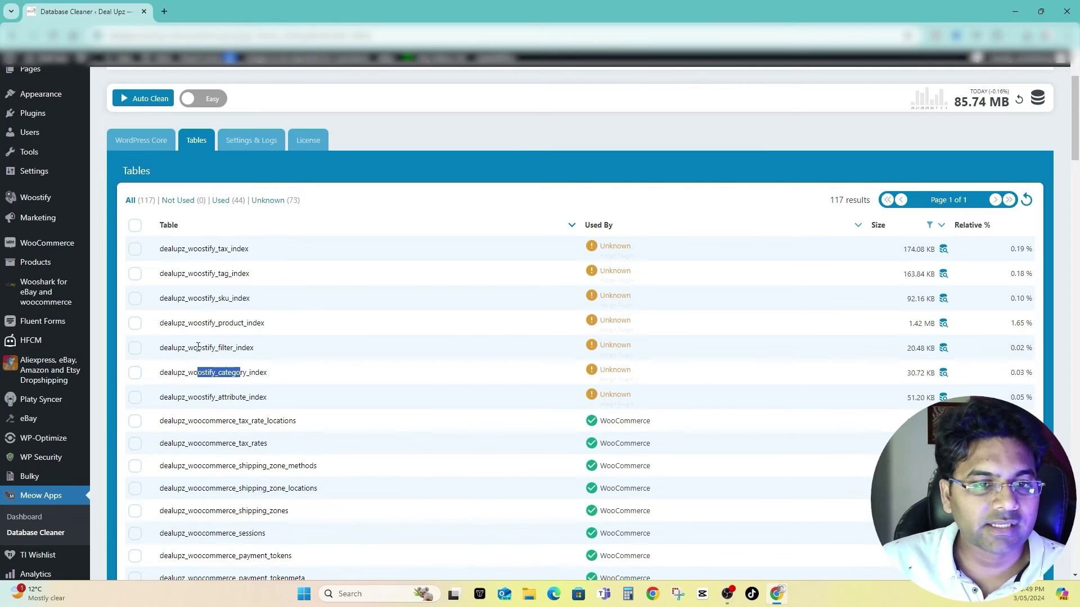
{"action": "left_click_drag", "start_coordinate": [194, 347], "coordinate": [241, 358]}
{"action": "left_click_drag", "start_coordinate": [201, 324], "coordinate": [242, 273]}
Highlight the Unknown dealupz_wc_rate_limits and product_attributes_lookup tables.
{"action": "scroll", "coordinate": [219, 243], "scroll_direction": "down", "scroll_amount": 10}
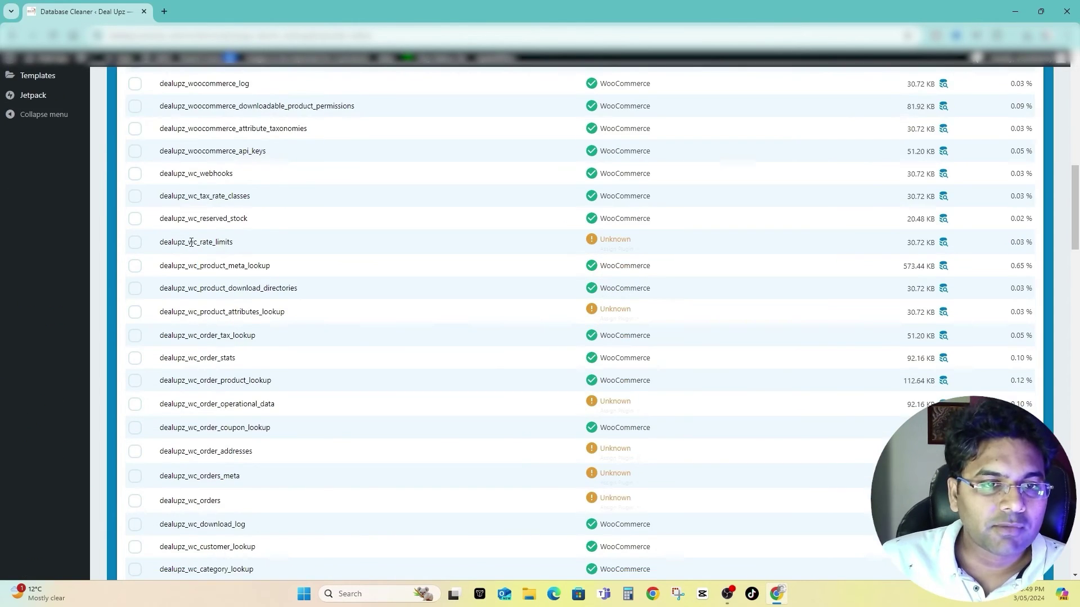
{"action": "left_click_drag", "start_coordinate": [189, 242], "coordinate": [250, 245]}
{"action": "left_click", "coordinate": [220, 243]}
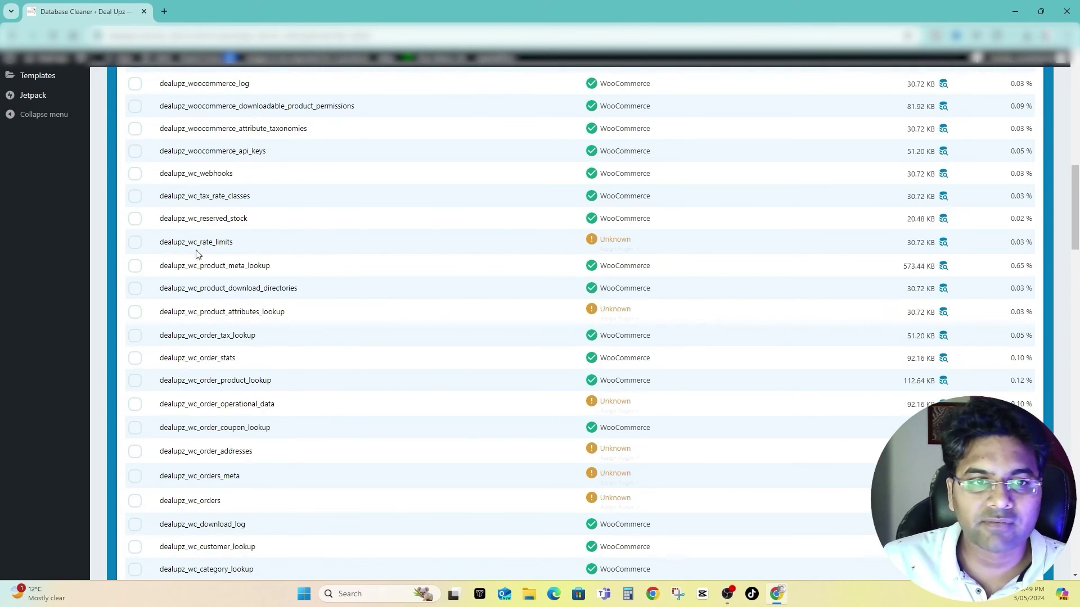
{"action": "double_click", "coordinate": [214, 242]}
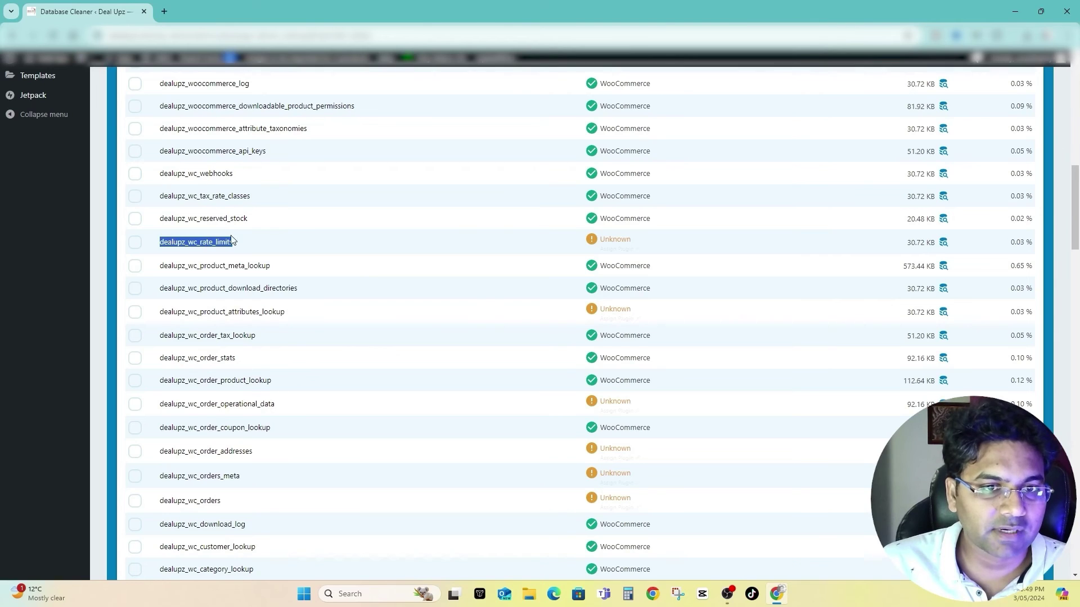
{"action": "left_click", "coordinate": [217, 315]}
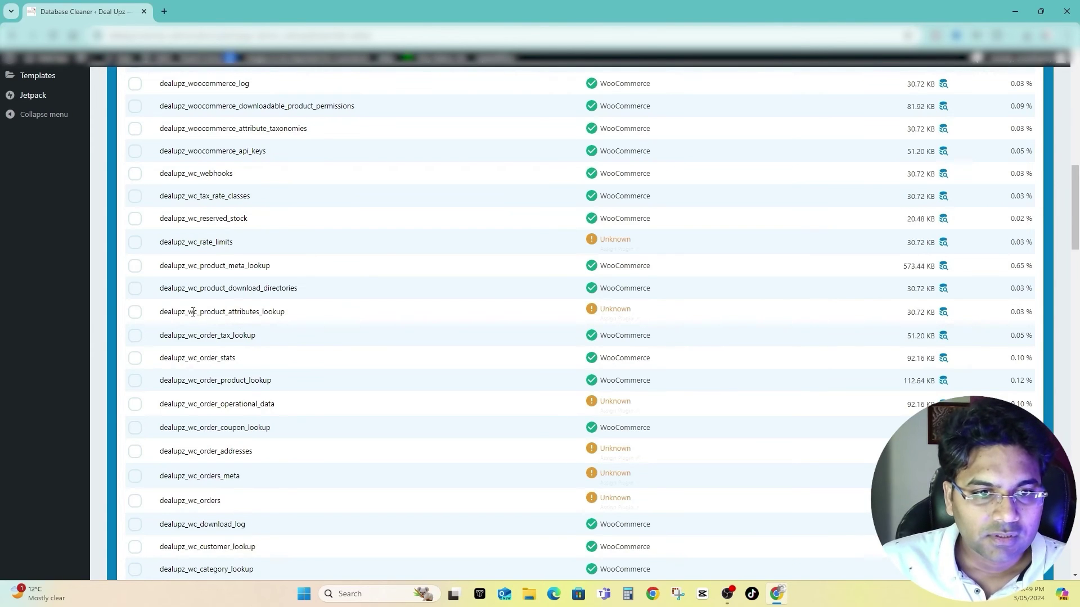
{"action": "left_click_drag", "start_coordinate": [188, 312], "coordinate": [260, 313]}
{"action": "left_click", "coordinate": [272, 313]}
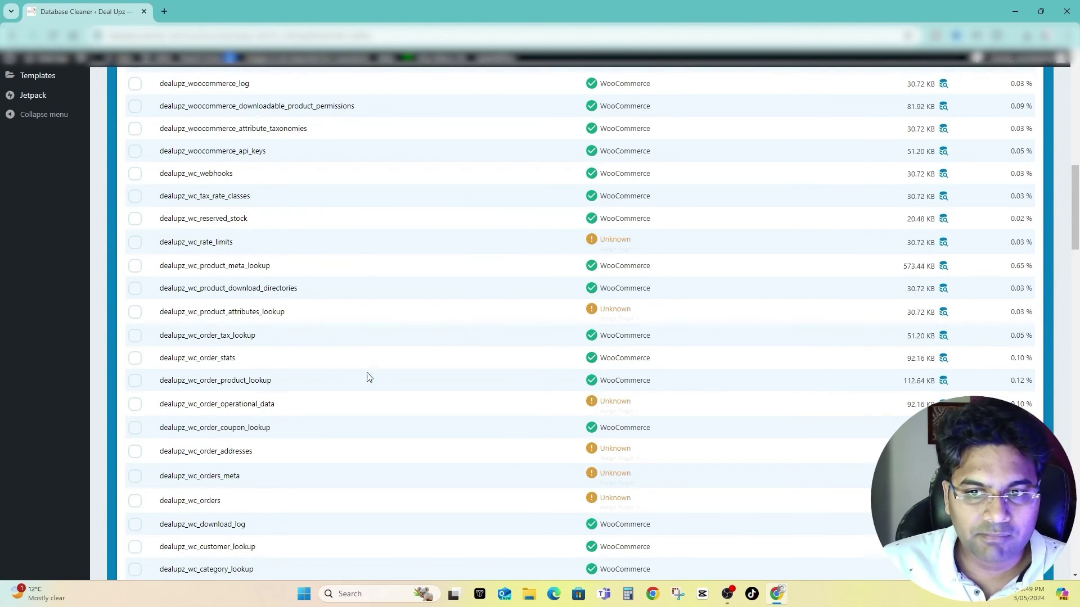
Review the order_operational_data and wc_order_addresses tables, then return to the list's top.
{"action": "scroll", "coordinate": [371, 382], "scroll_direction": "down", "scroll_amount": 2}
{"action": "left_click_drag", "start_coordinate": [188, 291], "coordinate": [258, 291]}
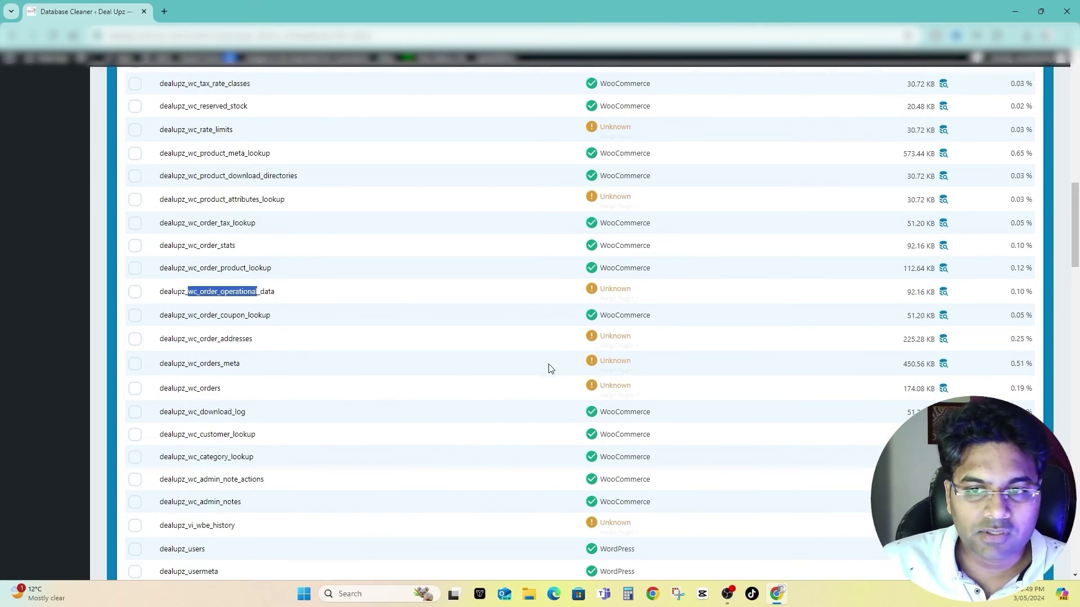
{"action": "left_click_drag", "start_coordinate": [193, 338], "coordinate": [246, 339]}
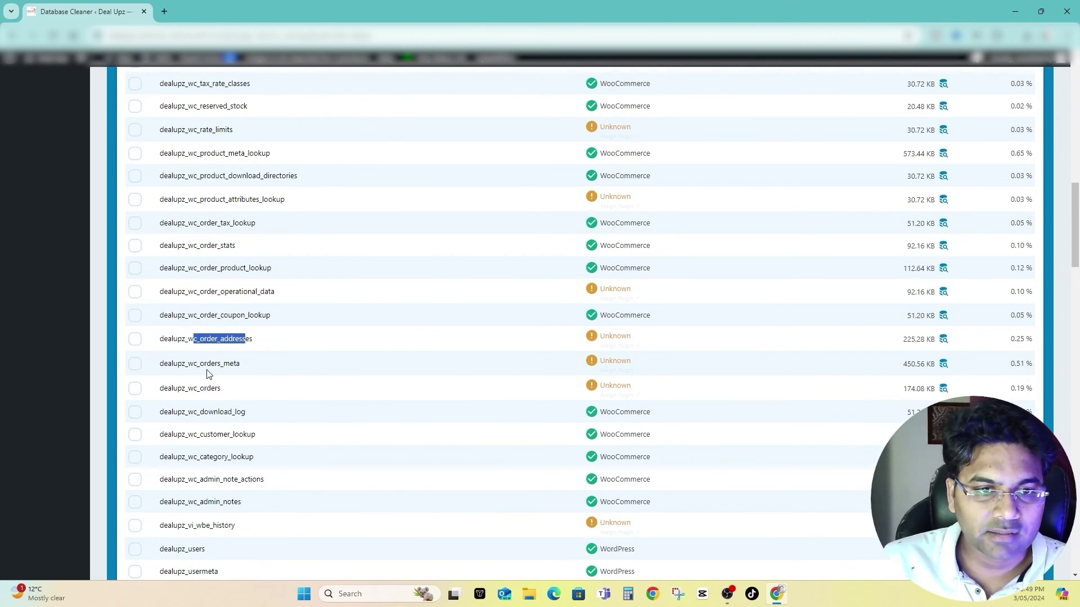
{"action": "scroll", "coordinate": [285, 392], "scroll_direction": "down", "scroll_amount": 3}
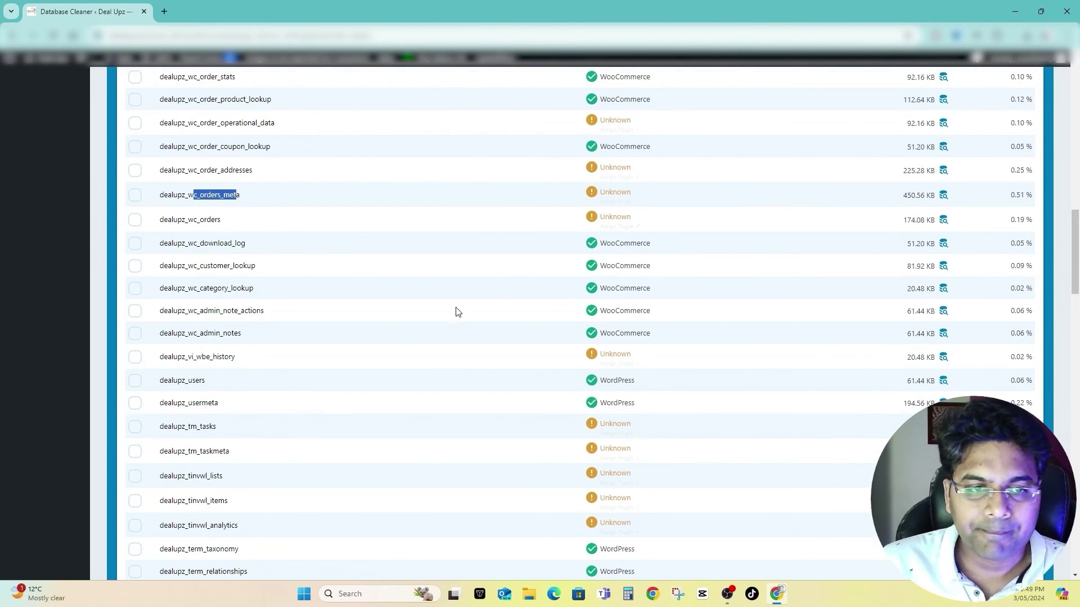
{"action": "scroll", "coordinate": [330, 458], "scroll_direction": "down", "scroll_amount": 15}
{"action": "scroll", "coordinate": [330, 458], "scroll_direction": "up", "scroll_amount": 5}
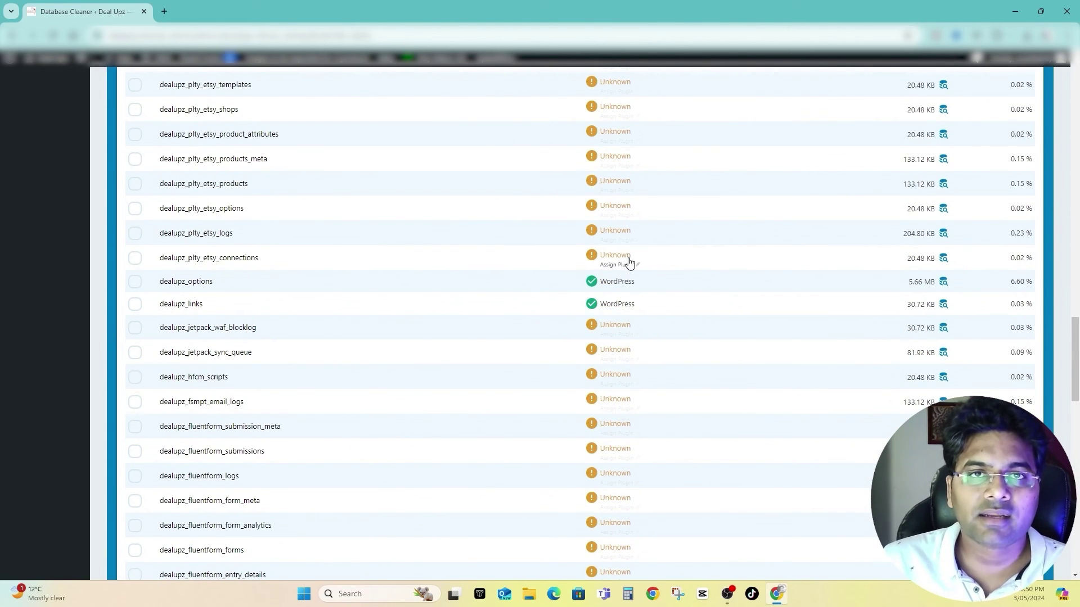
{"action": "scroll", "coordinate": [641, 256], "scroll_direction": "up", "scroll_amount": 15}
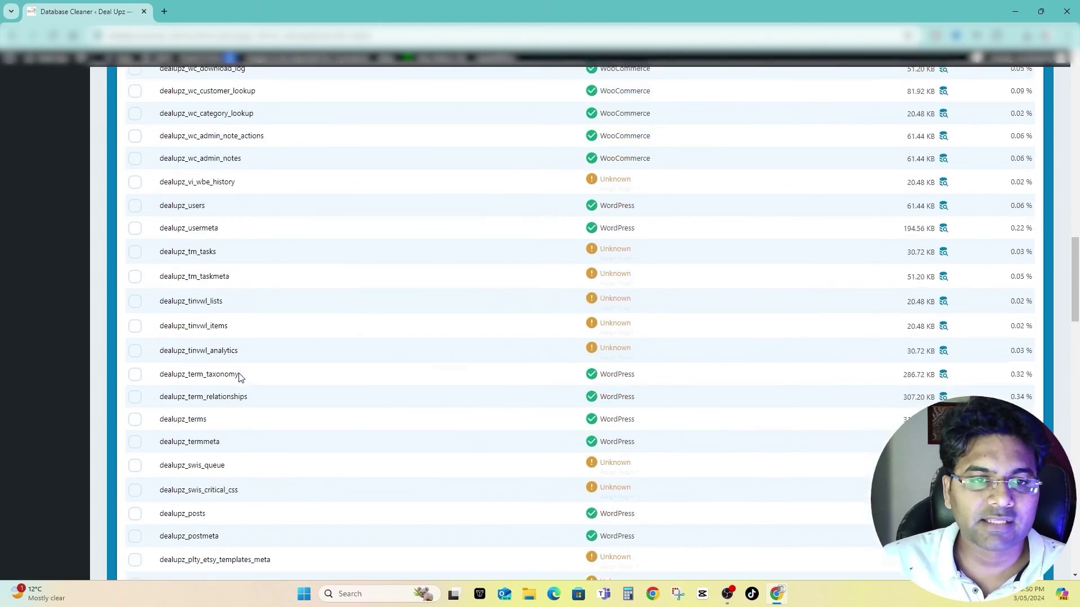
{"action": "scroll", "coordinate": [236, 375], "scroll_direction": "up", "scroll_amount": 10}
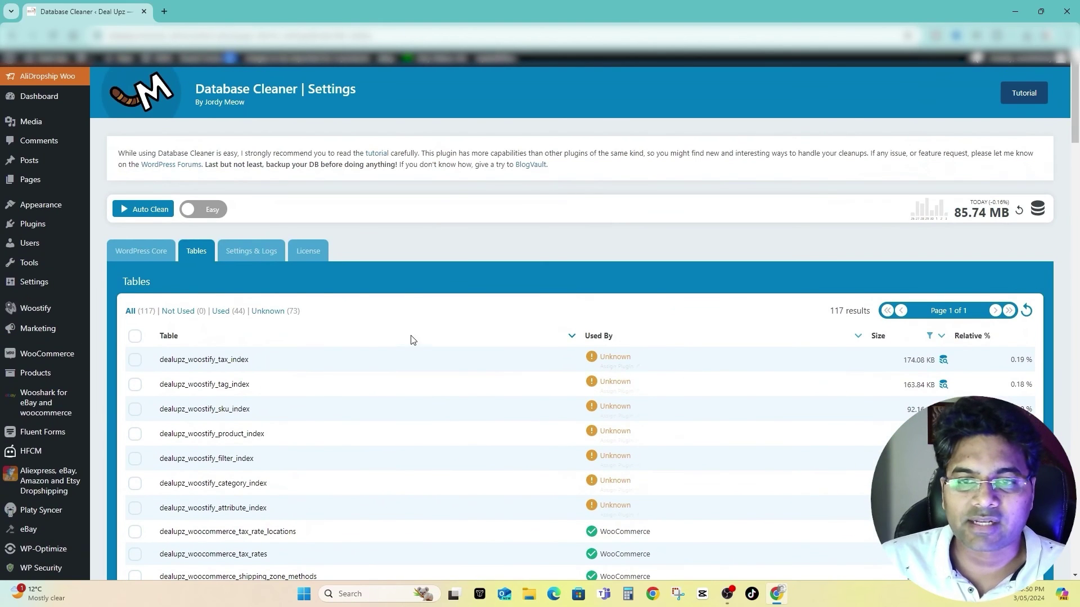
In Settings & Logs, leave the Age Threshold at 7 days with Batch Size 100.
{"action": "left_click", "coordinate": [240, 258]}
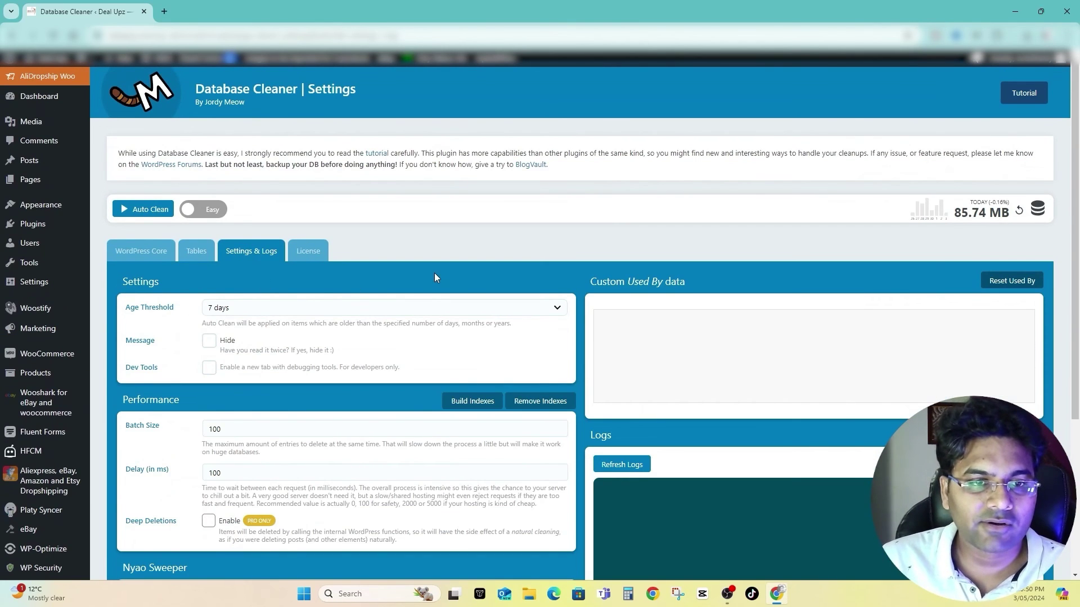
{"action": "left_click", "coordinate": [277, 311]}
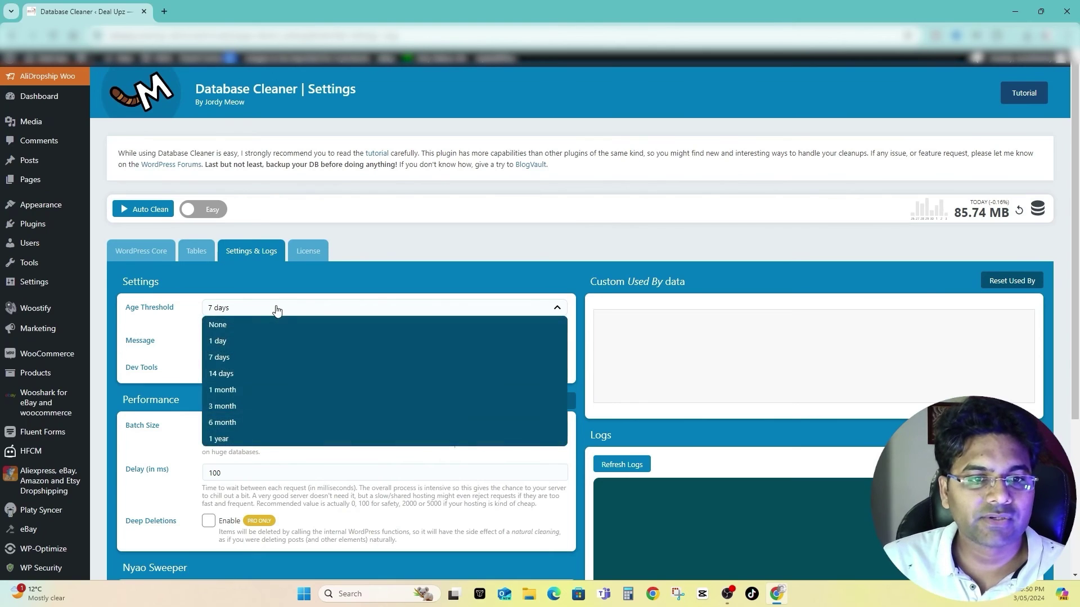
{"action": "left_click", "coordinate": [276, 311]}
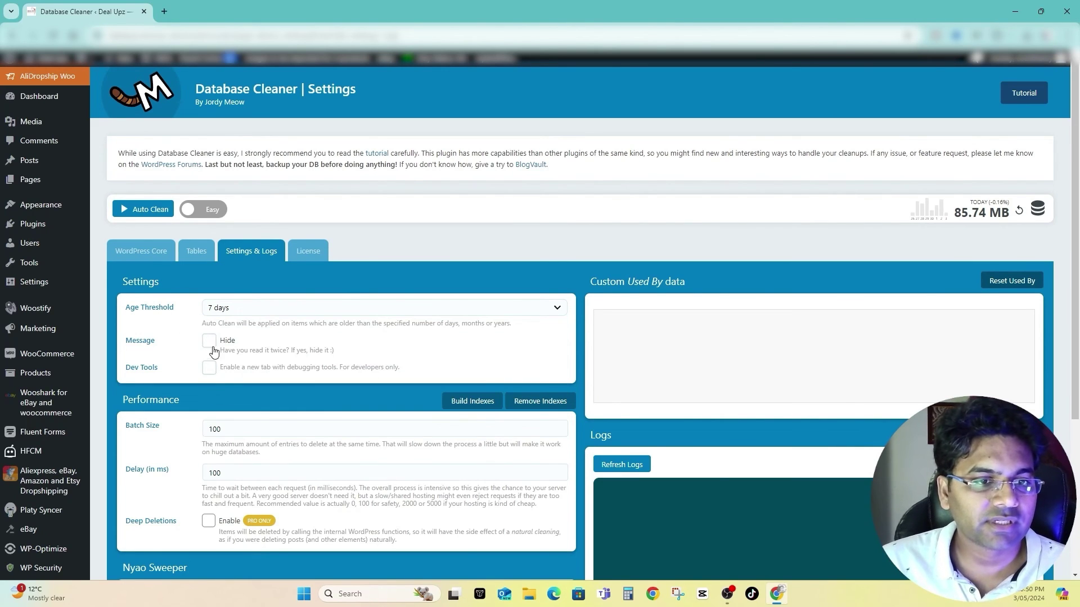
{"action": "scroll", "coordinate": [308, 398], "scroll_direction": "down", "scroll_amount": 2}
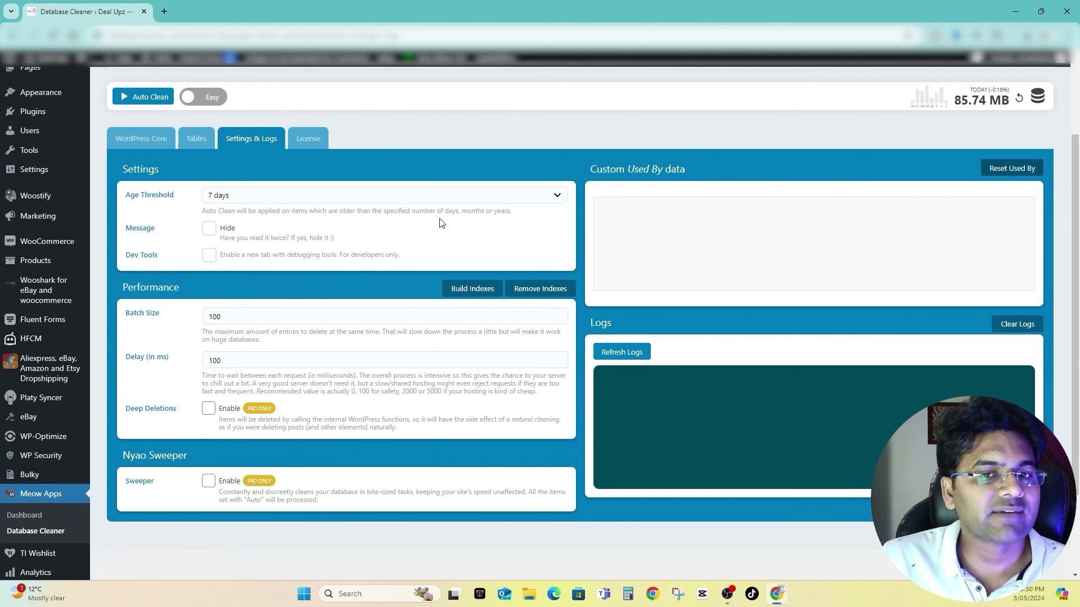
{"action": "left_click", "coordinate": [226, 198]}
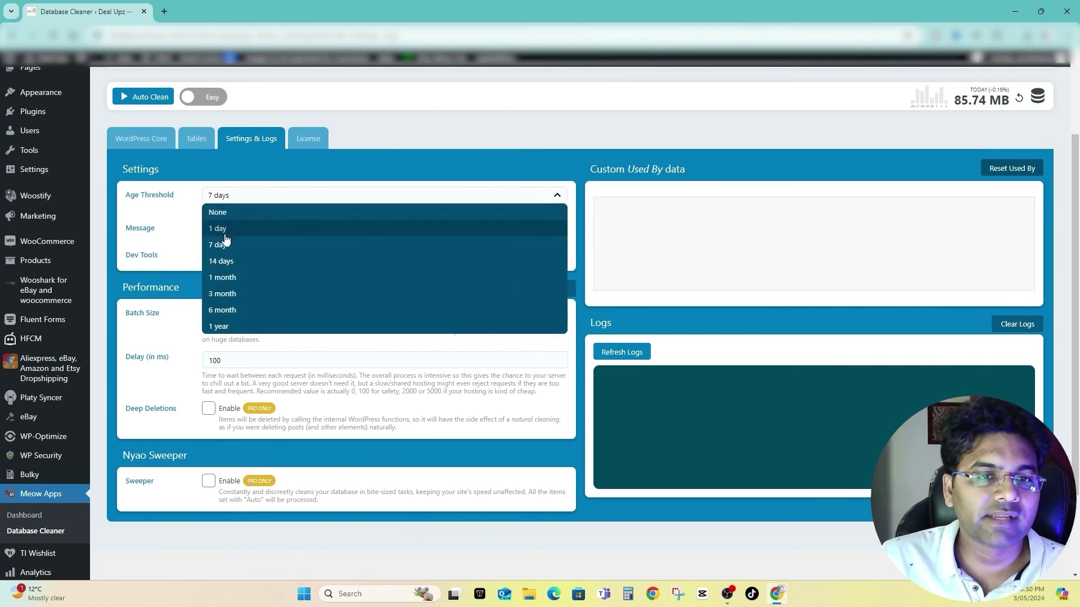
{"action": "left_click", "coordinate": [274, 245]}
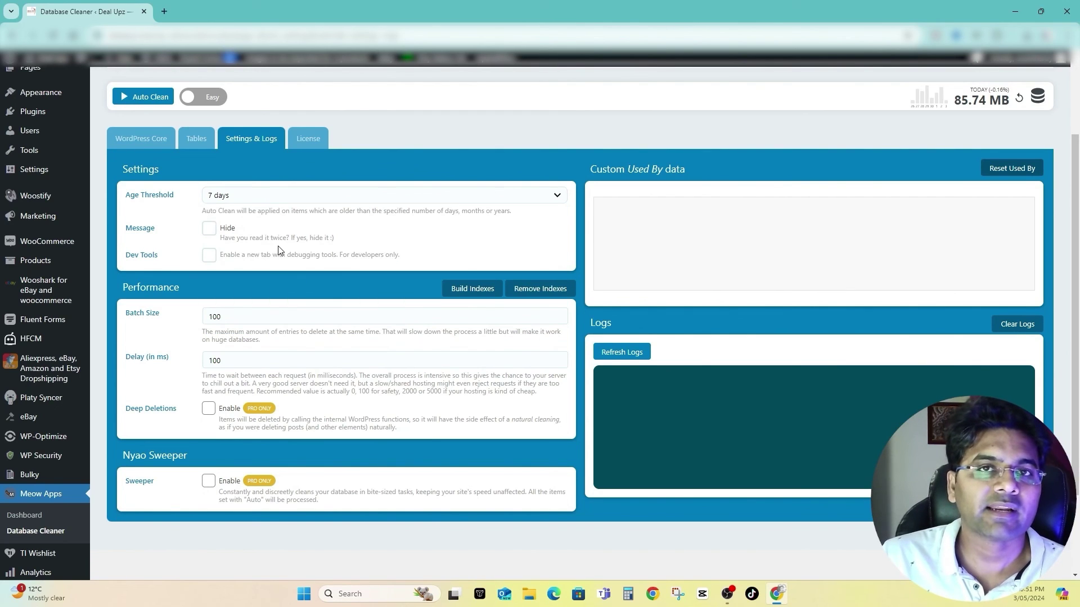
View the License tab's Pro notice, then return to the WordPress Core overview showing zeros.
{"action": "left_click", "coordinate": [301, 147]}
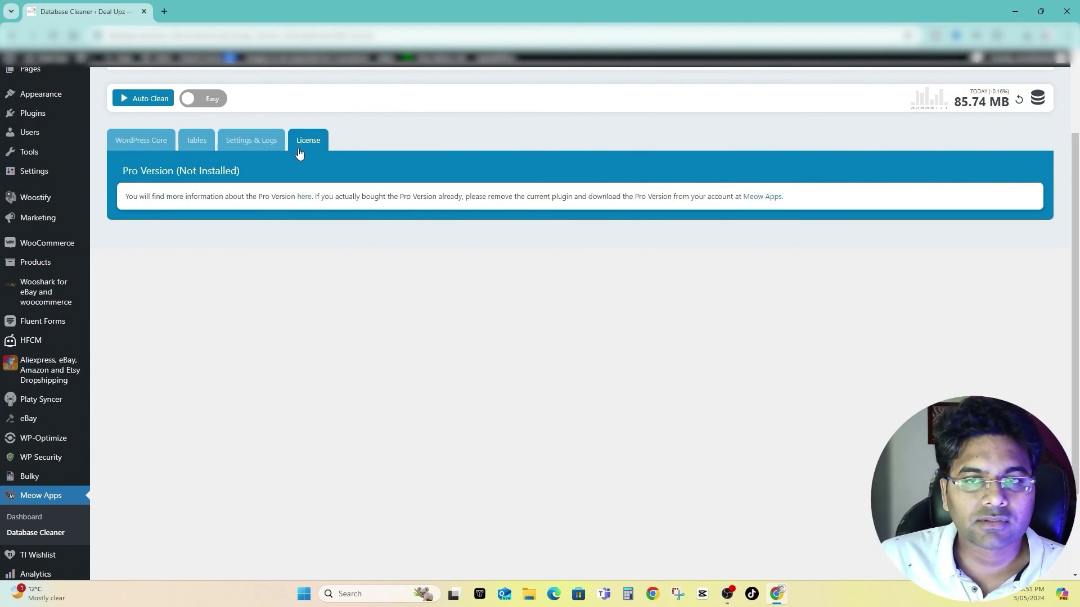
{"action": "scroll", "coordinate": [591, 279], "scroll_direction": "up", "scroll_amount": 2}
{"action": "left_click", "coordinate": [164, 256]}
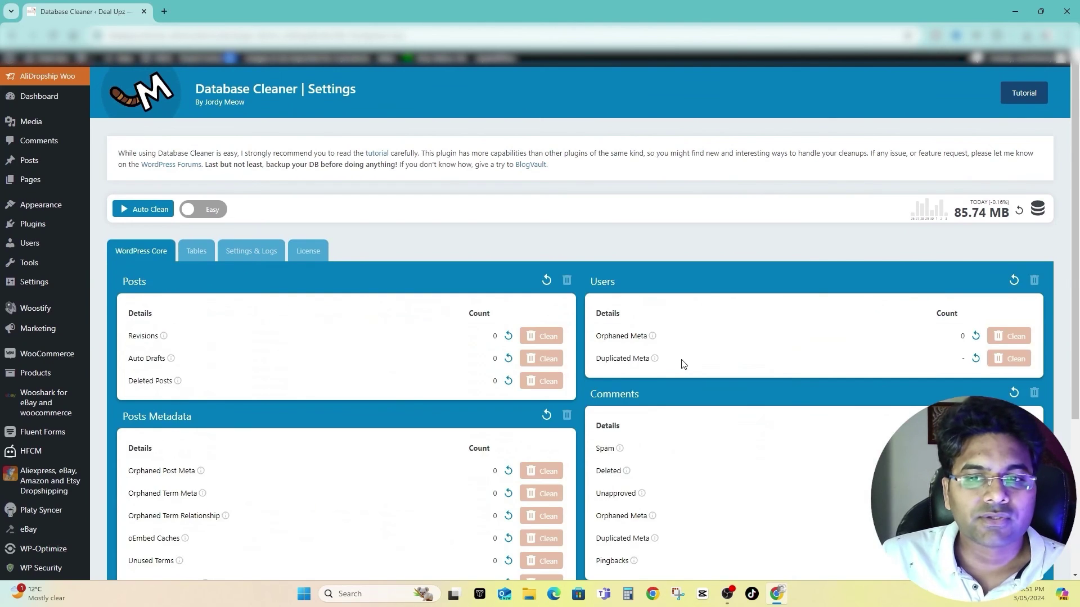
{"action": "scroll", "coordinate": [606, 339], "scroll_direction": "down", "scroll_amount": 3}
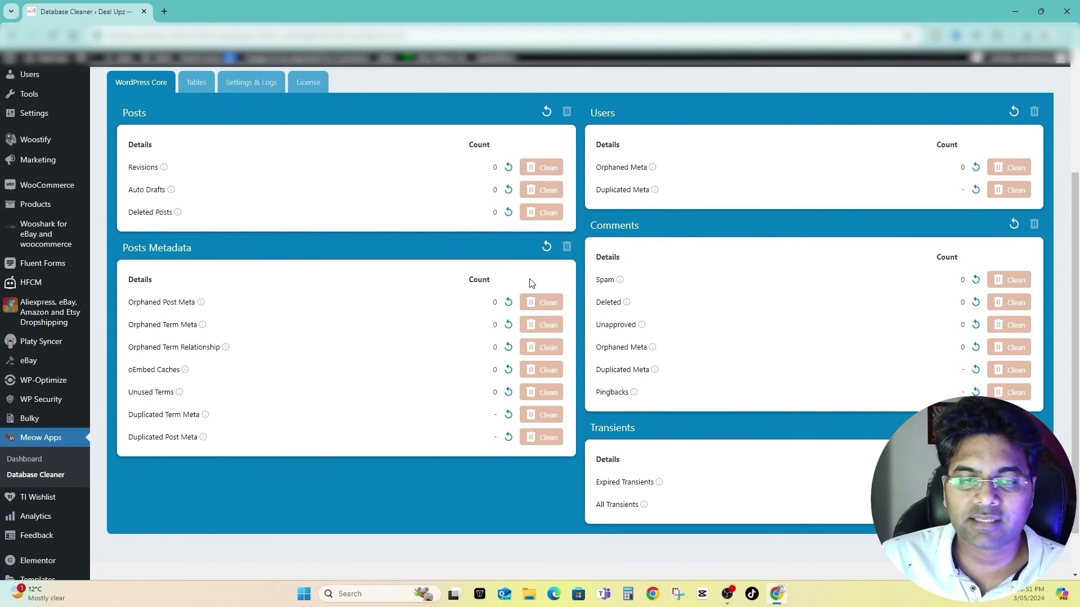
{"action": "scroll", "coordinate": [516, 331], "scroll_direction": "up", "scroll_amount": 3}
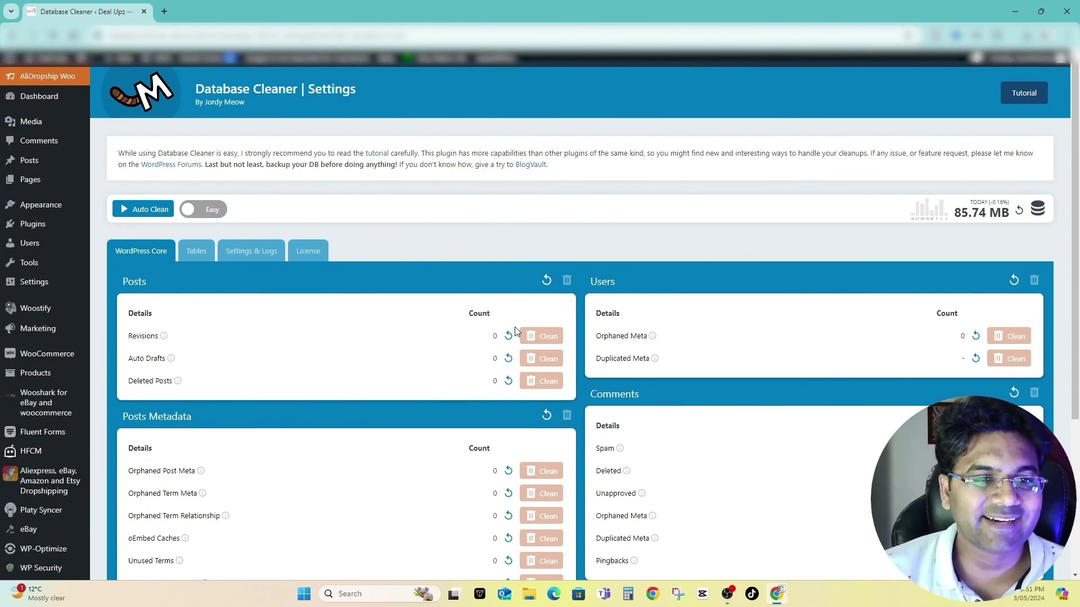